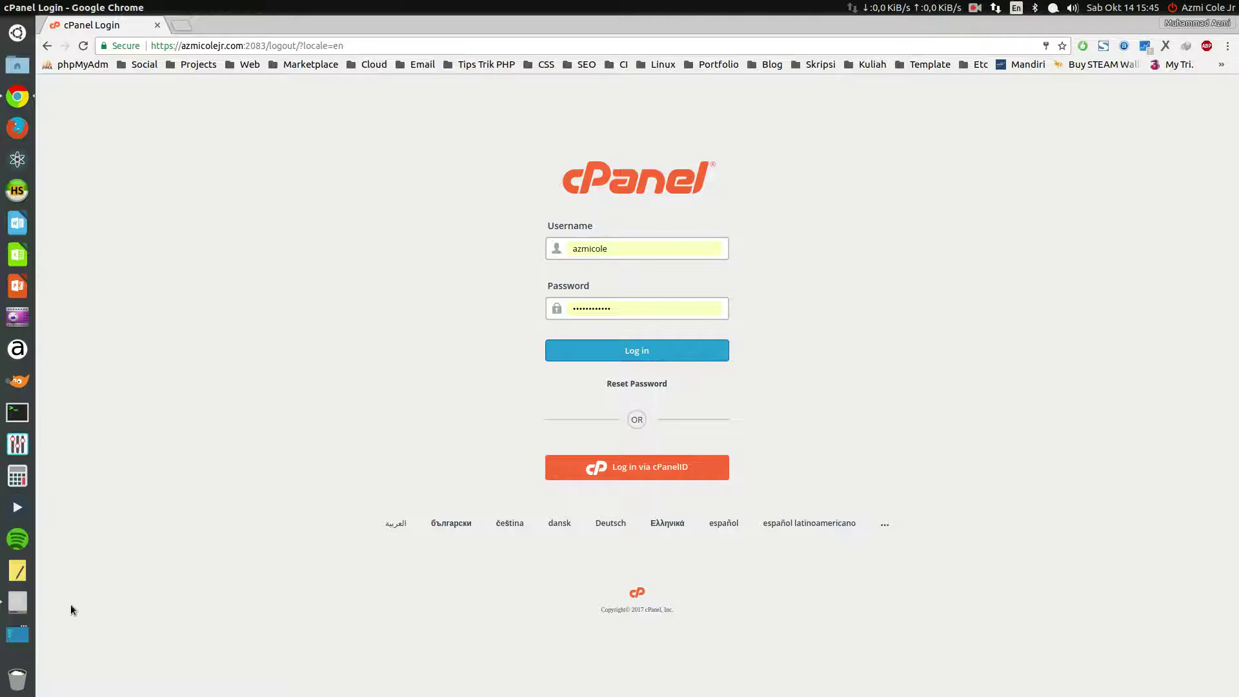
Switch to the file manager and inspect the marketplace folder in marketplace.zip, locating marketplace.sql, then close the archive
{"action": "left_click", "coordinate": [22, 607]}
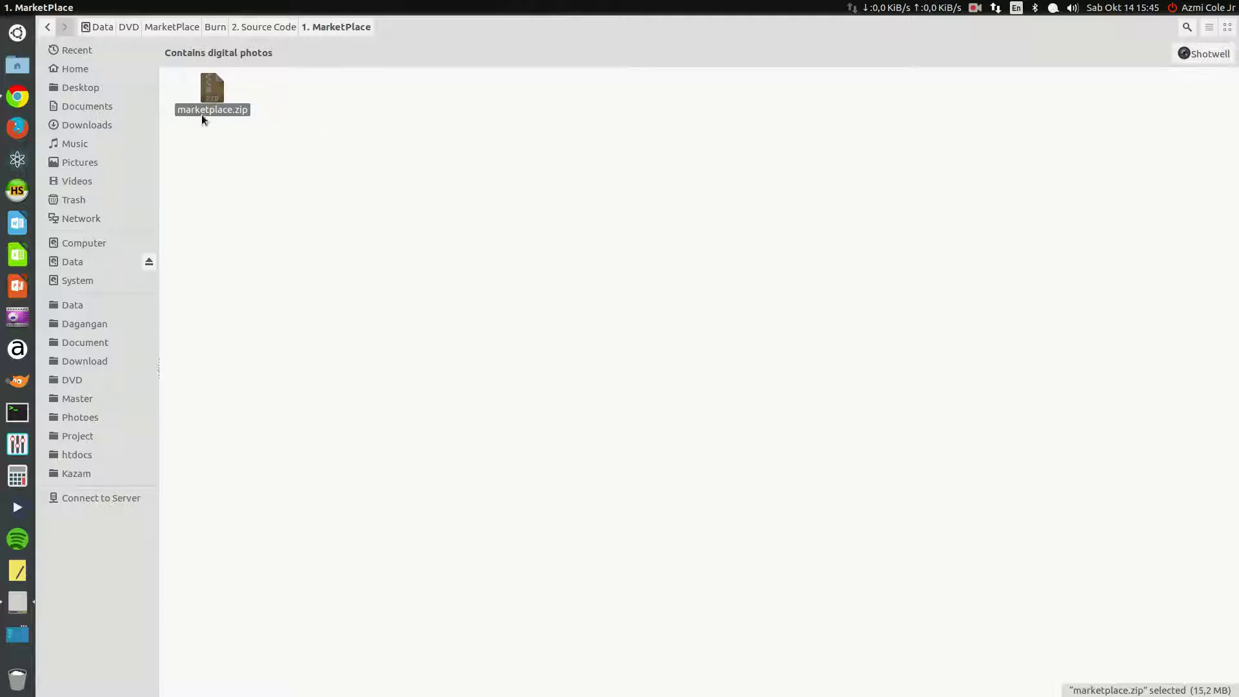
{"action": "double_click", "coordinate": [211, 91]}
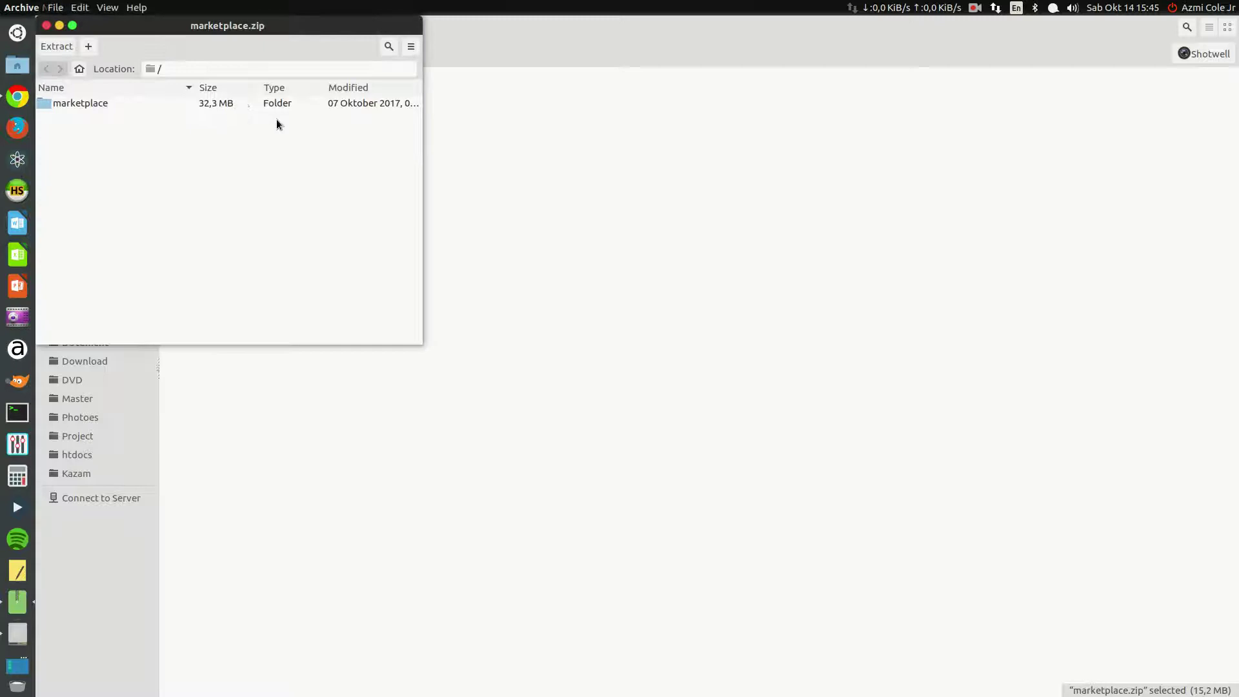
{"action": "double_click", "coordinate": [70, 106]}
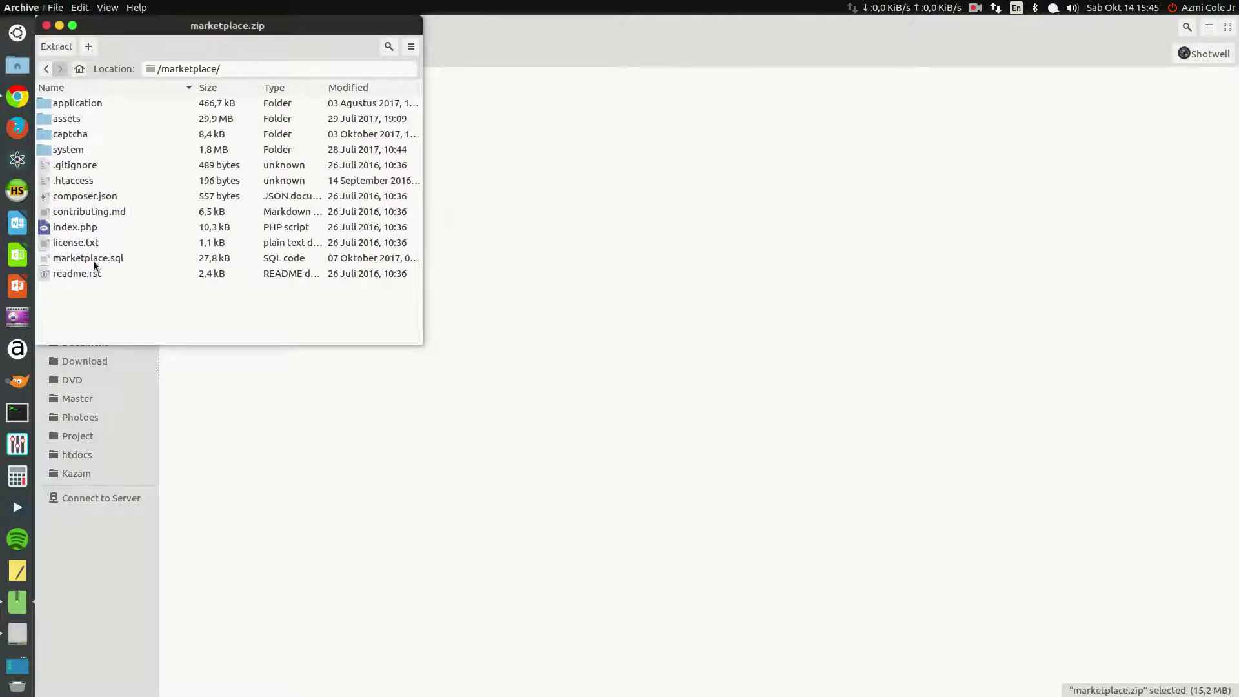
{"action": "left_click", "coordinate": [92, 261]}
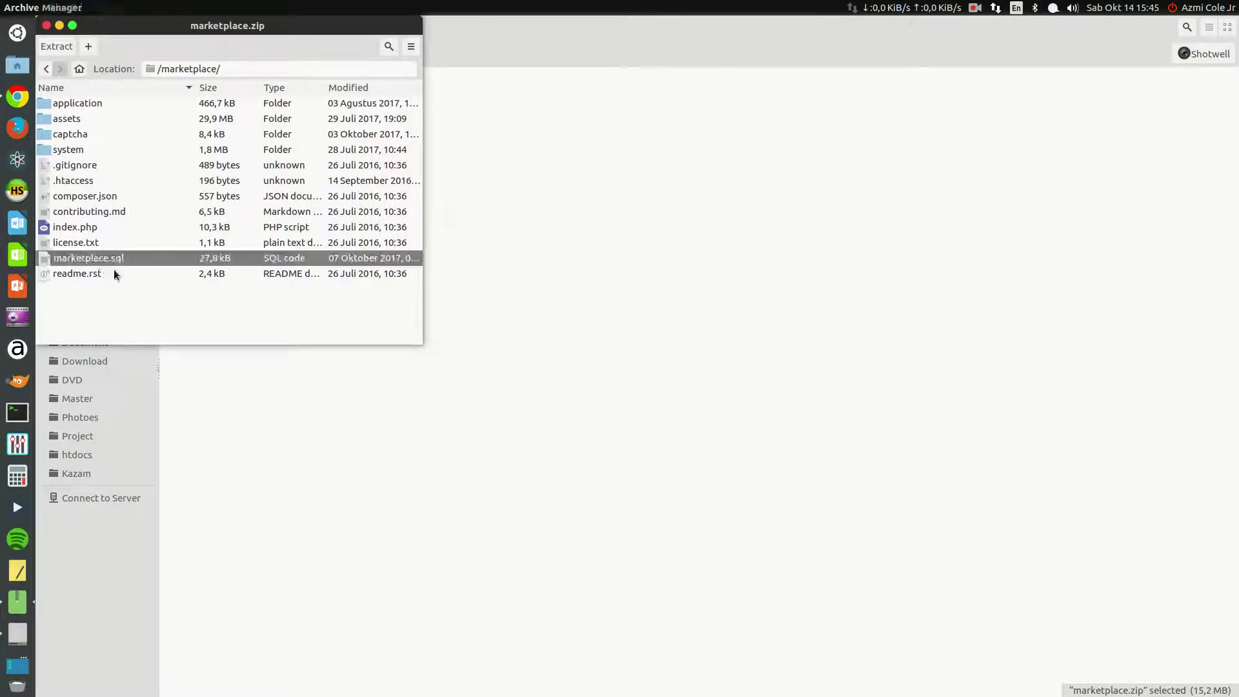
{"action": "left_click", "coordinate": [46, 26]}
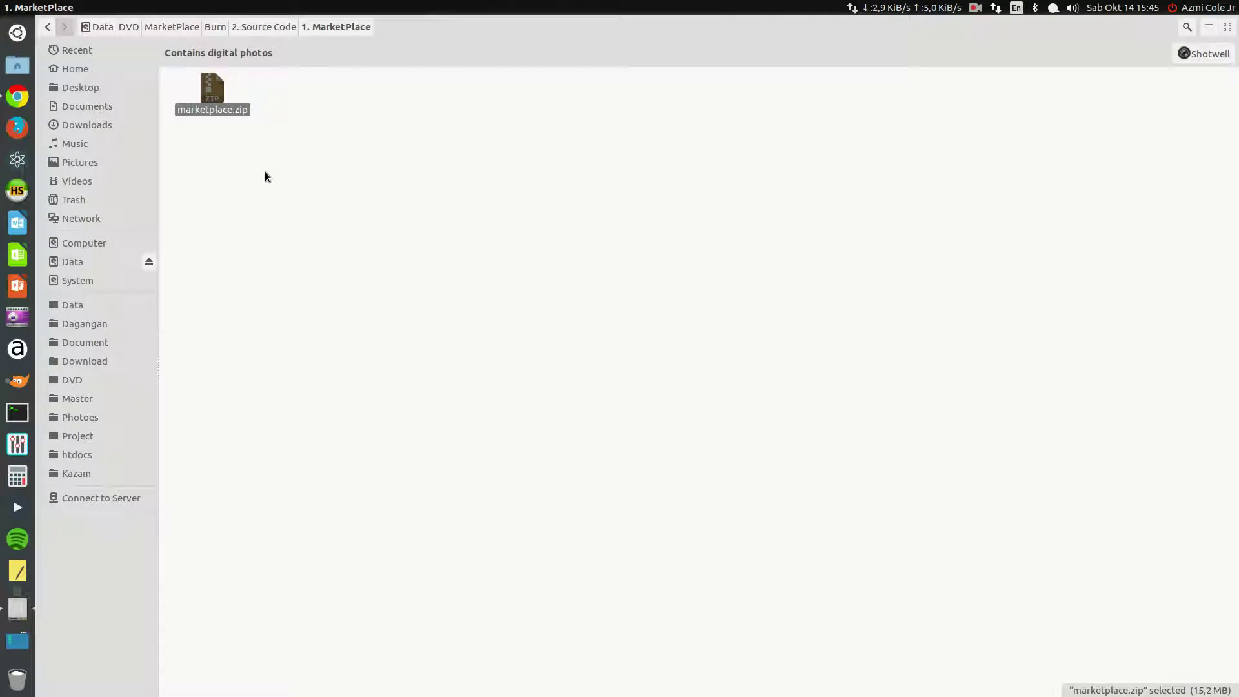
Switch back to Chrome and log in to cPanel with the prefilled credentials
{"action": "key", "text": "alt+Tab"}
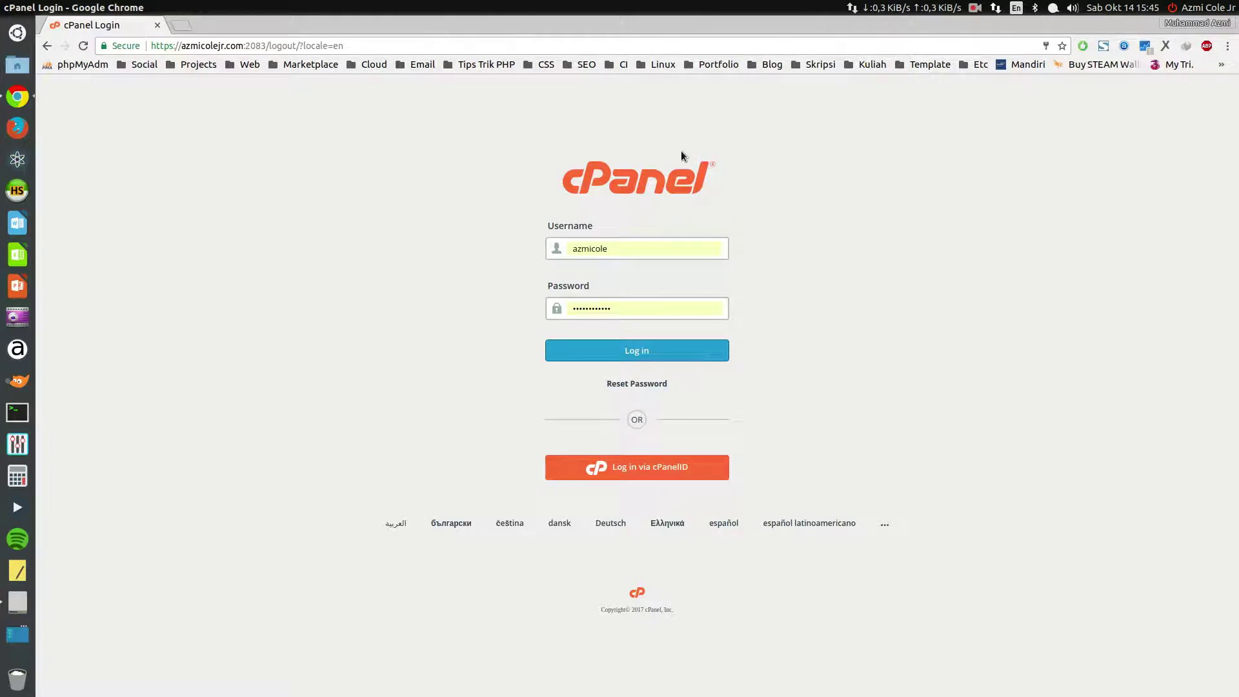
{"action": "double_click", "coordinate": [718, 168]}
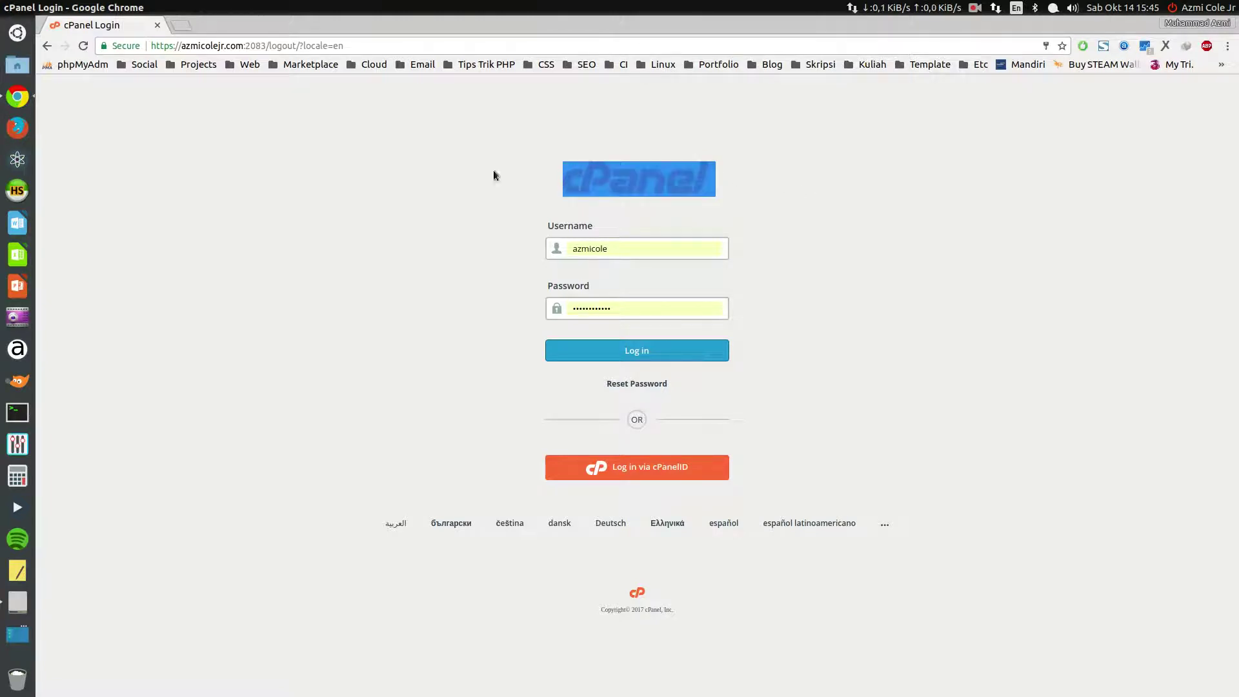
{"action": "left_click", "coordinate": [920, 184]}
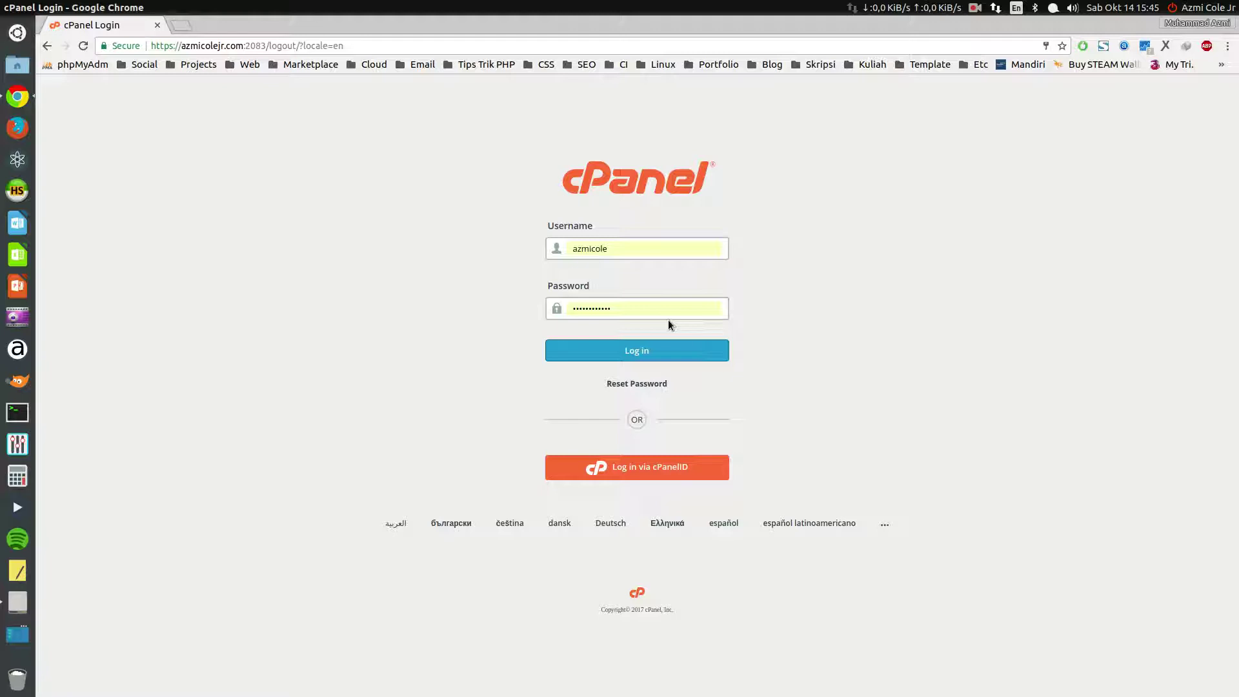
{"action": "left_click", "coordinate": [661, 349]}
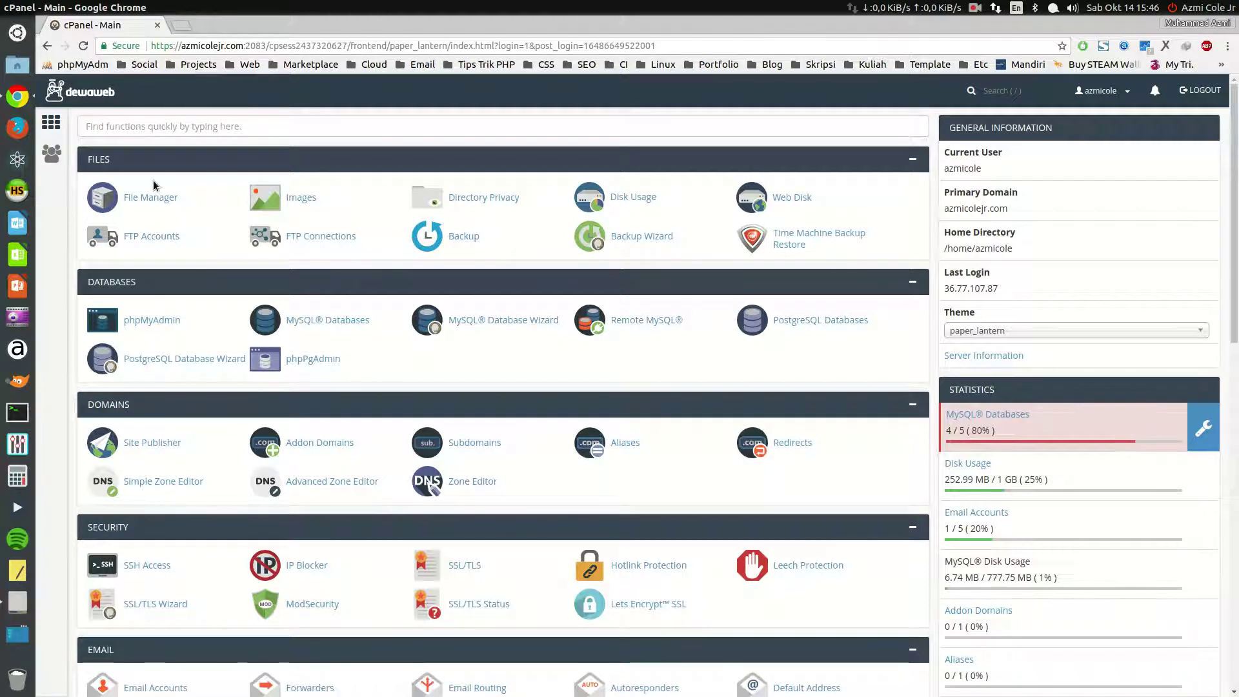
Open cPanel's File Manager, go into the public_html folder and open its file upload page
{"action": "left_click", "coordinate": [164, 200]}
{"action": "left_click", "coordinate": [224, 29]}
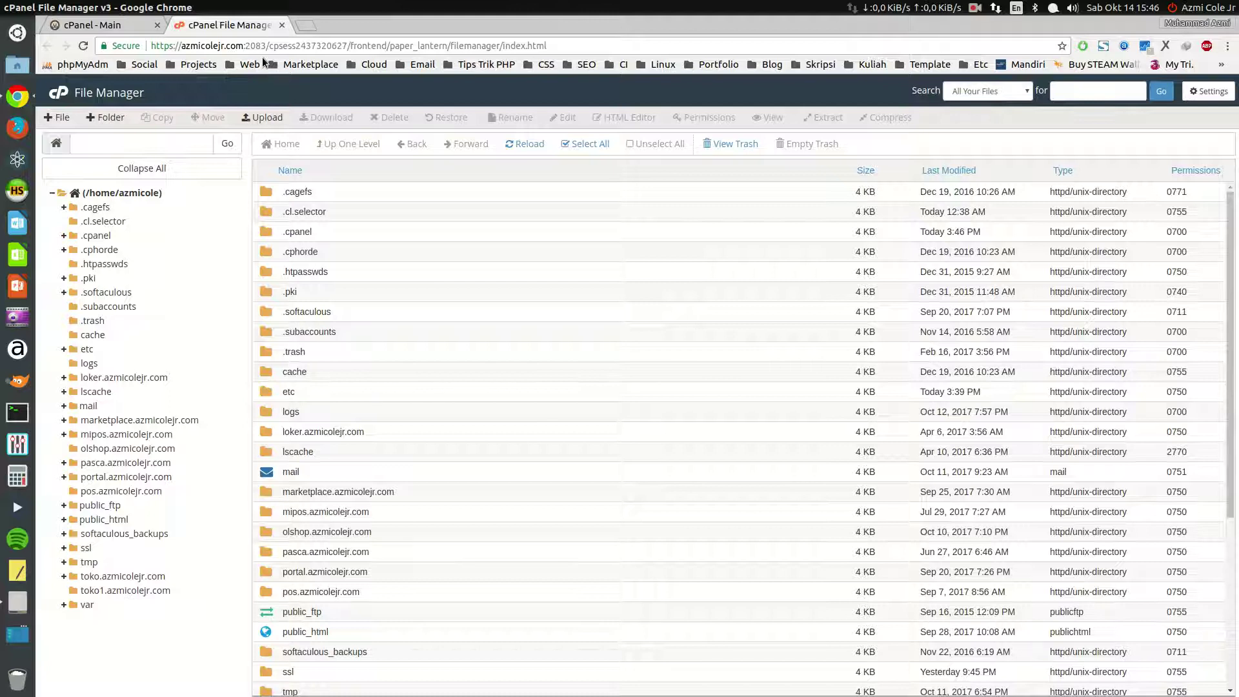
{"action": "left_click", "coordinate": [269, 633]}
{"action": "scroll", "coordinate": [269, 634], "scroll_direction": "down", "scroll_amount": 3}
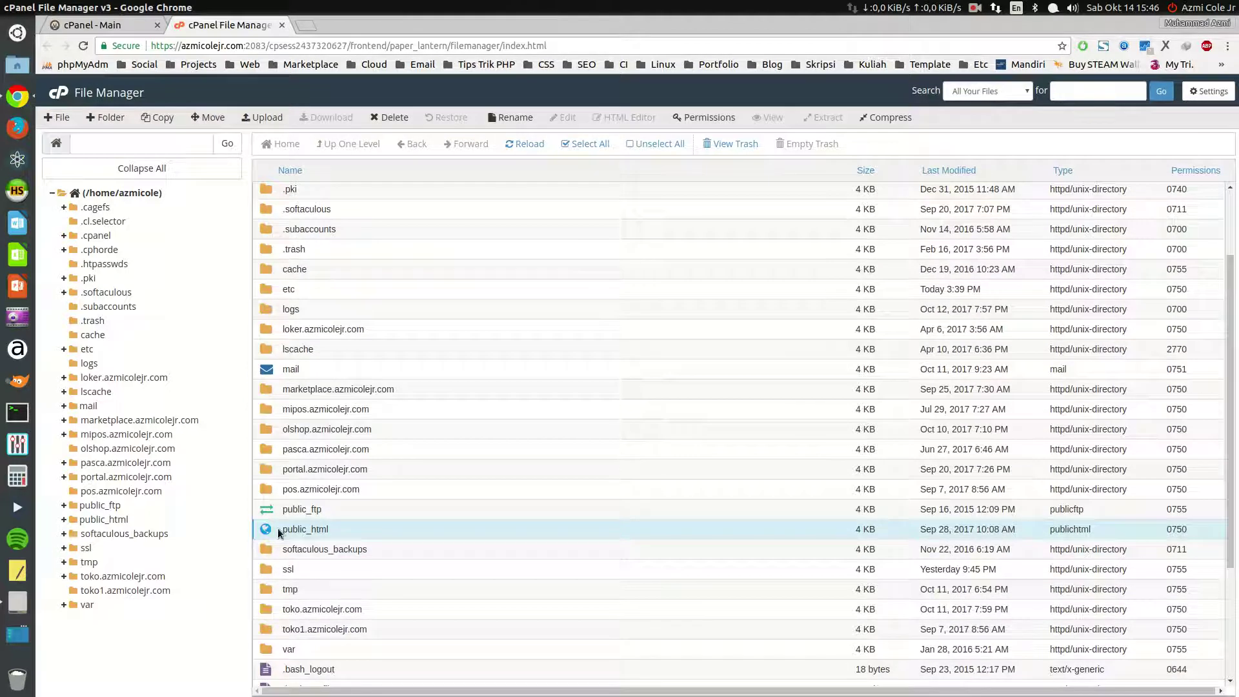
{"action": "double_click", "coordinate": [278, 527]}
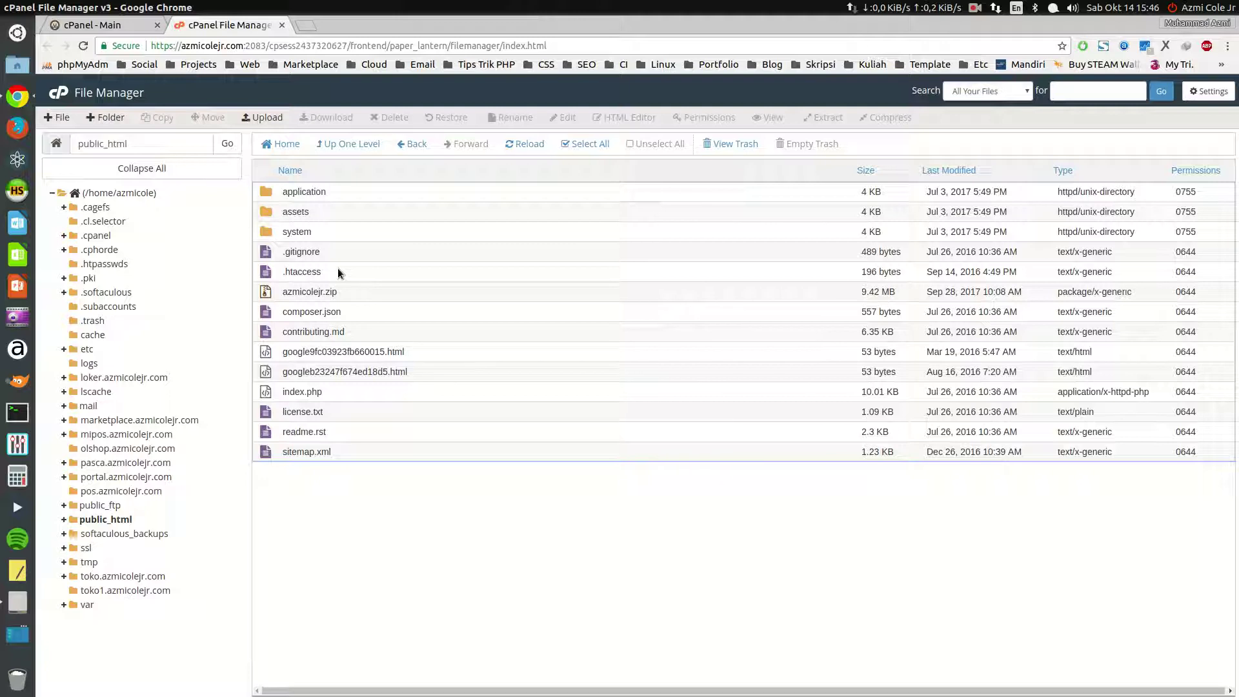
{"action": "left_click", "coordinate": [260, 119]}
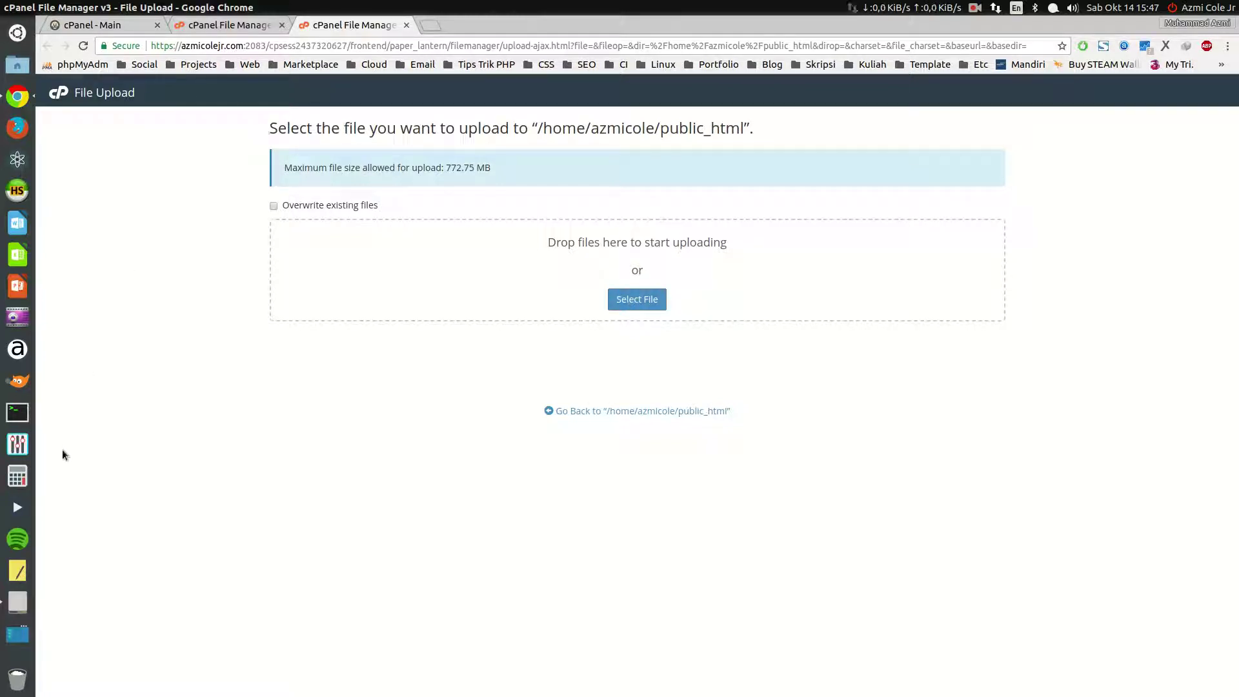
Locate marketplace.zip in the local 1. MarketPlace folder and return to the File Upload page in Chrome
{"action": "left_click", "coordinate": [15, 601]}
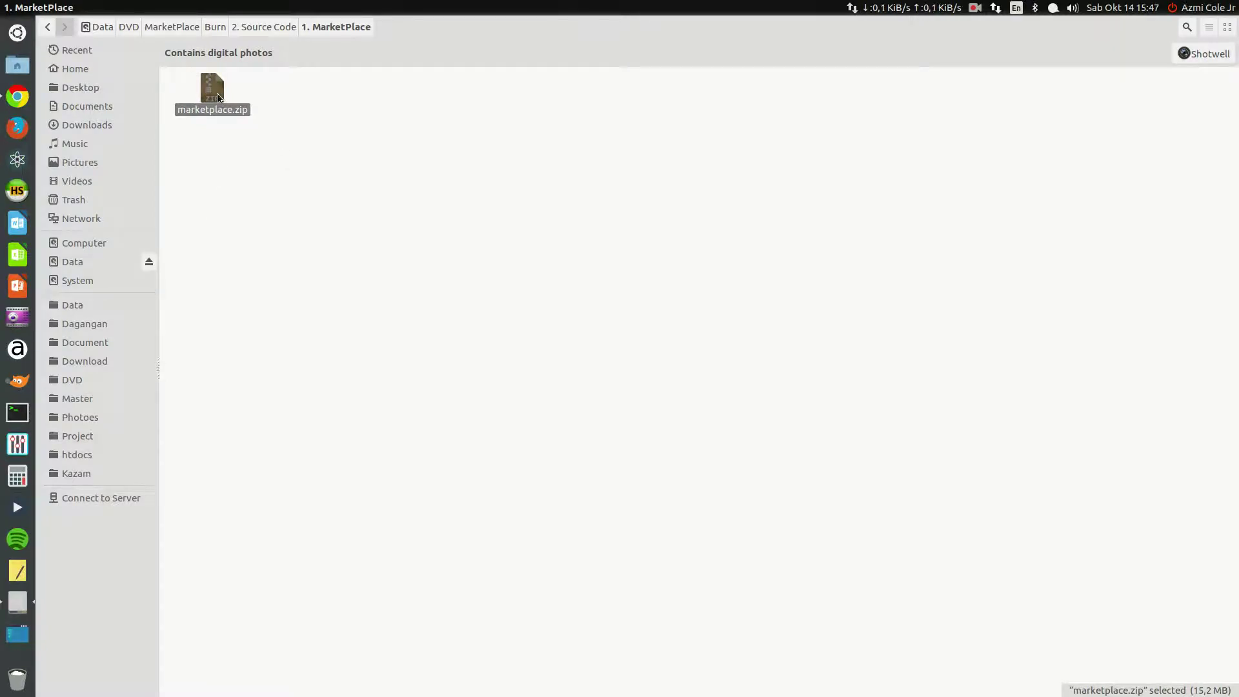
{"action": "left_click_drag", "start_coordinate": [298, 129], "coordinate": [200, 92]}
{"action": "left_click", "coordinate": [347, 174]}
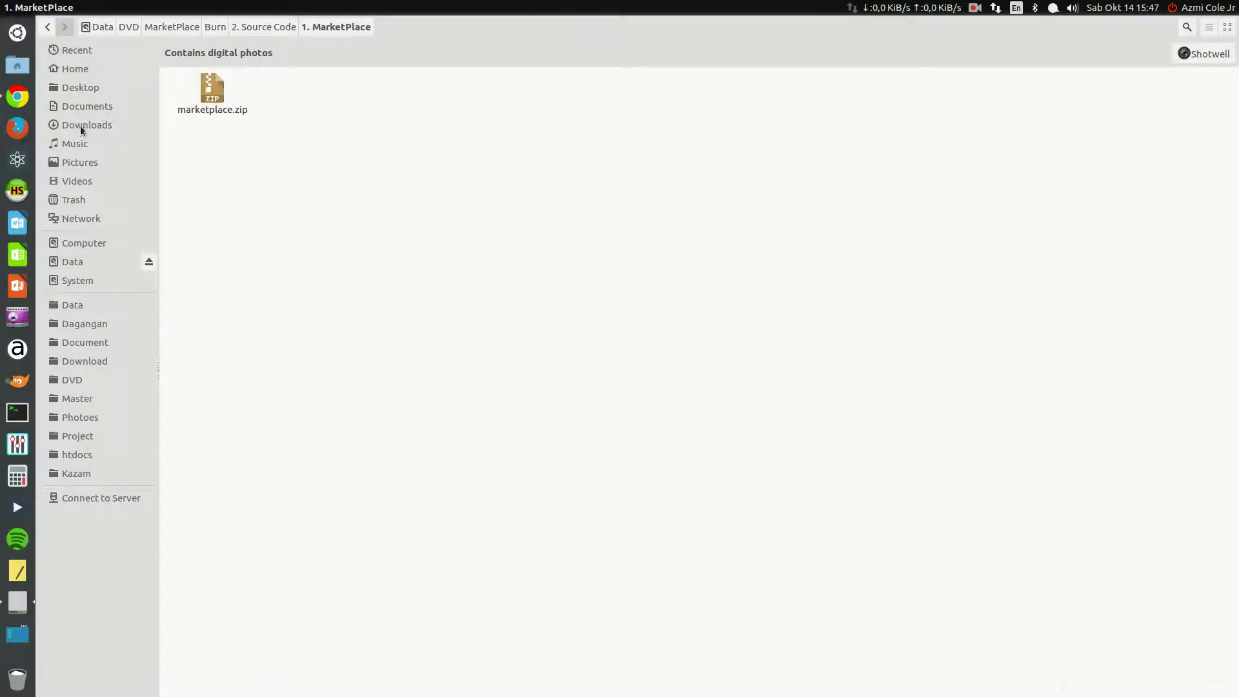
{"action": "left_click", "coordinate": [17, 97]}
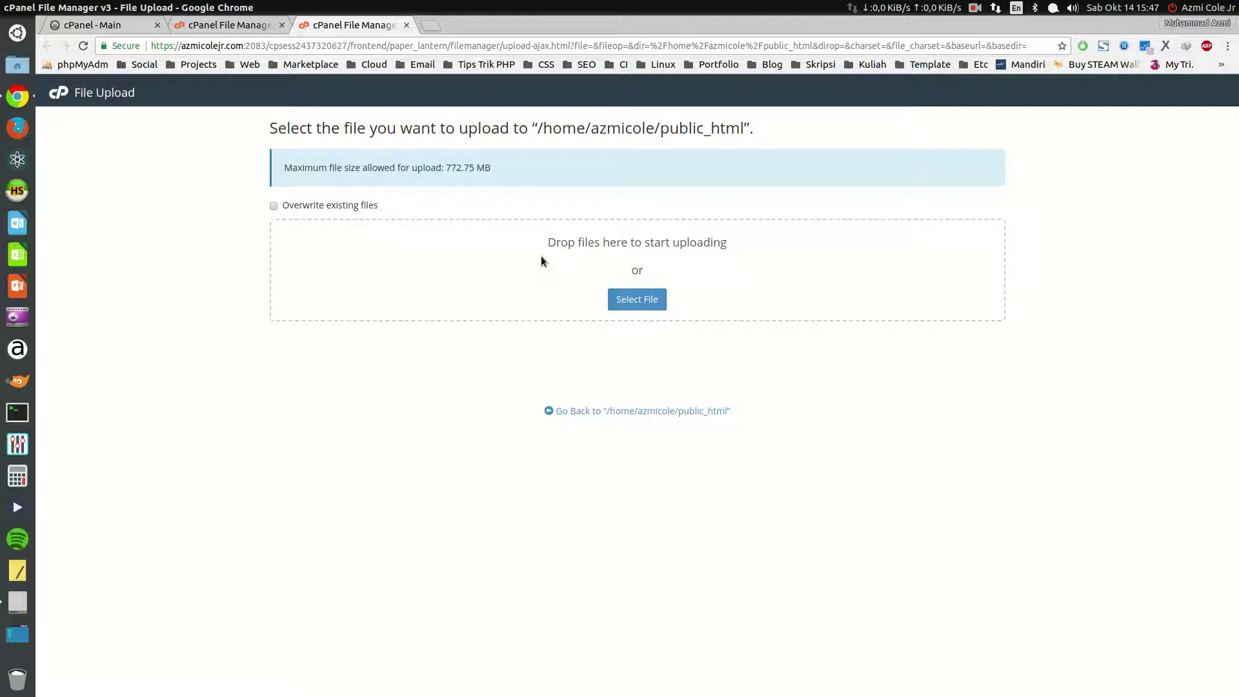
{"action": "left_click", "coordinate": [17, 603]}
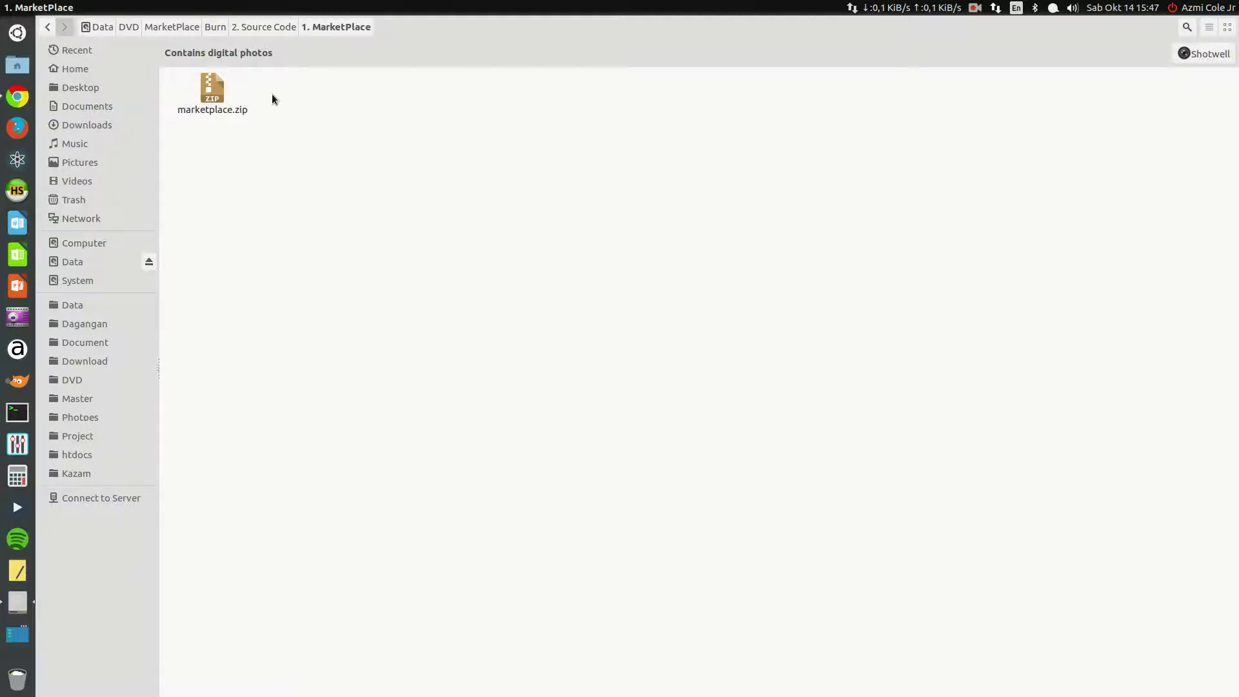
{"action": "left_click", "coordinate": [17, 97]}
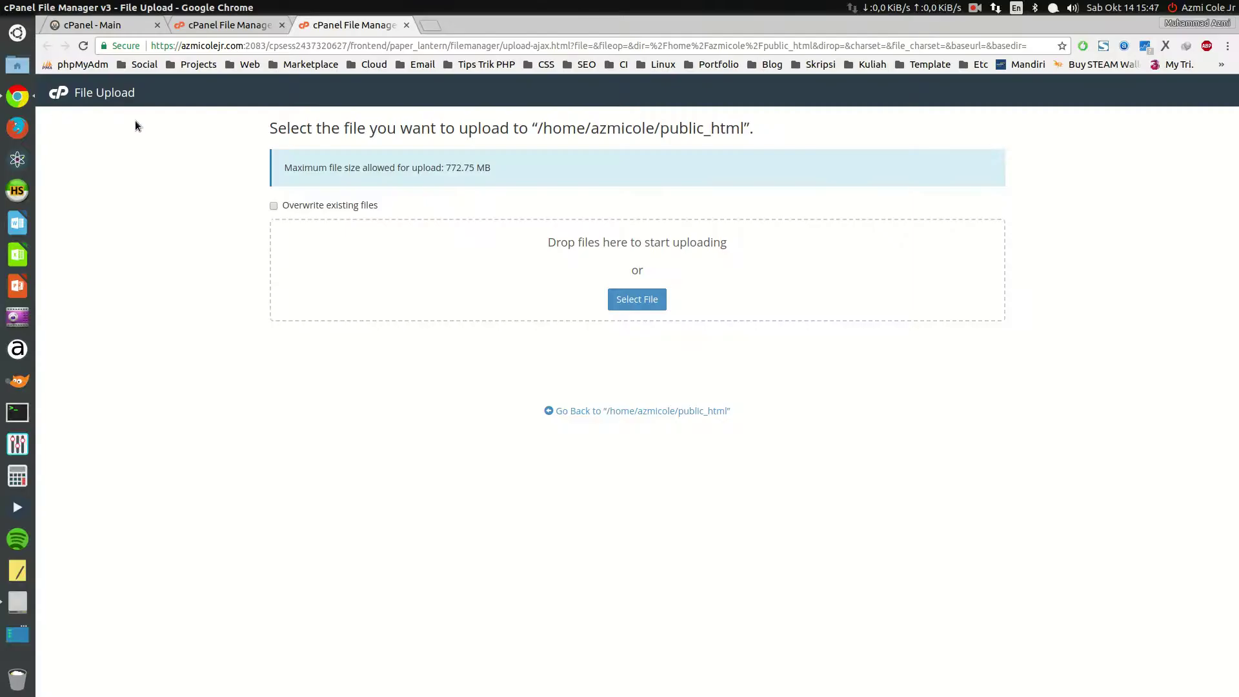
Return to the public_html listing and check which actions are available for the existing zip archive
{"action": "left_click", "coordinate": [242, 27]}
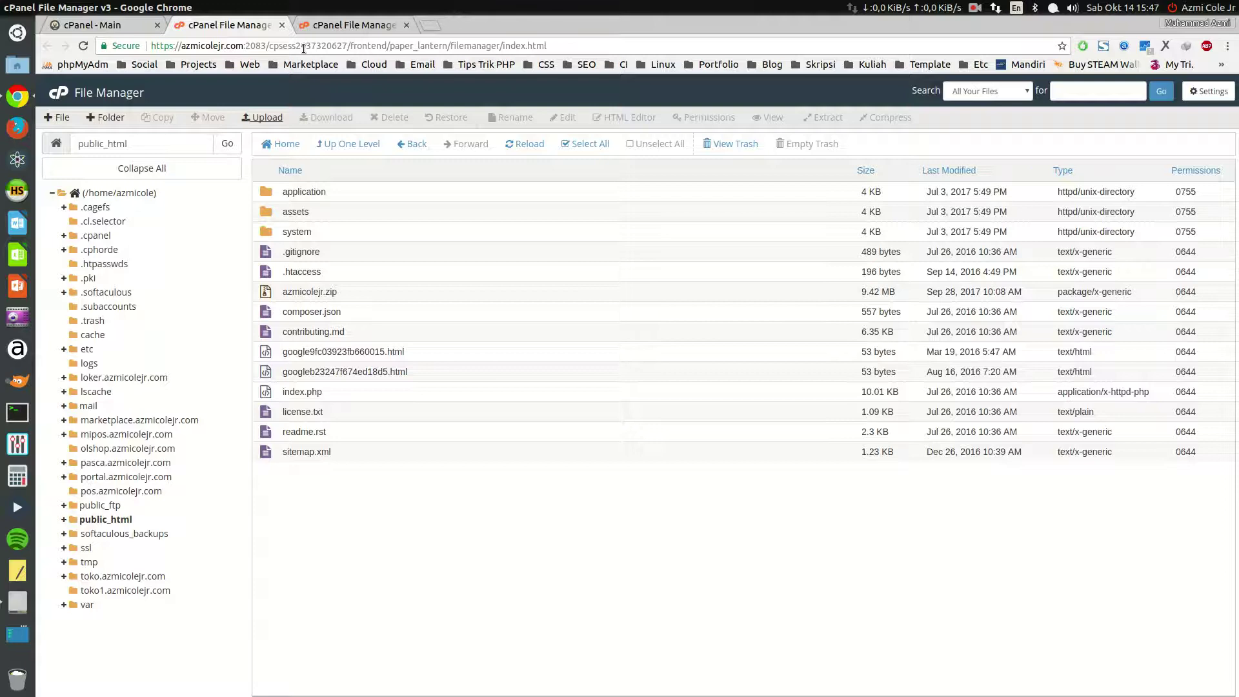
{"action": "left_click", "coordinate": [126, 29]}
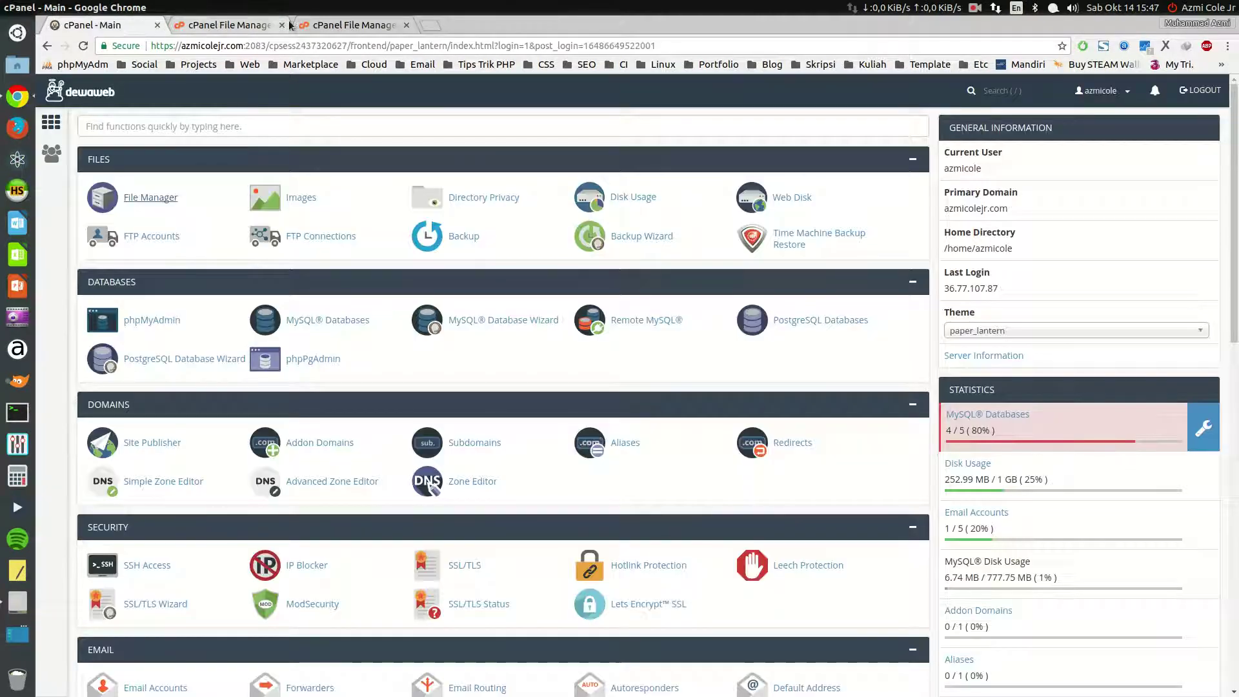
{"action": "left_click", "coordinate": [354, 25]}
{"action": "left_click", "coordinate": [222, 28]}
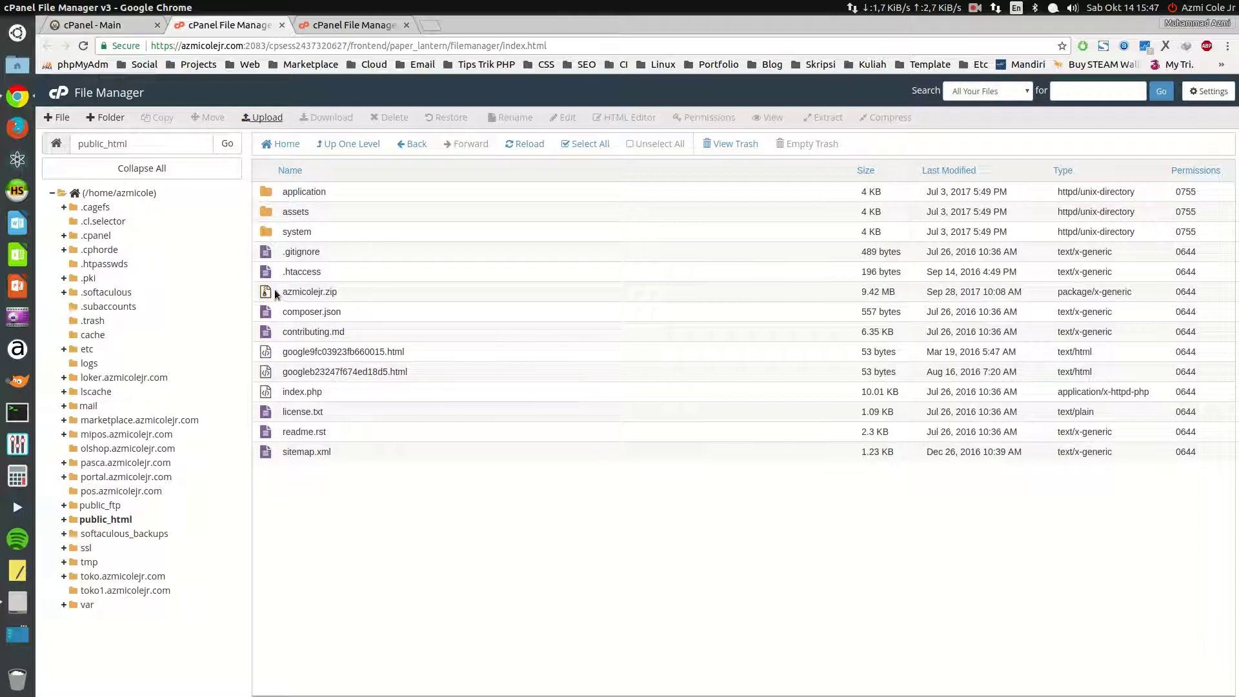
{"action": "right_click", "coordinate": [306, 291]}
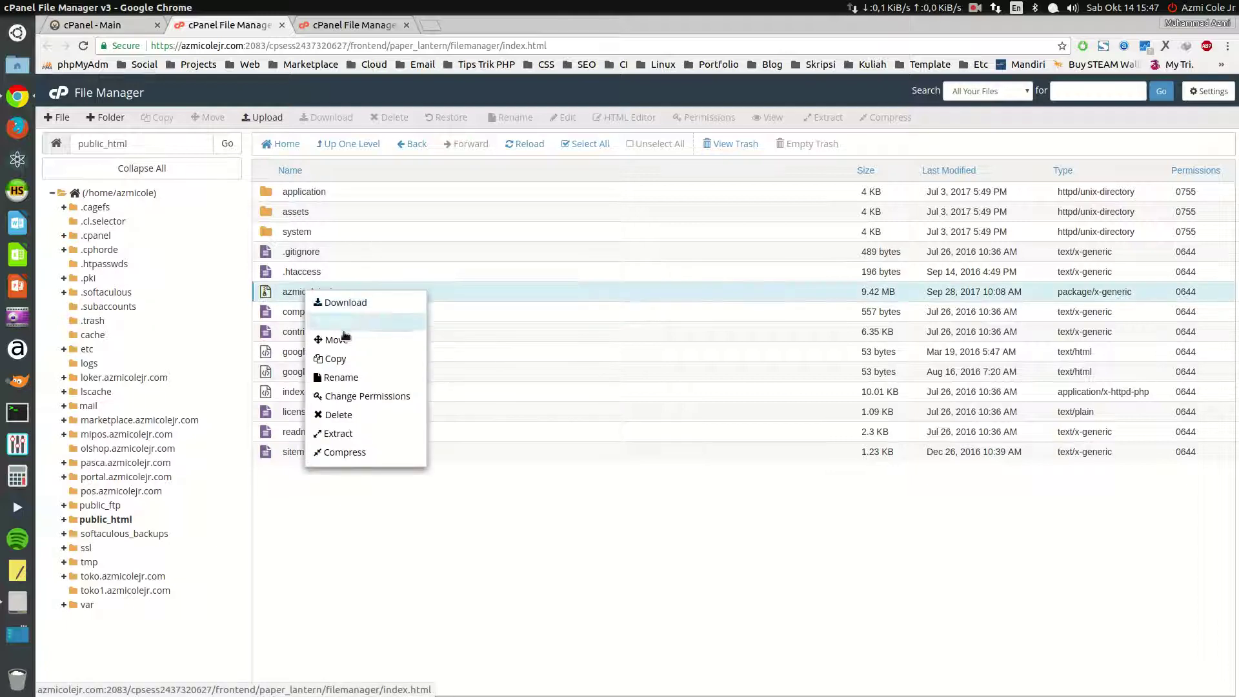
{"action": "left_click", "coordinate": [519, 462]}
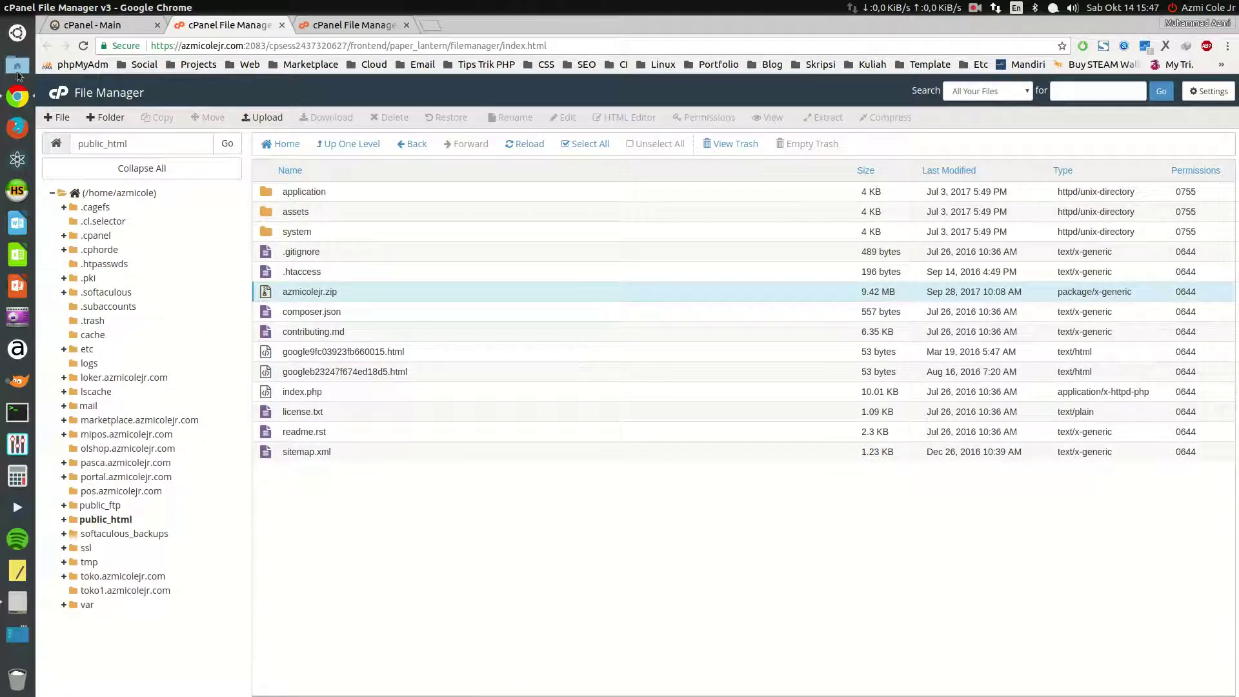
Switch to the local file manager and review the application files inside marketplace.zip's marketplace folder
{"action": "key", "text": "alt+Tab"}
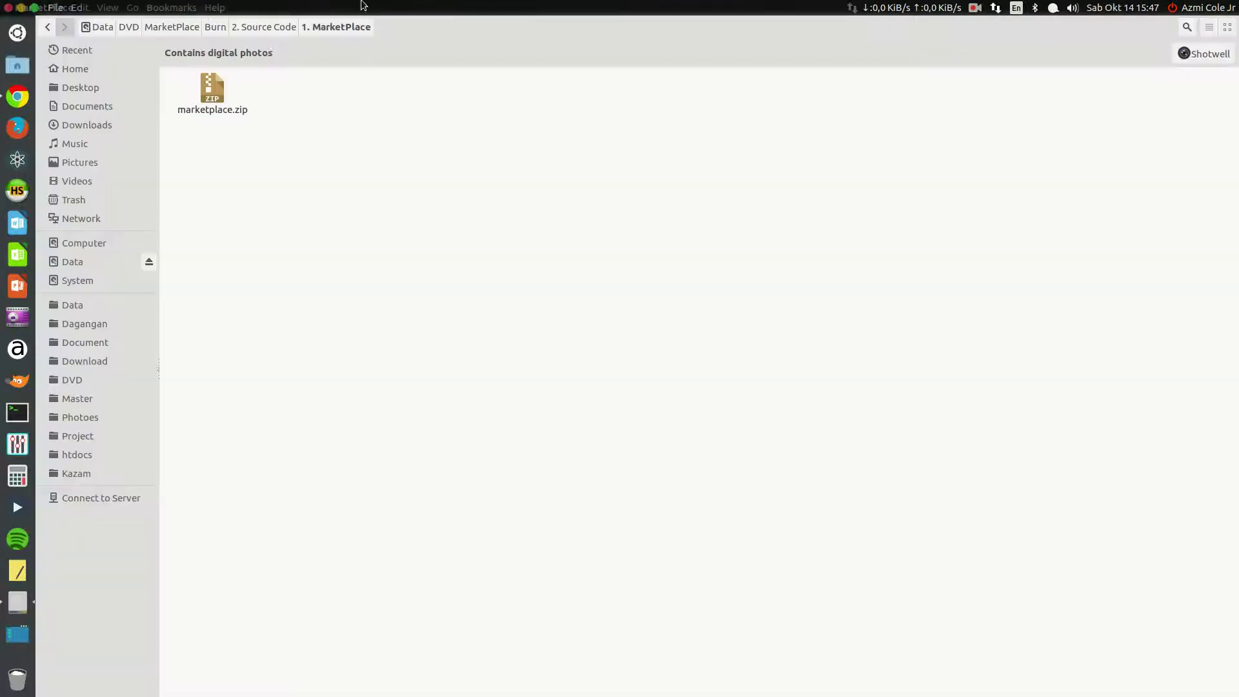
{"action": "double_click", "coordinate": [217, 91]}
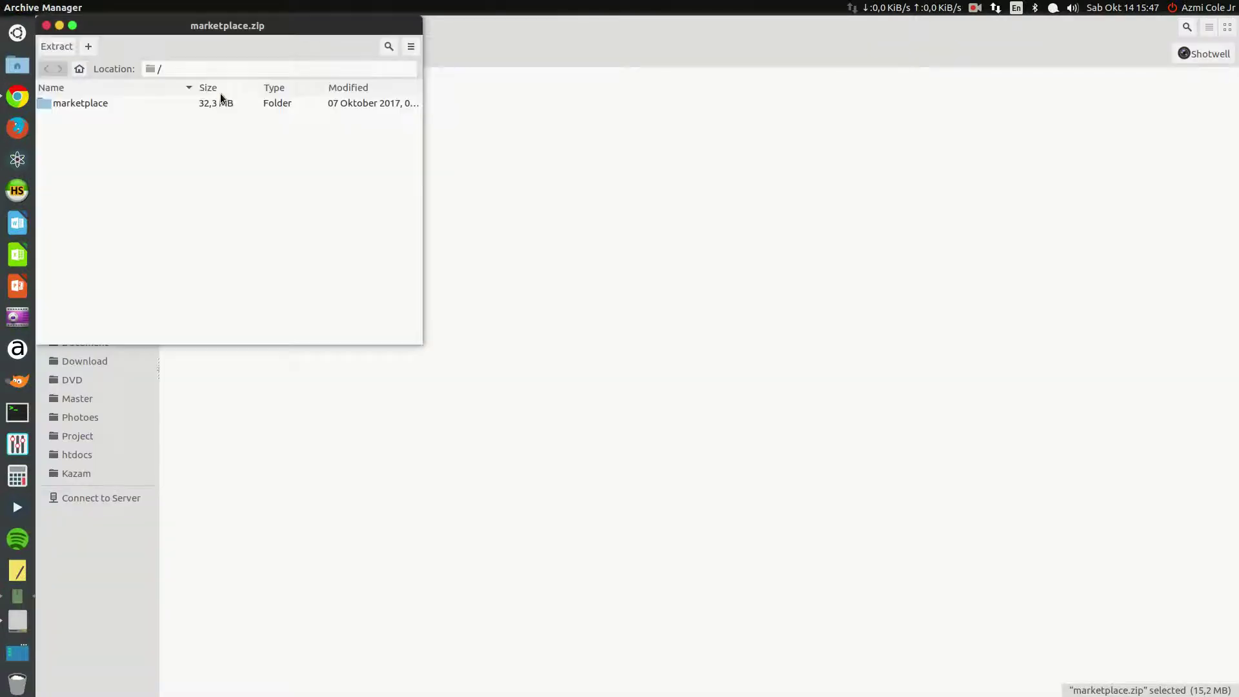
{"action": "double_click", "coordinate": [82, 104]}
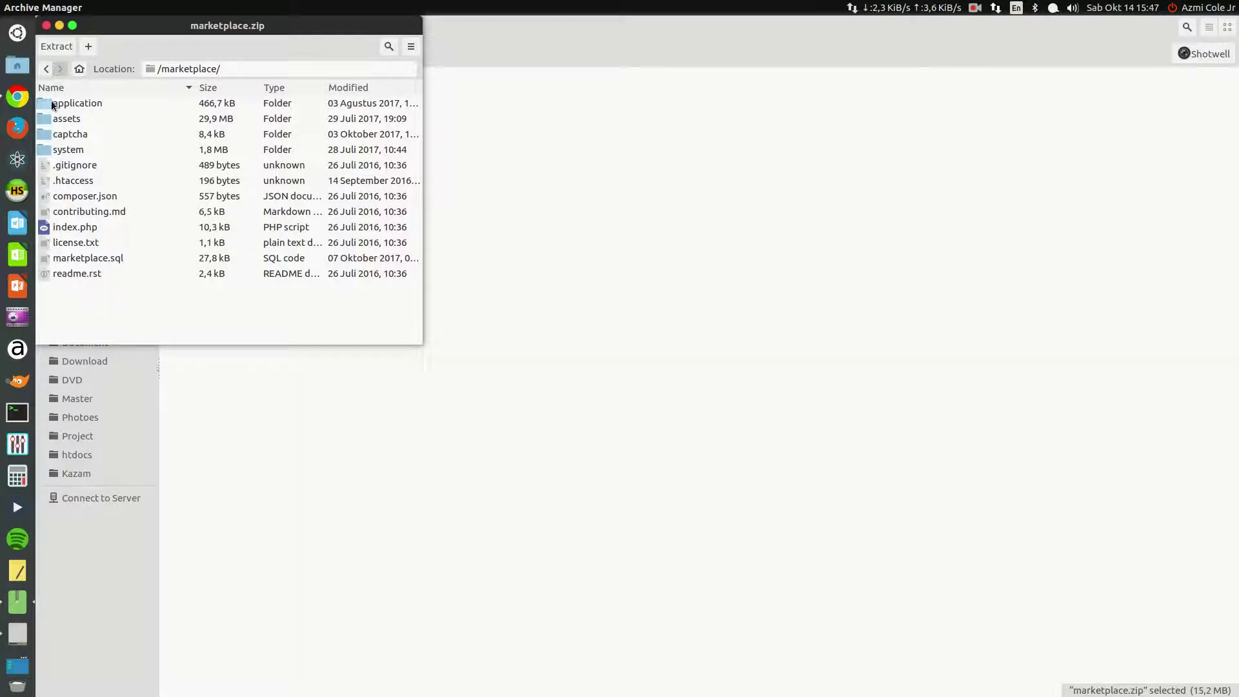
{"action": "left_click", "coordinate": [60, 102]}
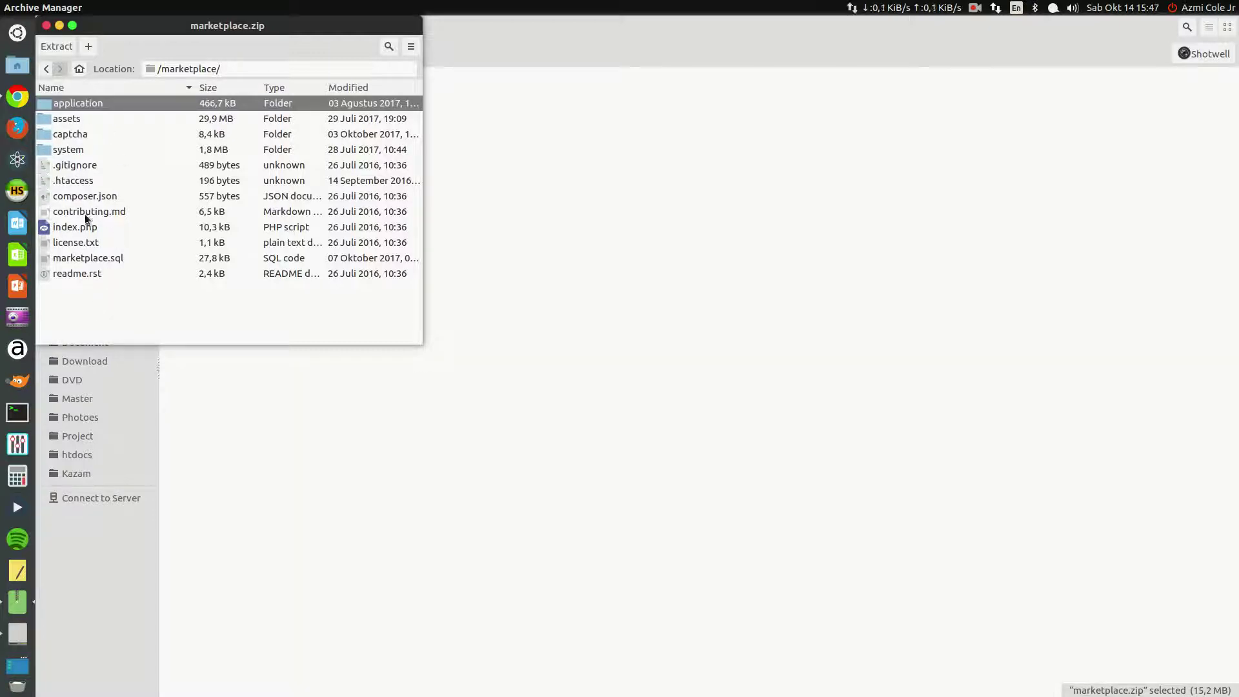
Switch back to Chrome and examine the contents of public_html and the marketplace subdomain folder
{"action": "left_click", "coordinate": [18, 100]}
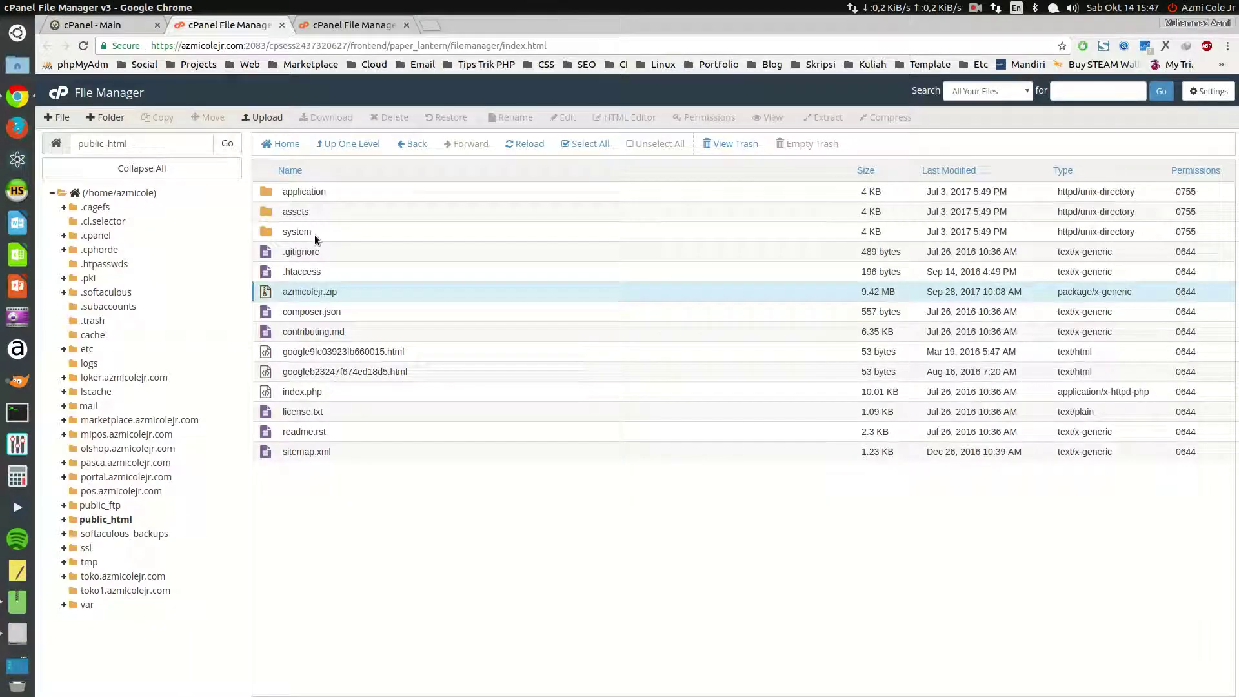
{"action": "left_click", "coordinate": [99, 522]}
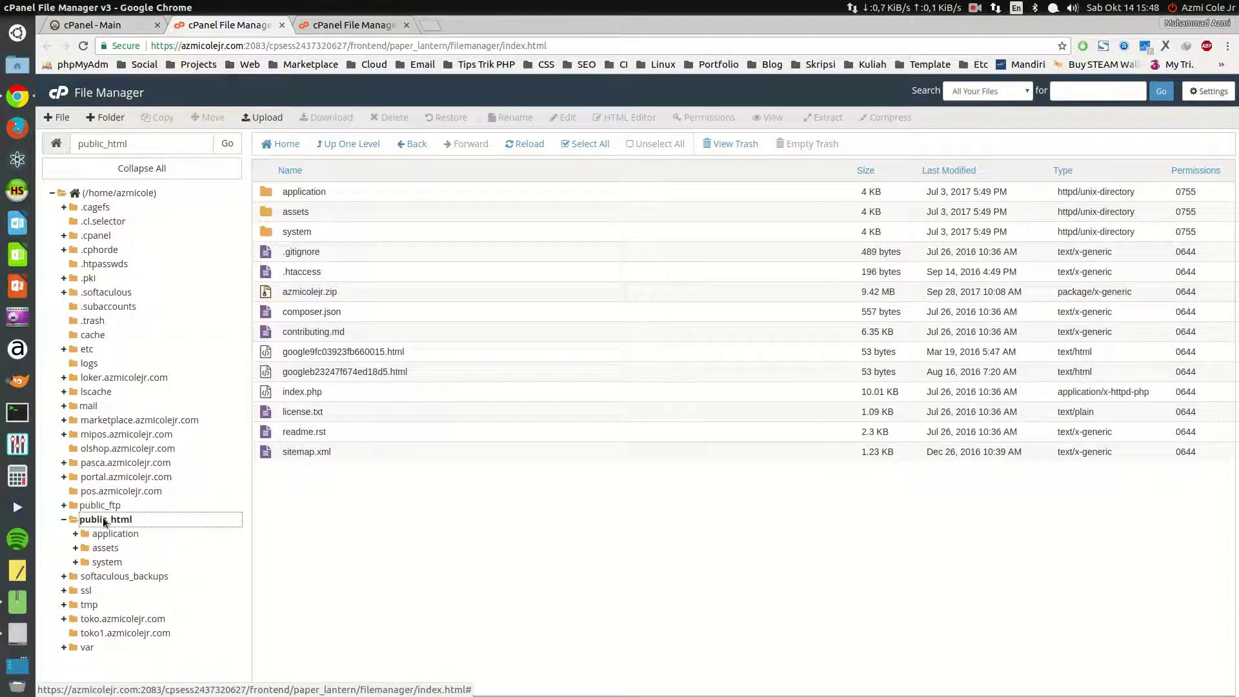
{"action": "left_click", "coordinate": [271, 192]}
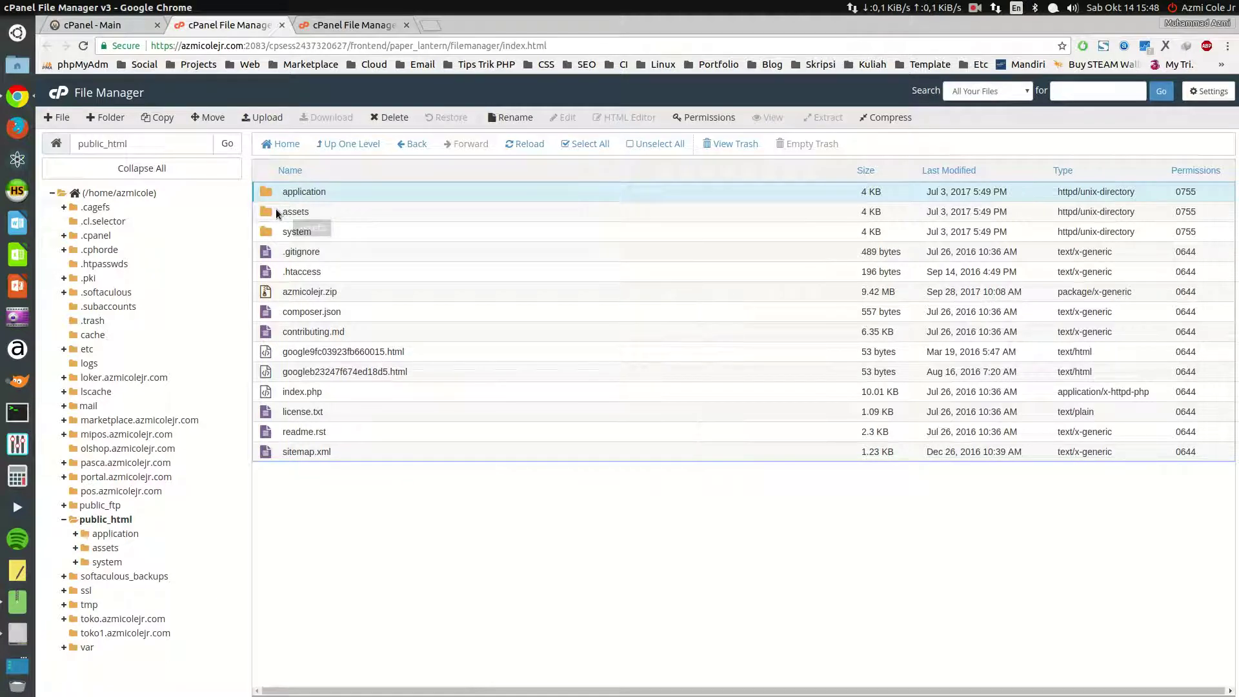
{"action": "left_click", "coordinate": [113, 520]}
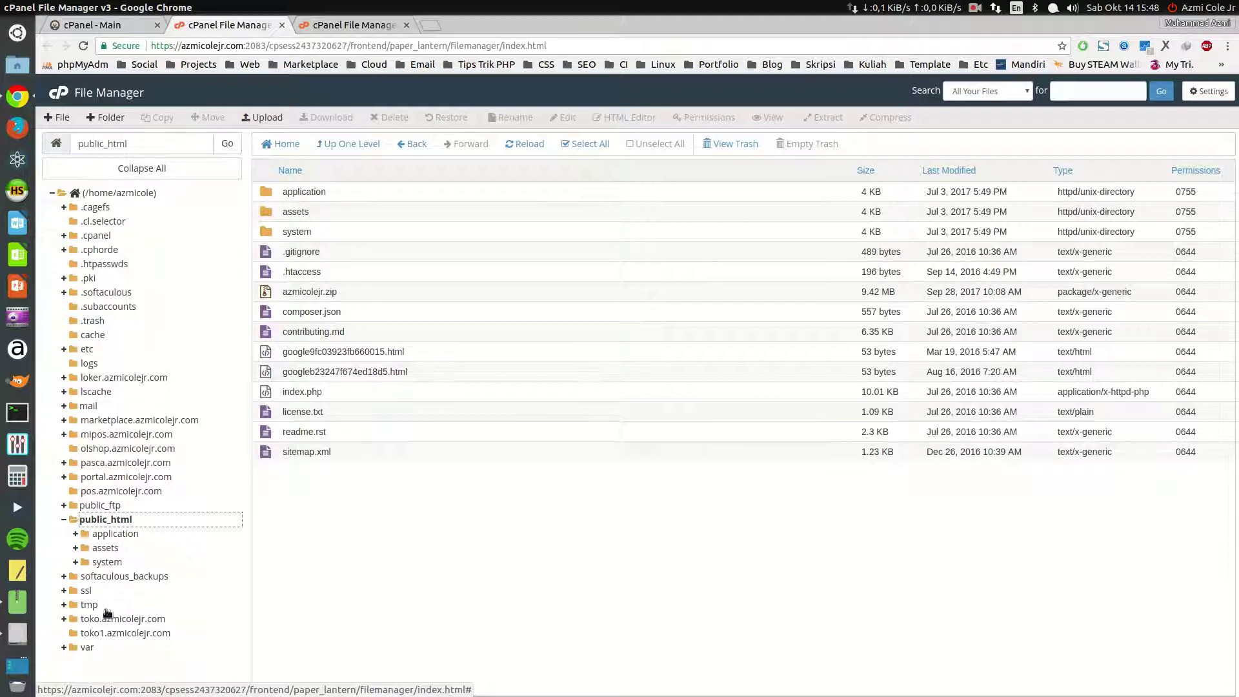
{"action": "left_click", "coordinate": [118, 420]}
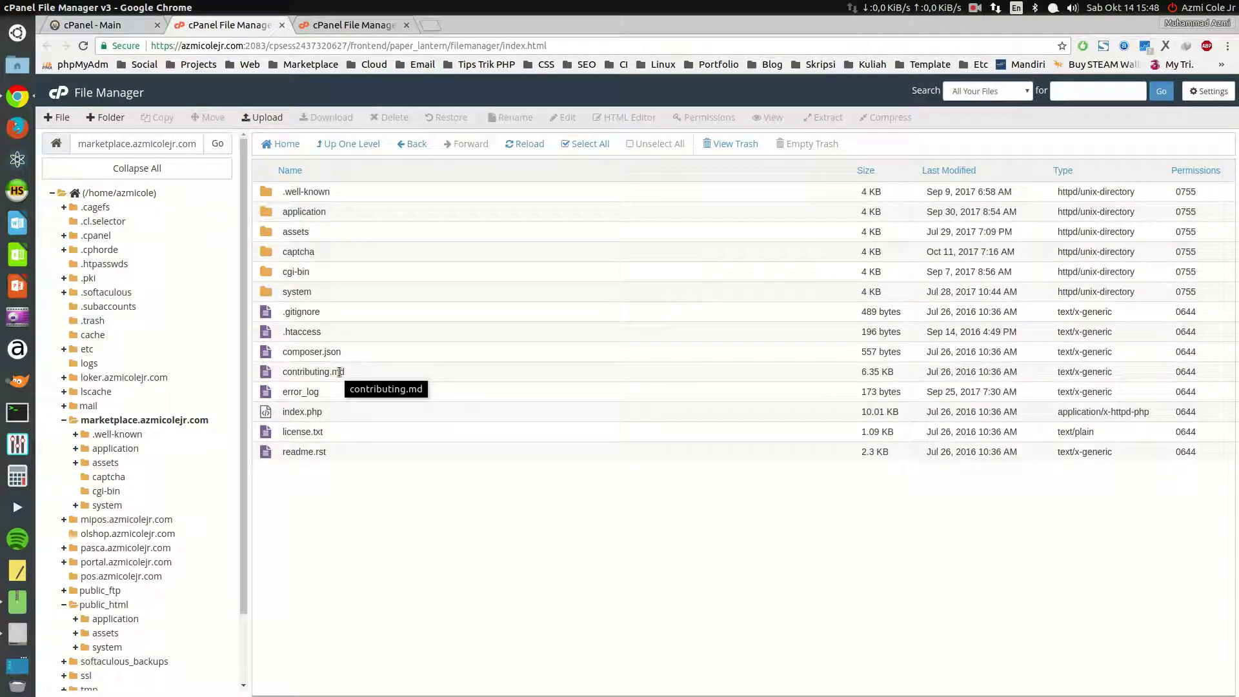
Open the MySQL Databases page from the cPanel main page in a new tab and look it over
{"action": "left_click", "coordinate": [110, 25]}
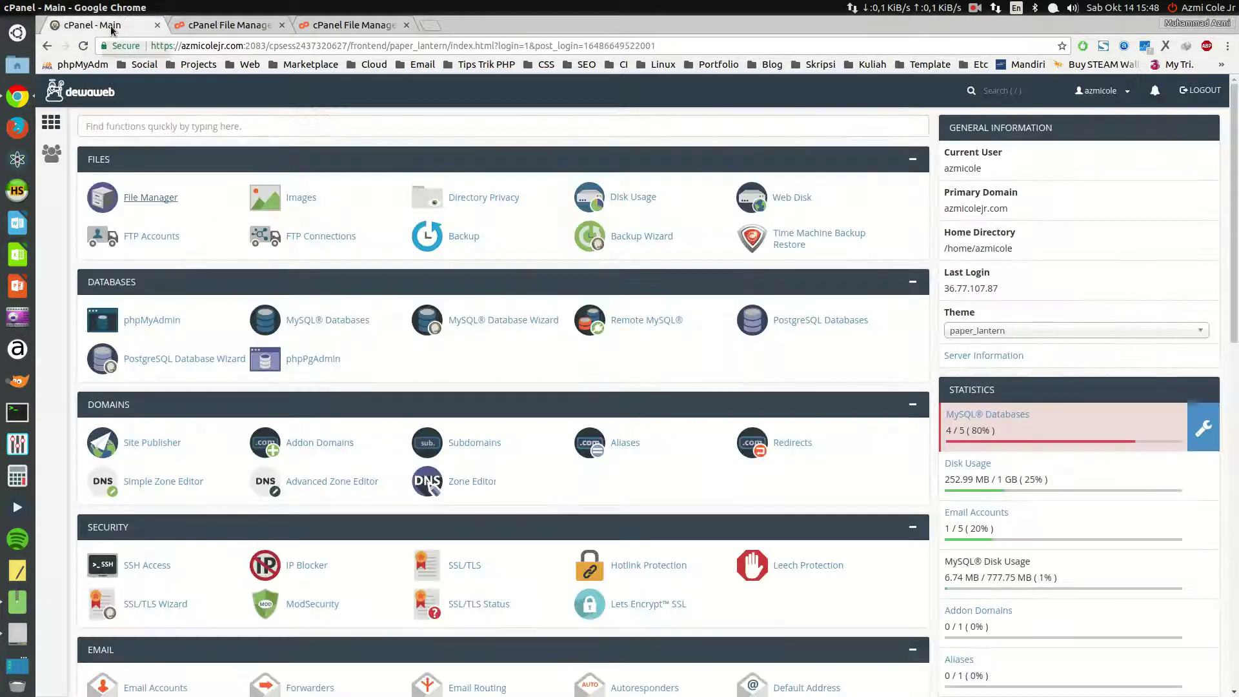
{"action": "middle_click", "coordinate": [338, 326]}
{"action": "left_click", "coordinate": [223, 25]}
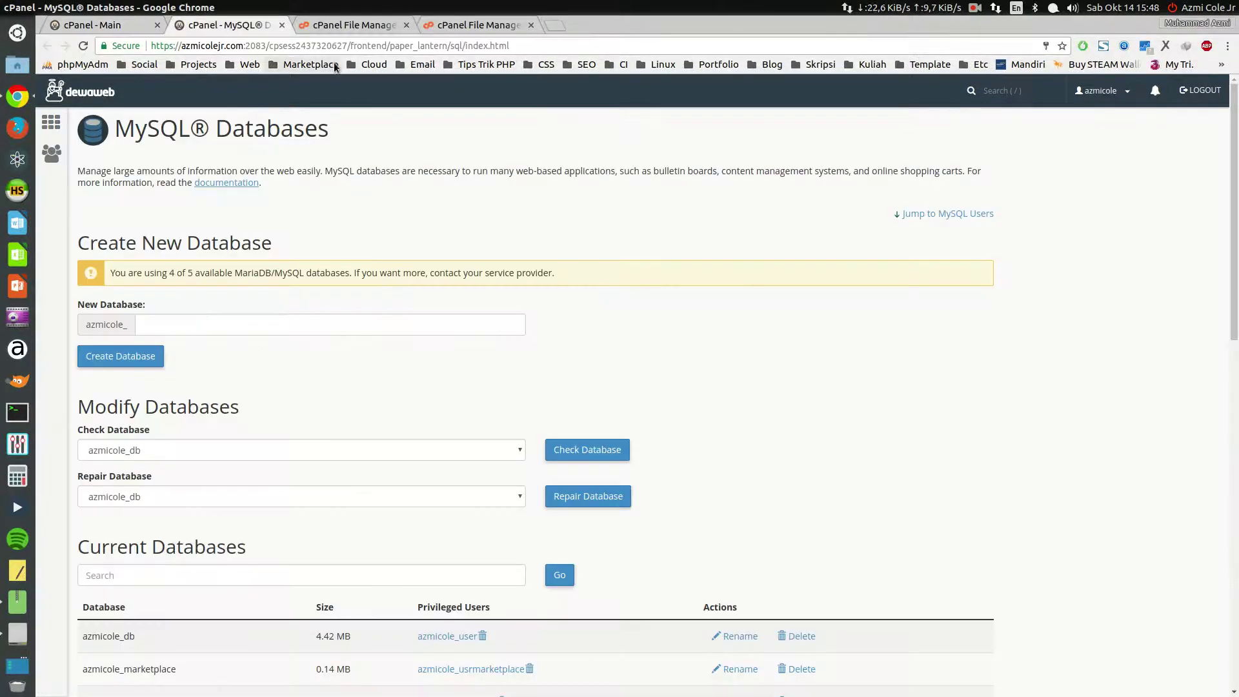
{"action": "scroll", "coordinate": [379, 177], "scroll_direction": "down", "scroll_amount": 3}
{"action": "scroll", "coordinate": [443, 215], "scroll_direction": "up", "scroll_amount": 3}
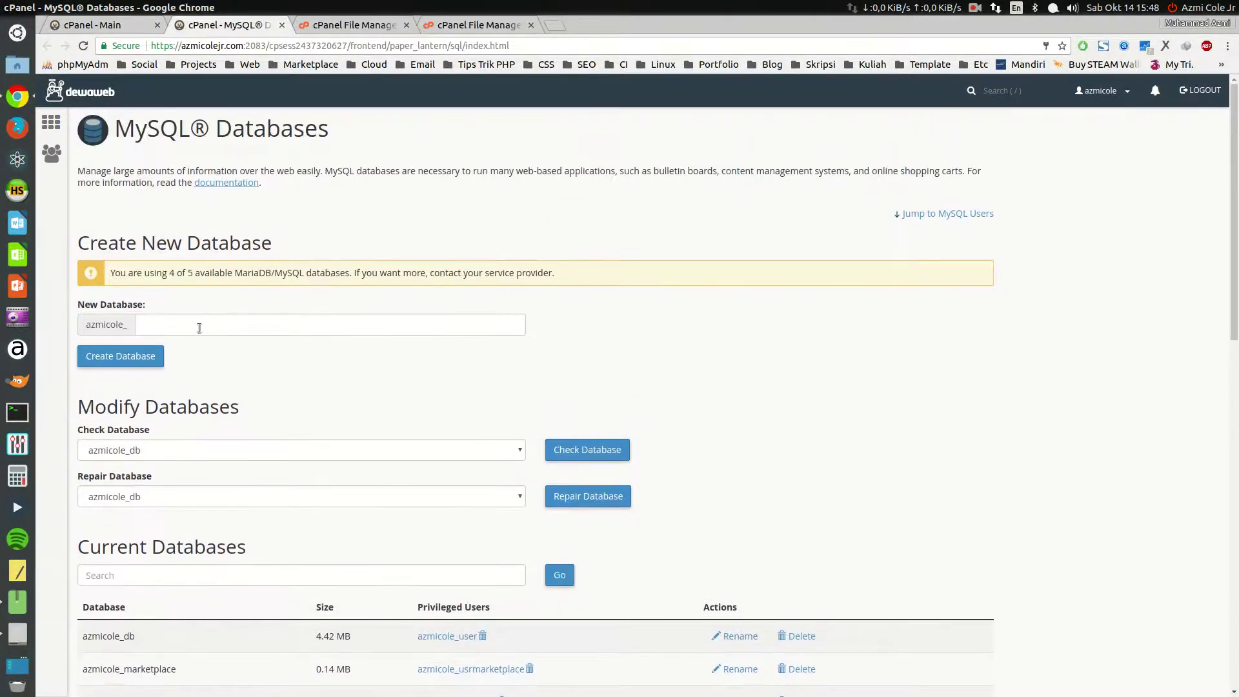
Examine the form for creating a new database and the list of current databases with their privileged users
{"action": "left_click_drag", "start_coordinate": [78, 305], "coordinate": [90, 306]}
{"action": "left_click", "coordinate": [179, 321]}
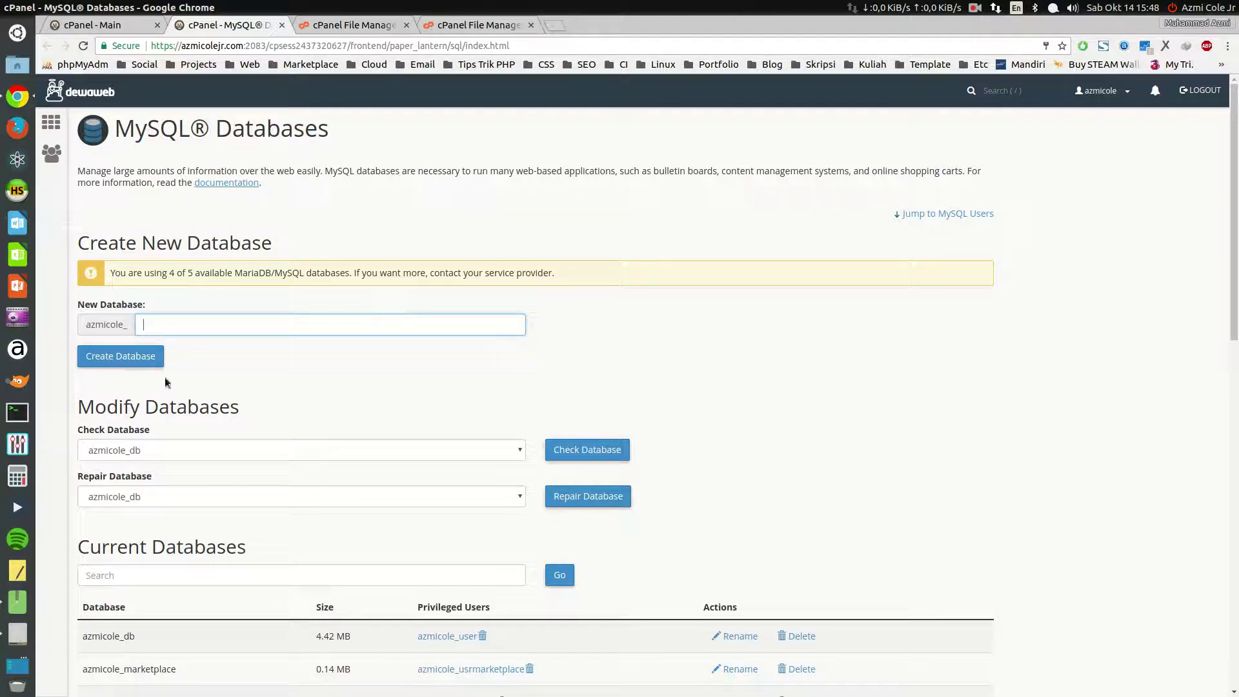
{"action": "scroll", "coordinate": [312, 350], "scroll_direction": "down", "scroll_amount": 2}
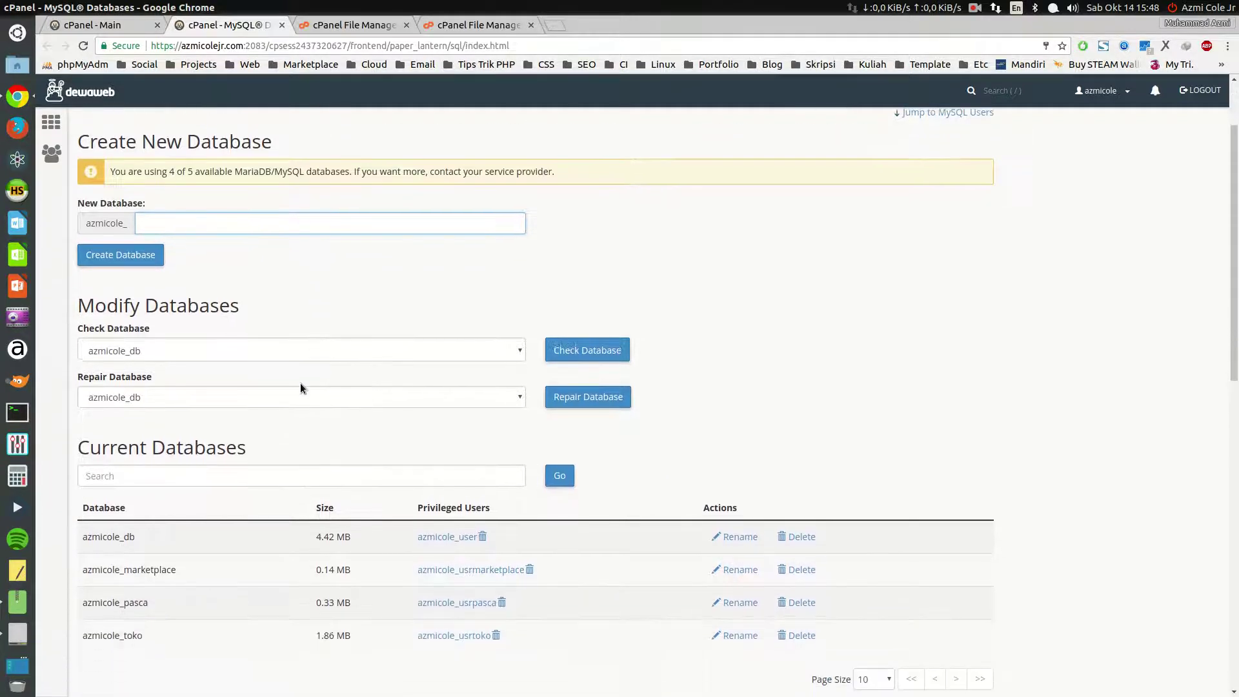
{"action": "scroll", "coordinate": [110, 532], "scroll_direction": "down", "scroll_amount": 1}
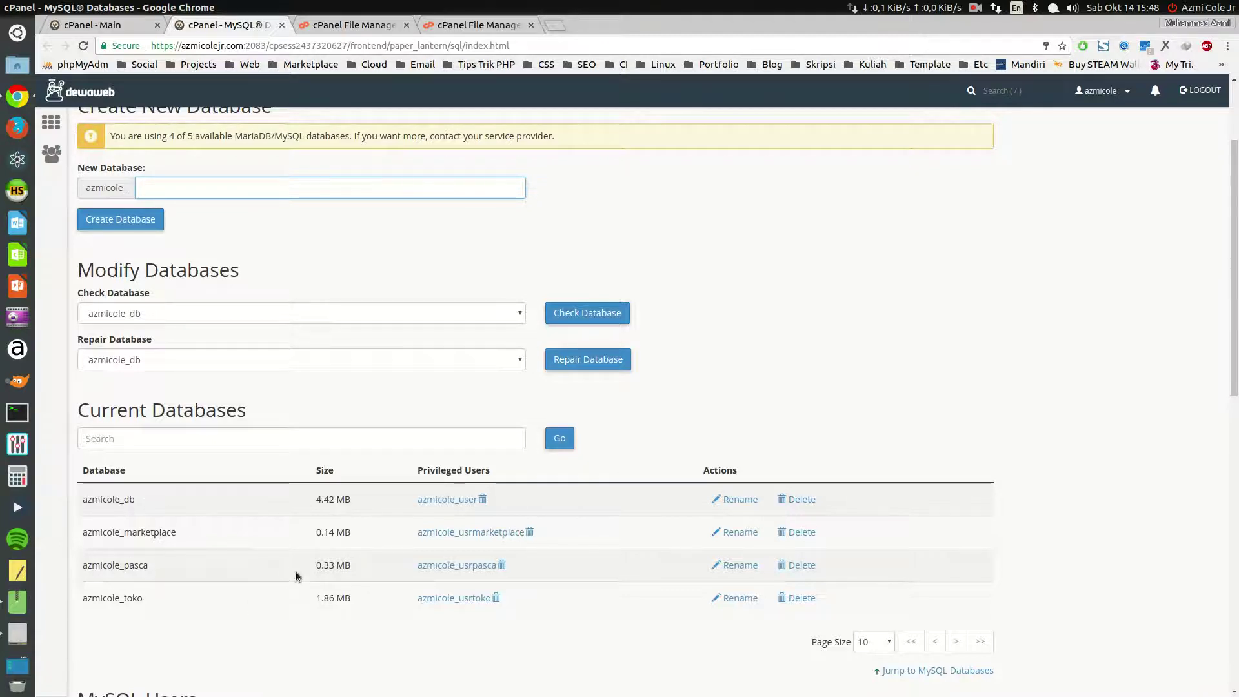
{"action": "scroll", "coordinate": [192, 534], "scroll_direction": "down", "scroll_amount": 1}
{"action": "scroll", "coordinate": [267, 487], "scroll_direction": "down", "scroll_amount": 6}
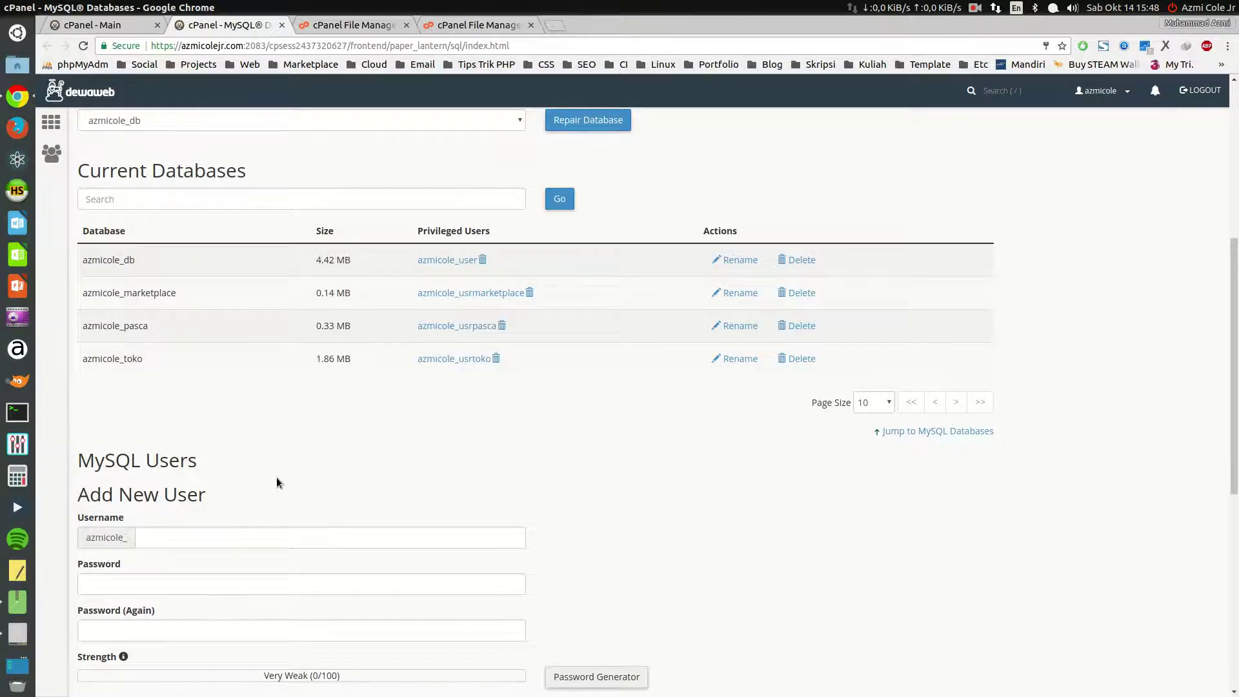
{"action": "scroll", "coordinate": [277, 481], "scroll_direction": "down", "scroll_amount": 3}
Look over the form for adding a new MySQL user and the list of current users
{"action": "left_click", "coordinate": [182, 432]}
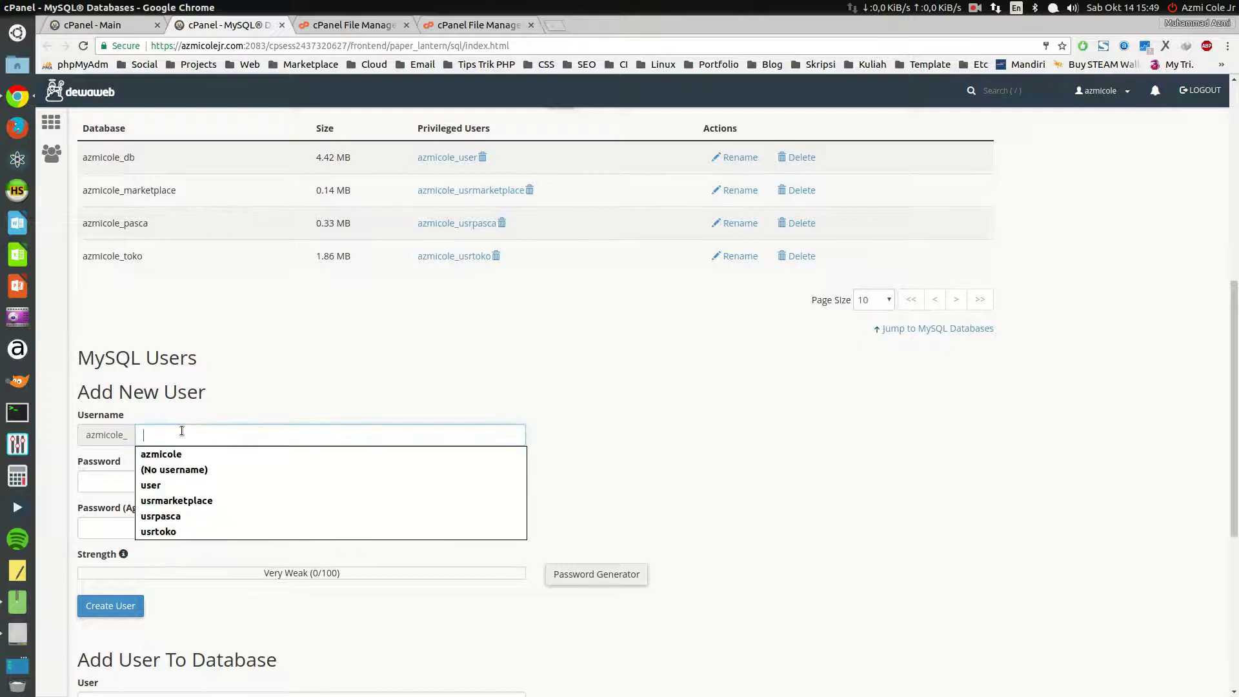
{"action": "left_click", "coordinate": [295, 408]}
{"action": "scroll", "coordinate": [146, 448], "scroll_direction": "down", "scroll_amount": 3}
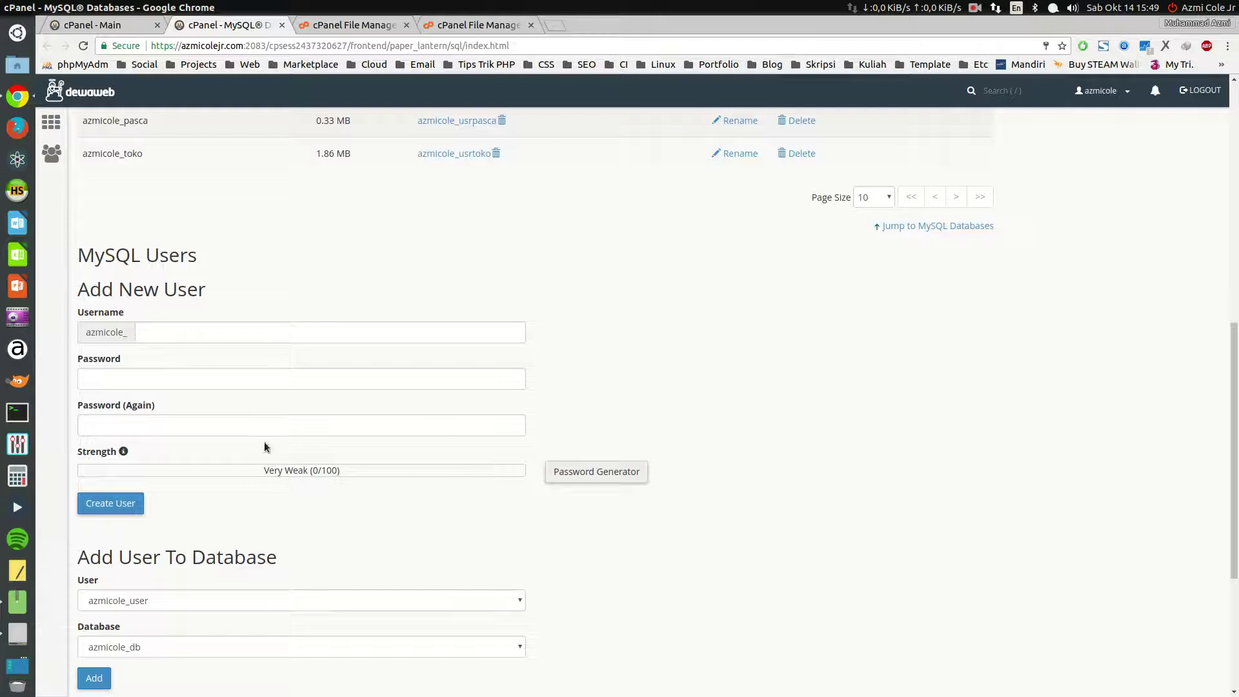
{"action": "scroll", "coordinate": [445, 435], "scroll_direction": "down", "scroll_amount": 2}
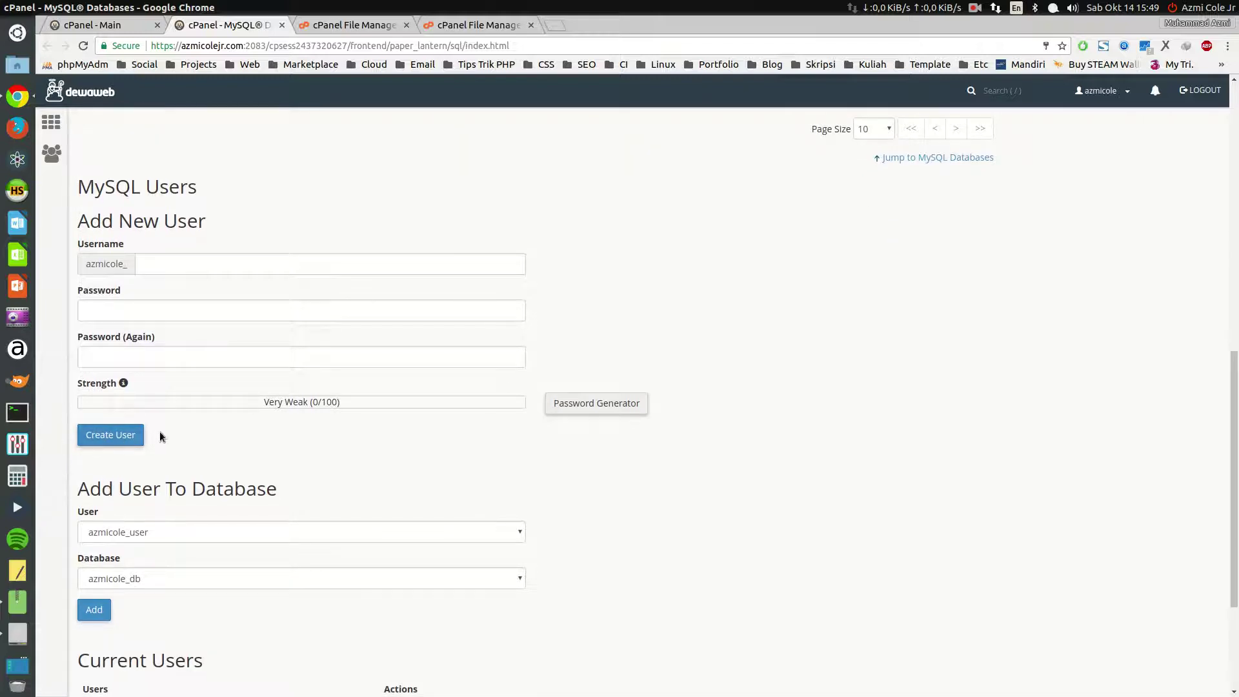
{"action": "scroll", "coordinate": [159, 437], "scroll_direction": "down", "scroll_amount": 4}
{"action": "scroll", "coordinate": [182, 412], "scroll_direction": "down", "scroll_amount": 2}
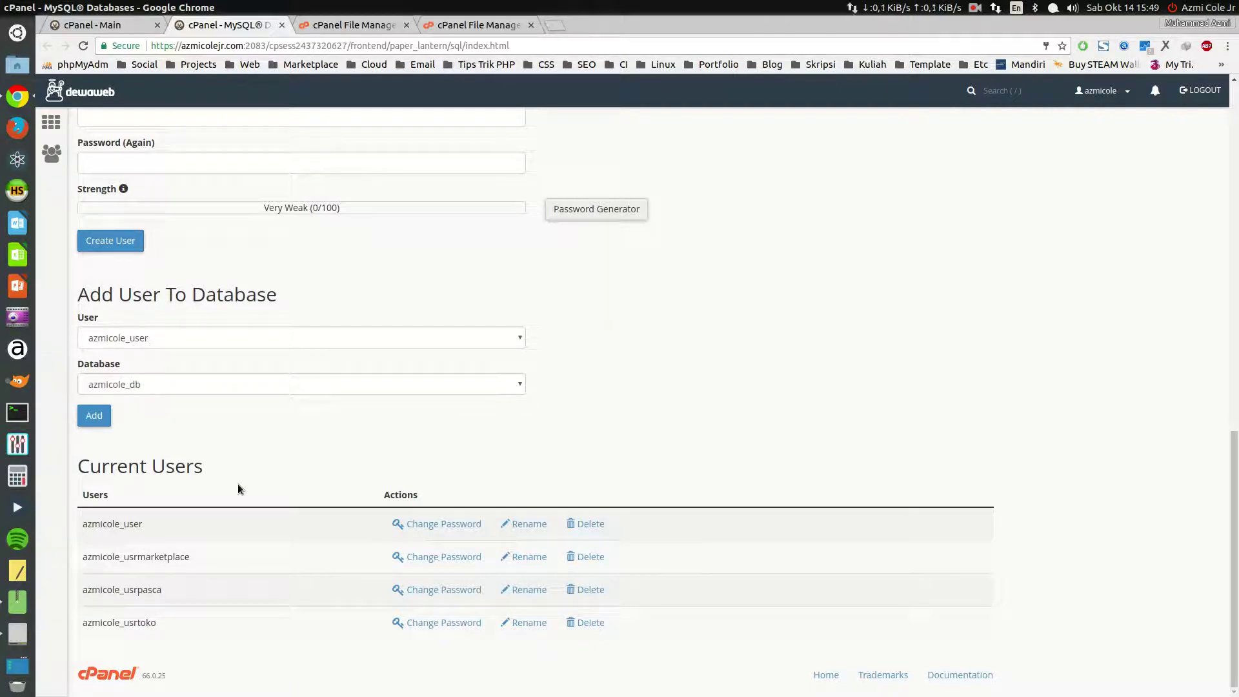
Review the form for adding a user to a database, and compare the existing databases with the current users
{"action": "scroll", "coordinate": [237, 484], "scroll_direction": "up", "scroll_amount": 4}
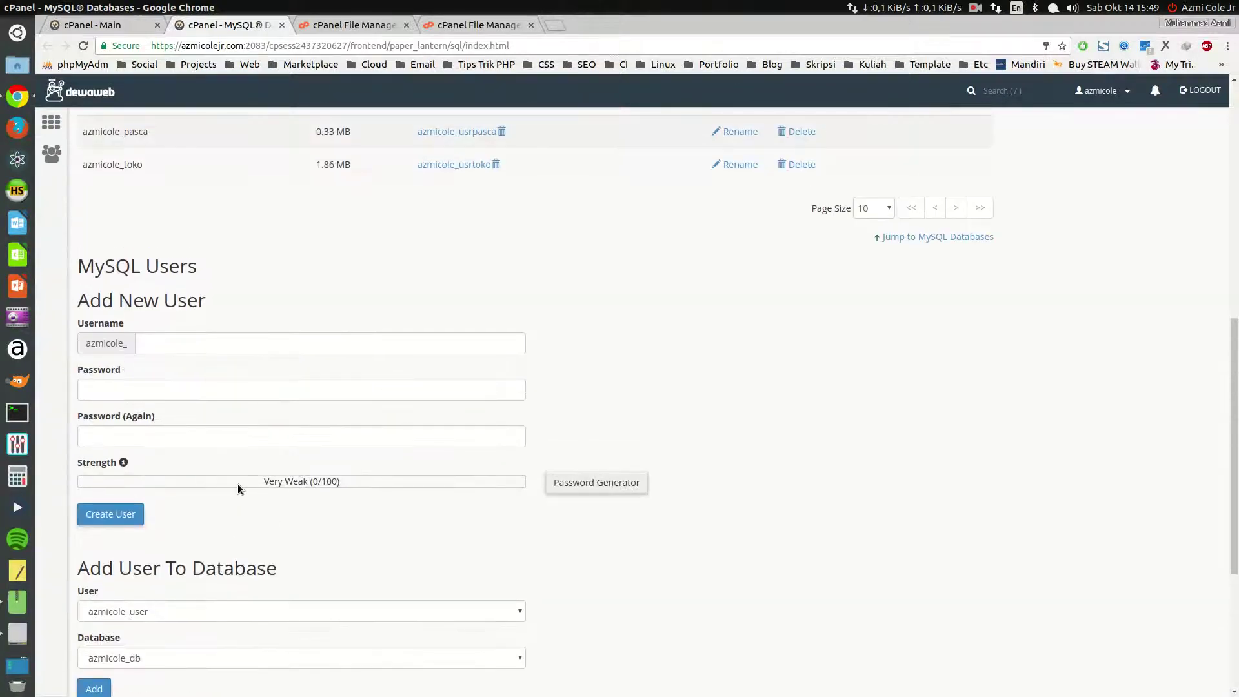
{"action": "scroll", "coordinate": [238, 488], "scroll_direction": "up", "scroll_amount": 2}
{"action": "scroll", "coordinate": [268, 476], "scroll_direction": "down", "scroll_amount": 3}
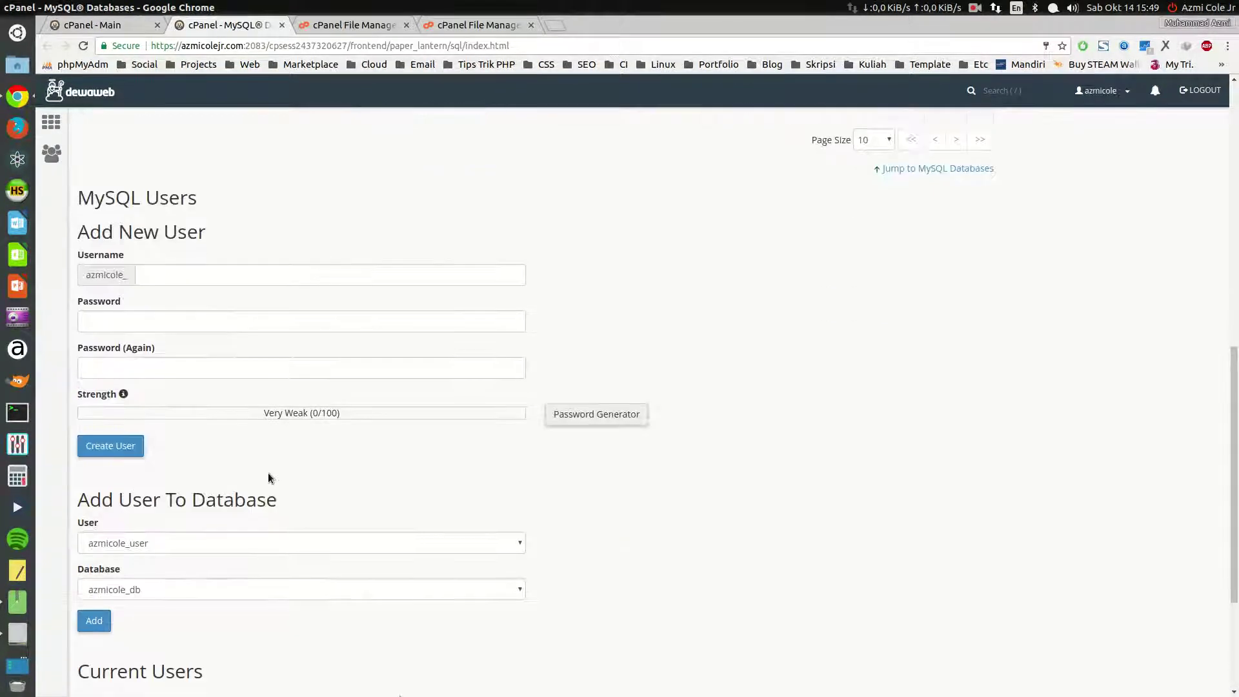
{"action": "scroll", "coordinate": [268, 478], "scroll_direction": "down", "scroll_amount": 1}
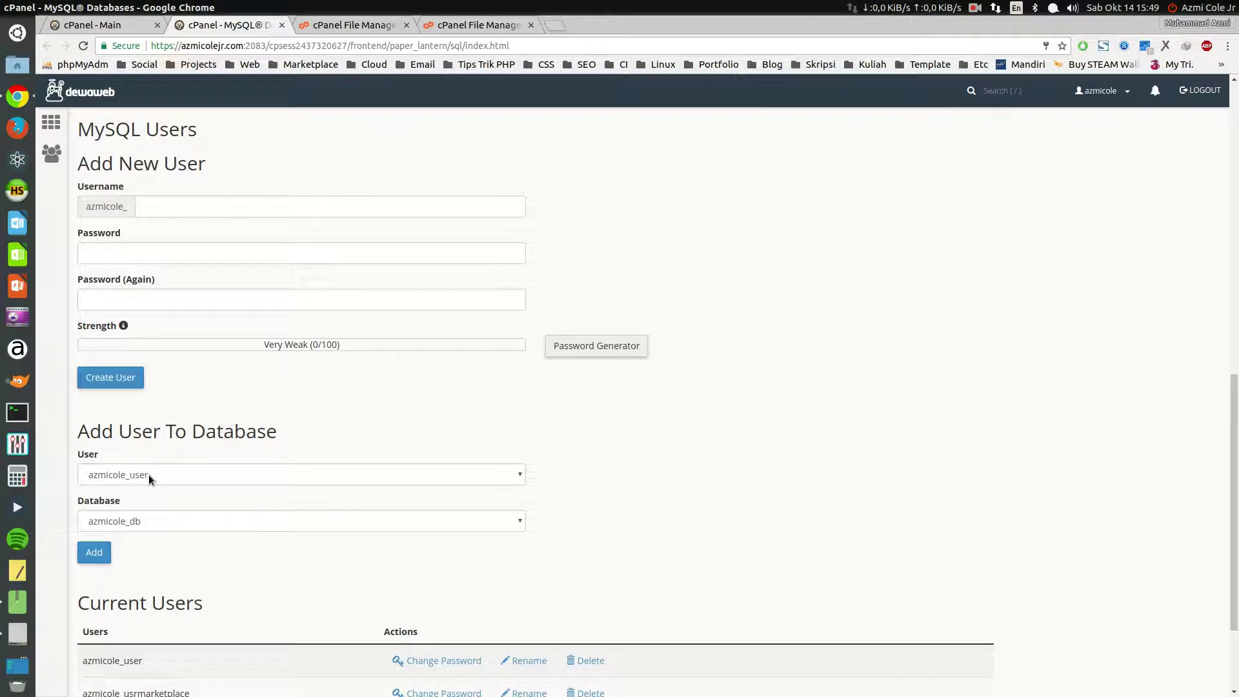
{"action": "scroll", "coordinate": [152, 479], "scroll_direction": "down", "scroll_amount": 2}
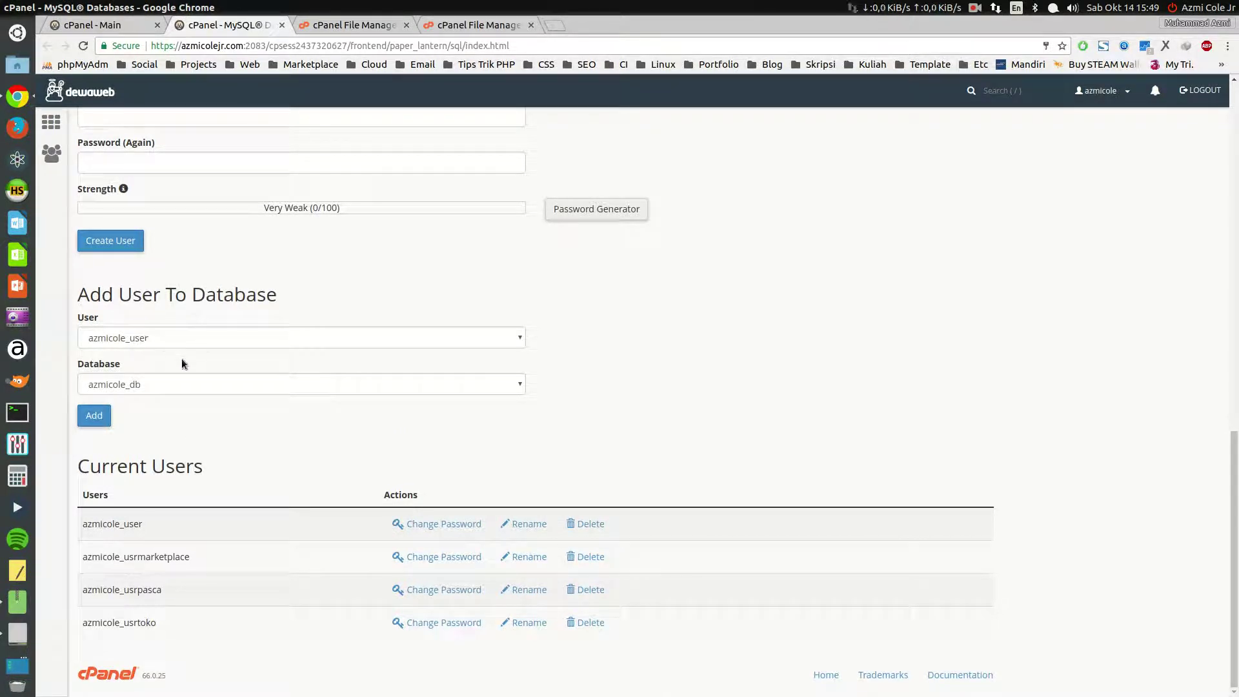
{"action": "left_click", "coordinate": [94, 417]}
{"action": "scroll", "coordinate": [205, 434], "scroll_direction": "up", "scroll_amount": 7}
{"action": "scroll", "coordinate": [161, 447], "scroll_direction": "up", "scroll_amount": 2}
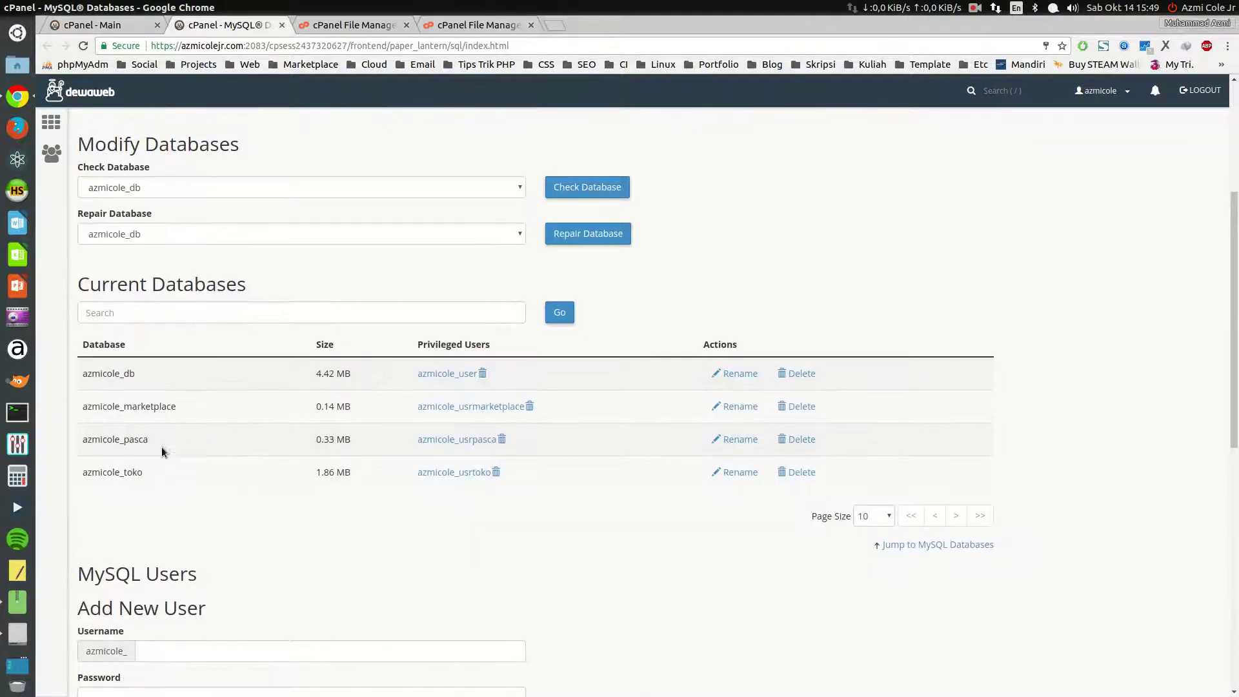
{"action": "scroll", "coordinate": [148, 451], "scroll_direction": "down", "scroll_amount": 9}
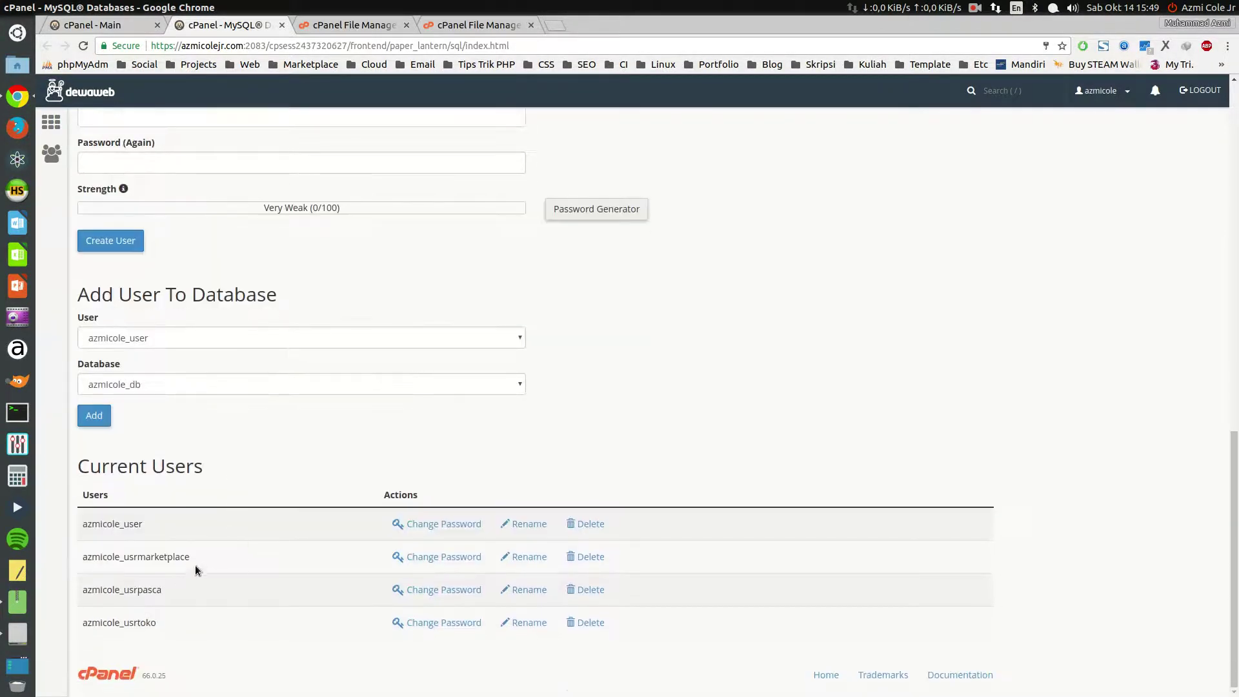
Copy the full username of the existing usrmarketplace MySQL user, delete that user, and return to the current users list
{"action": "double_click", "coordinate": [132, 559]}
{"action": "key", "text": "ctrl+c"}
{"action": "left_click", "coordinate": [463, 434]}
{"action": "left_click", "coordinate": [589, 557]}
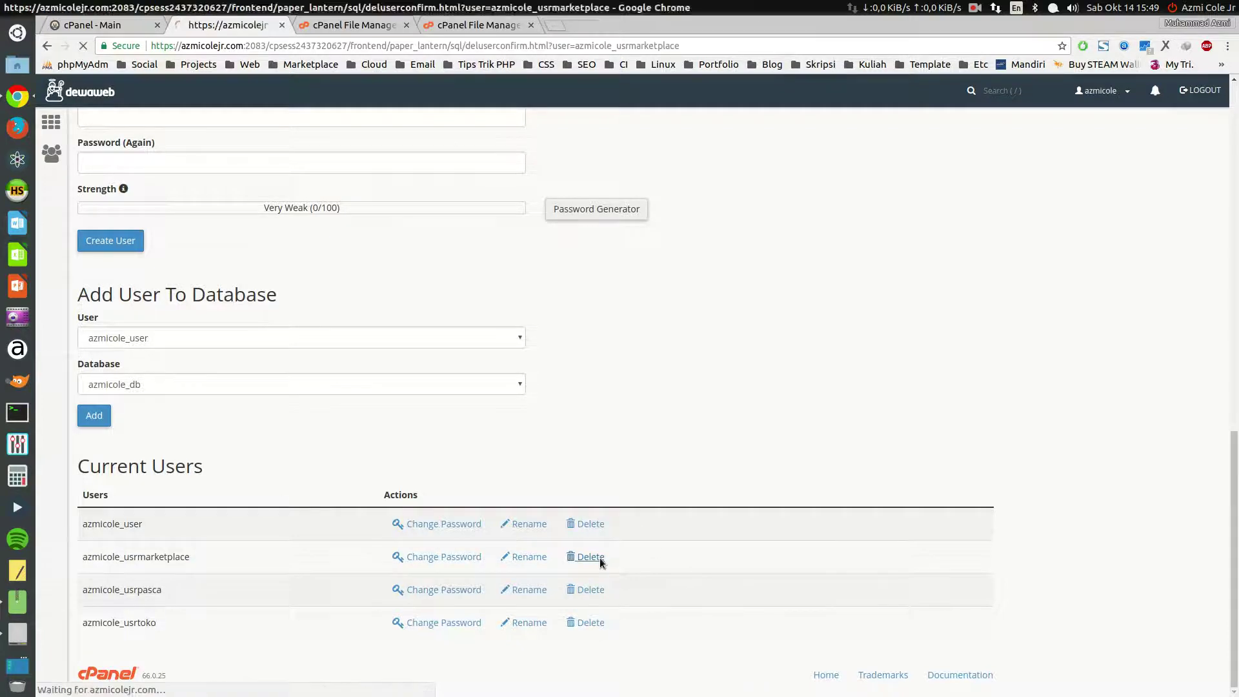
{"action": "left_click", "coordinate": [114, 222]}
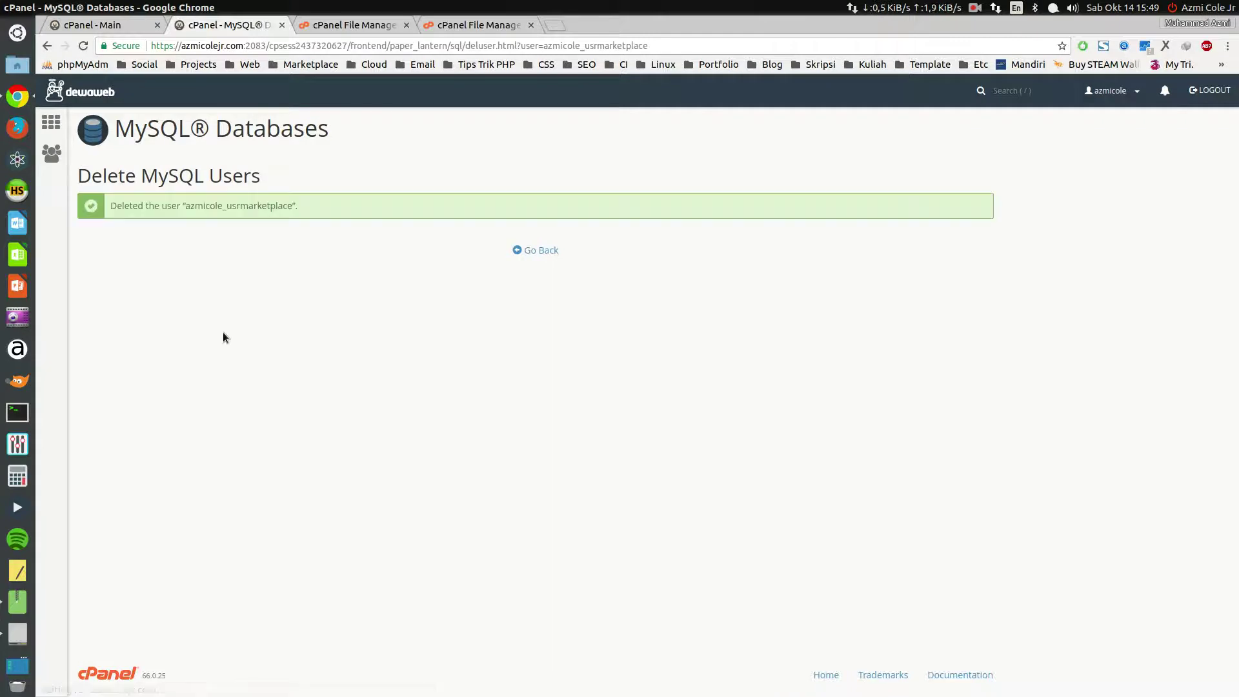
{"action": "left_click", "coordinate": [550, 251]}
{"action": "scroll", "coordinate": [344, 456], "scroll_direction": "down", "scroll_amount": 10}
{"action": "scroll", "coordinate": [352, 456], "scroll_direction": "down", "scroll_amount": 1}
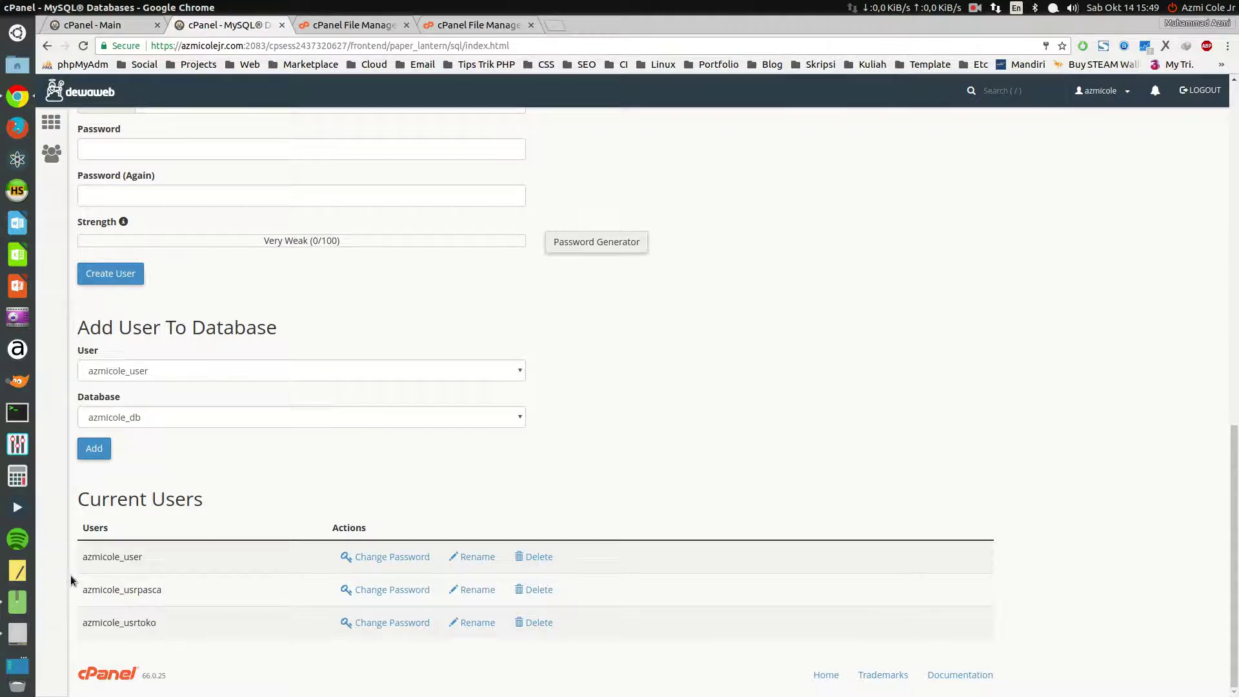
Set the new MySQL user's name to usrmarketplace, without repeating the account prefix
{"action": "scroll", "coordinate": [199, 487], "scroll_direction": "up", "scroll_amount": 4}
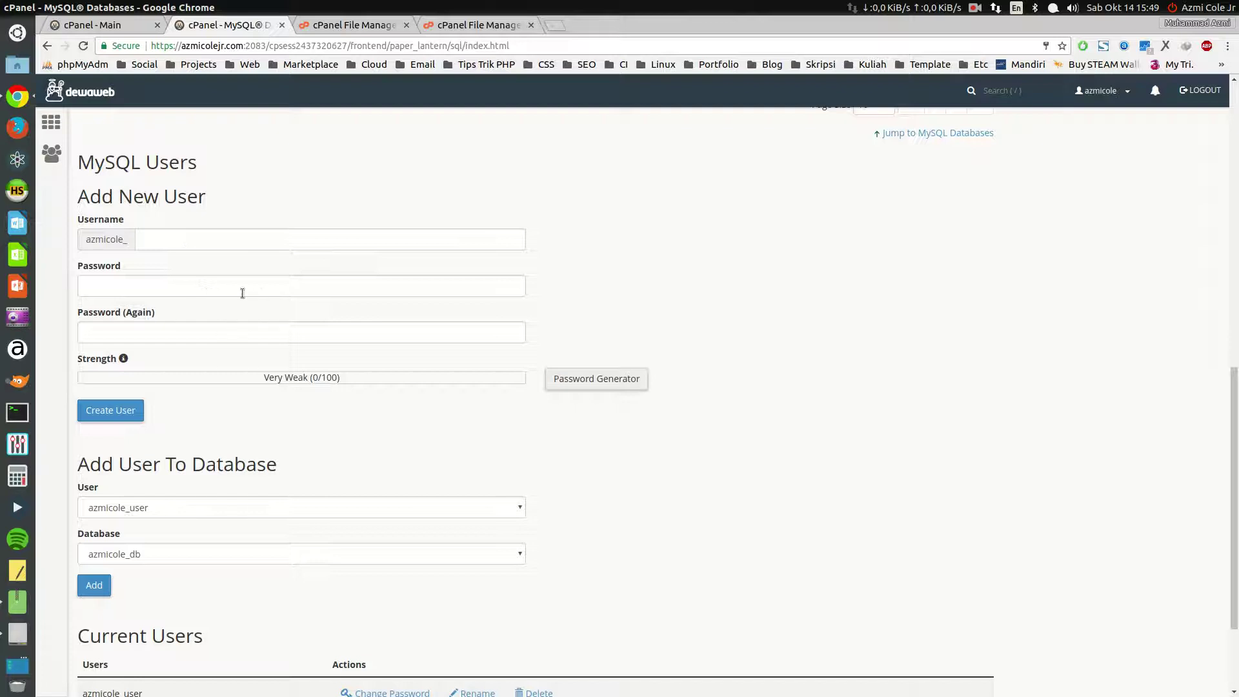
{"action": "left_click", "coordinate": [231, 237]}
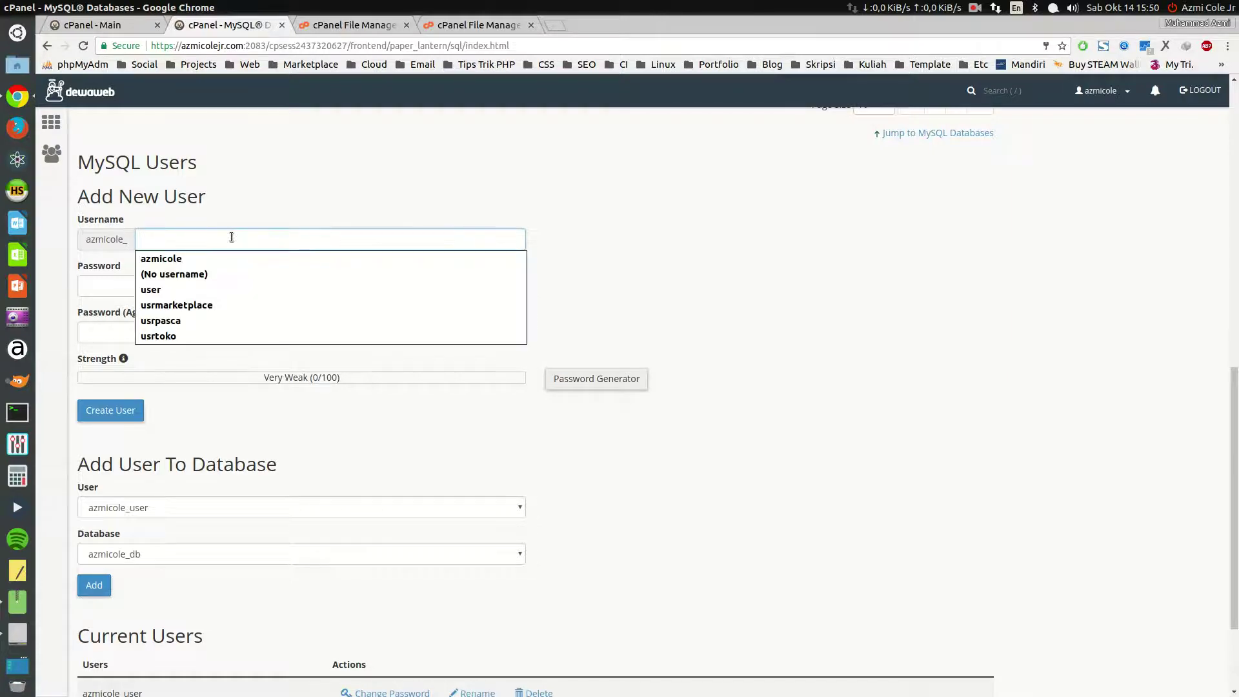
{"action": "key", "text": "ctrl+v"}
{"action": "left_click_drag", "start_coordinate": [184, 244], "coordinate": [120, 245]}
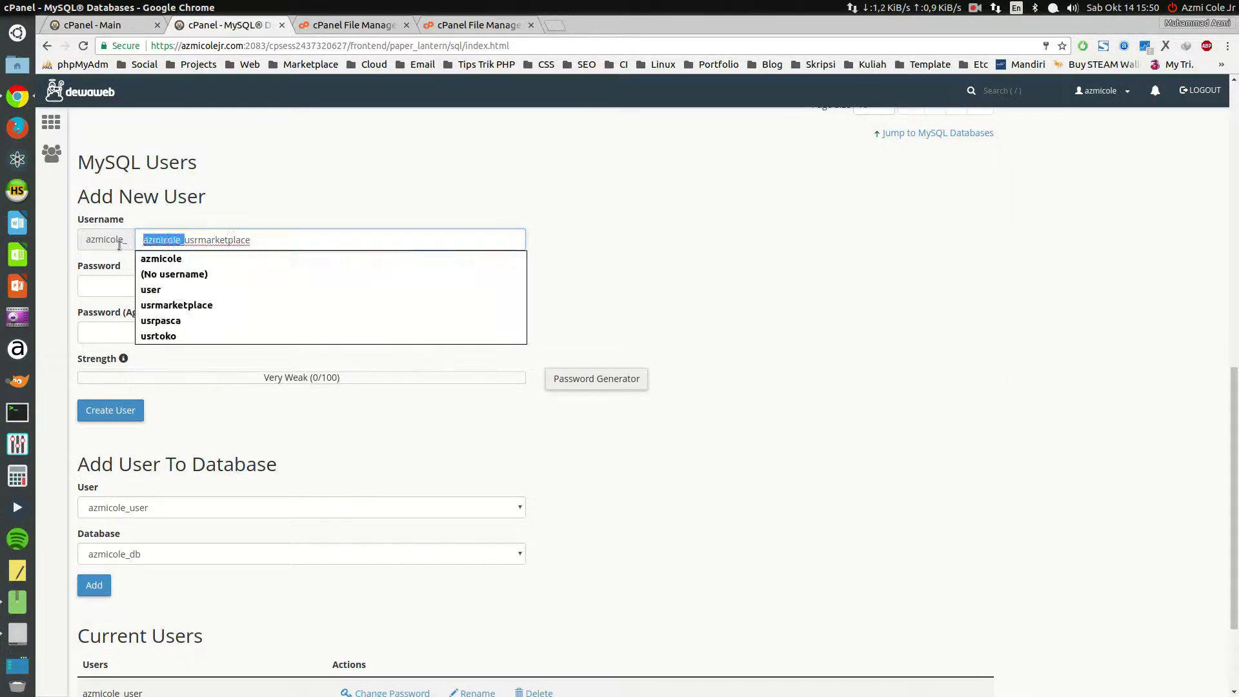
{"action": "key", "text": "BackSpace"}
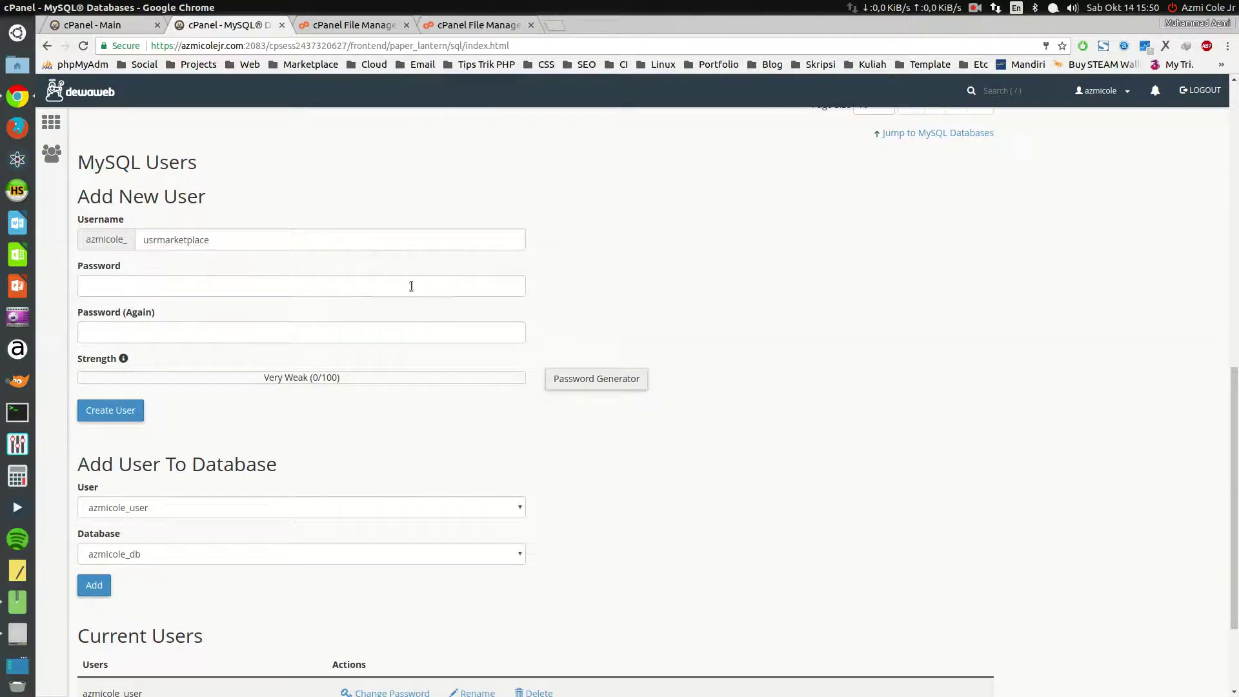
Enter the new user's password in both password fields and create the MySQL user
{"action": "left_click", "coordinate": [410, 285]}
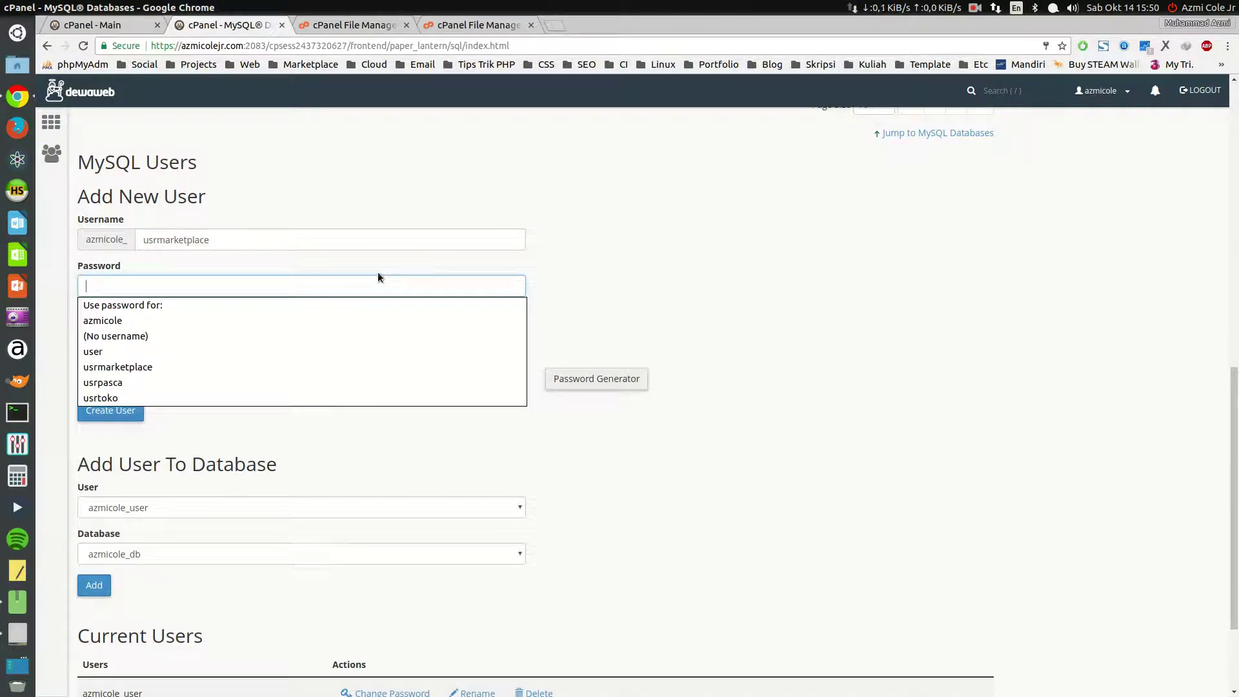
{"action": "type", "text": "*******"}
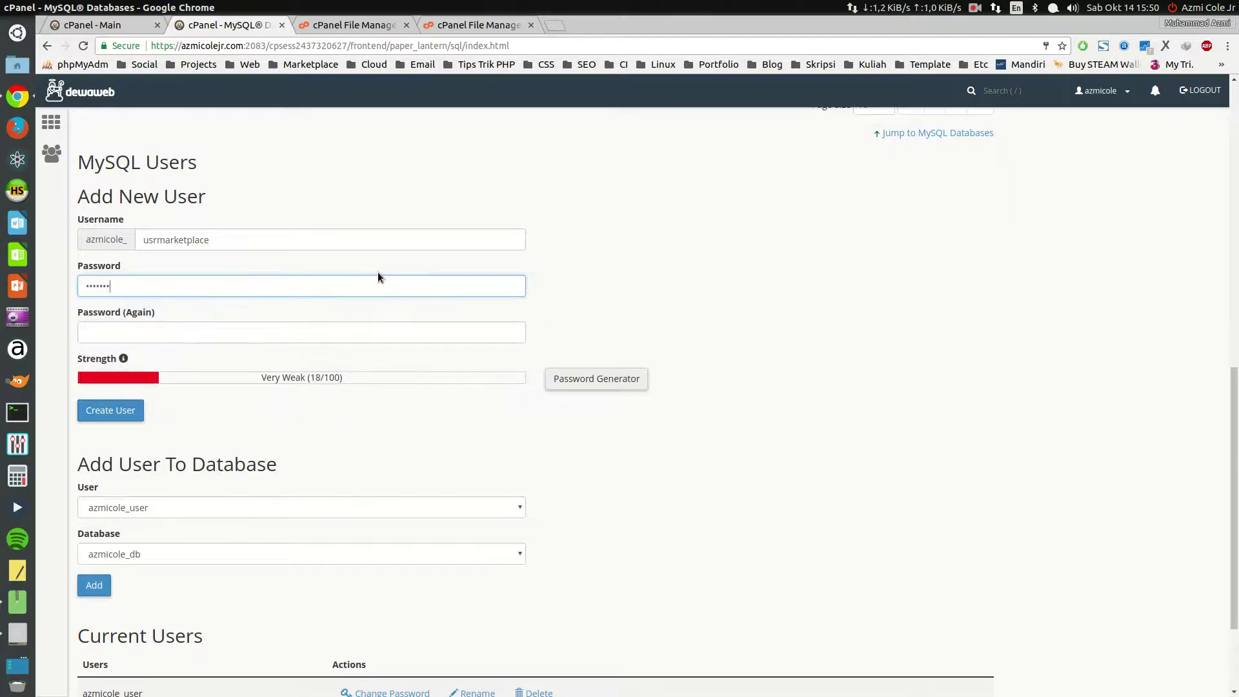
{"action": "type", "text": "**"}
{"action": "key", "text": "Tab"}
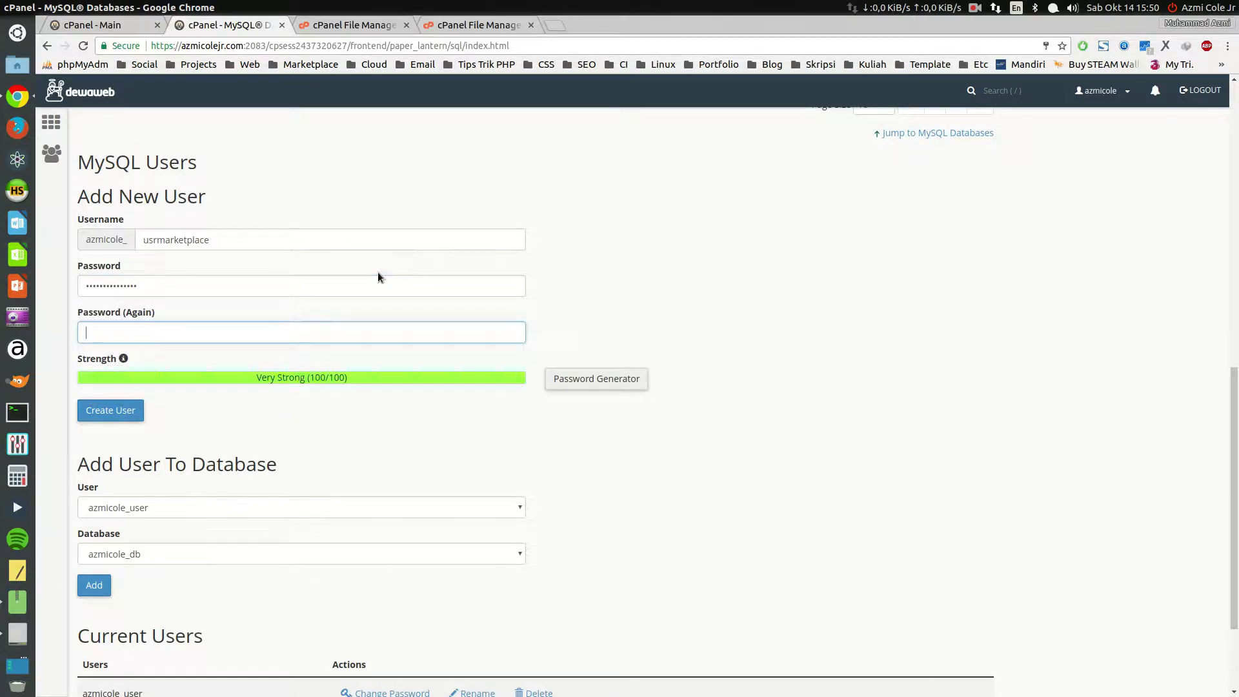
{"action": "type", "text": "*****"}
{"action": "key", "text": "ctrl+a"}
{"action": "type", "text": "*************"}
{"action": "left_click", "coordinate": [113, 413]}
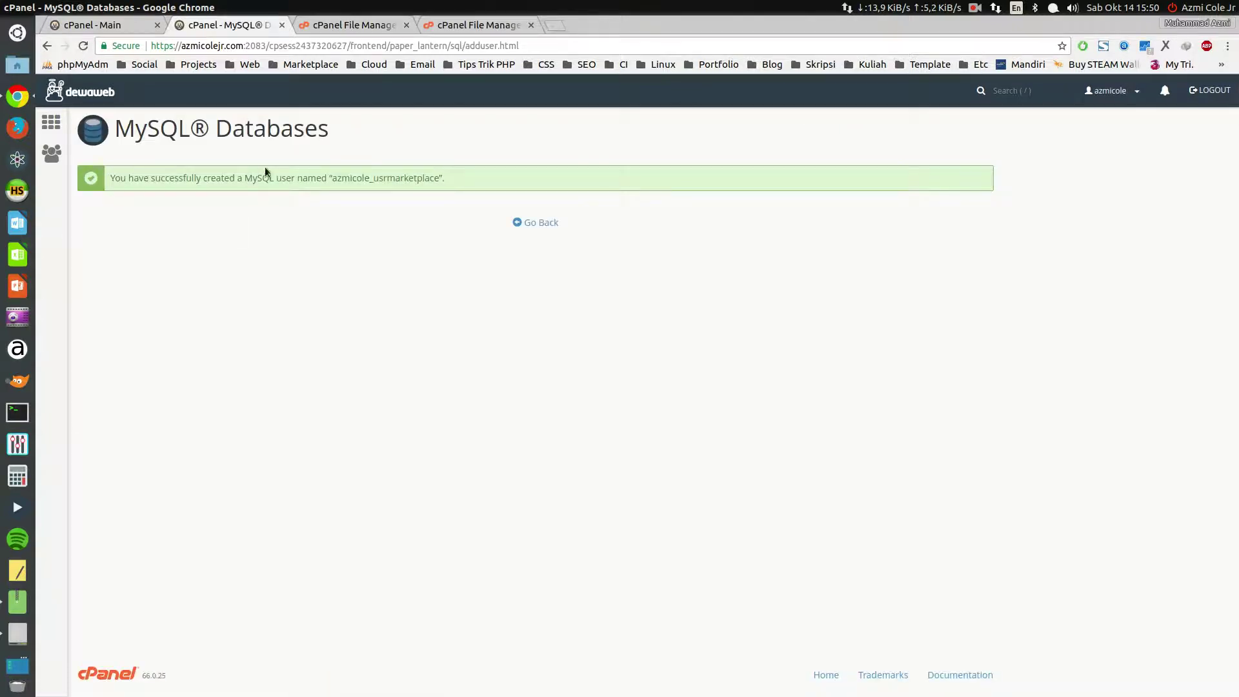
Add the usrmarketplace user to the marketplace database
{"action": "scroll", "coordinate": [257, 337], "scroll_direction": "down", "scroll_amount": 10}
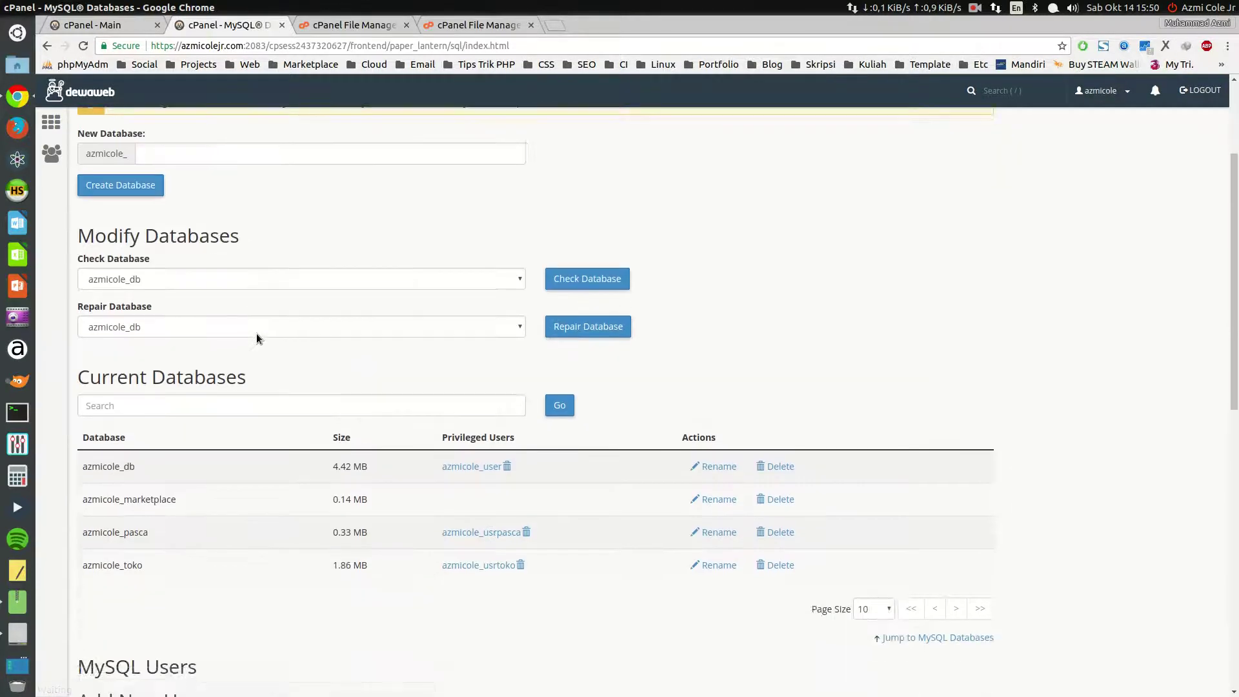
{"action": "scroll", "coordinate": [257, 333], "scroll_direction": "down", "scroll_amount": 5}
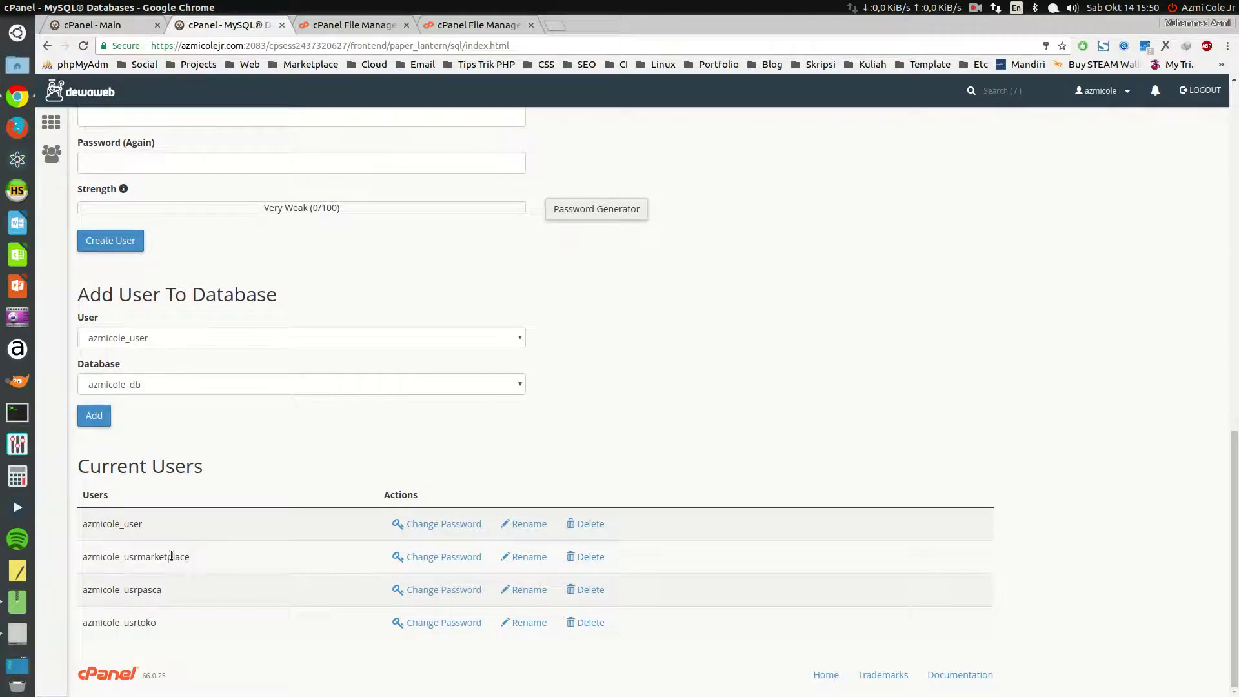
{"action": "left_click", "coordinate": [204, 337]}
{"action": "left_click", "coordinate": [213, 366]}
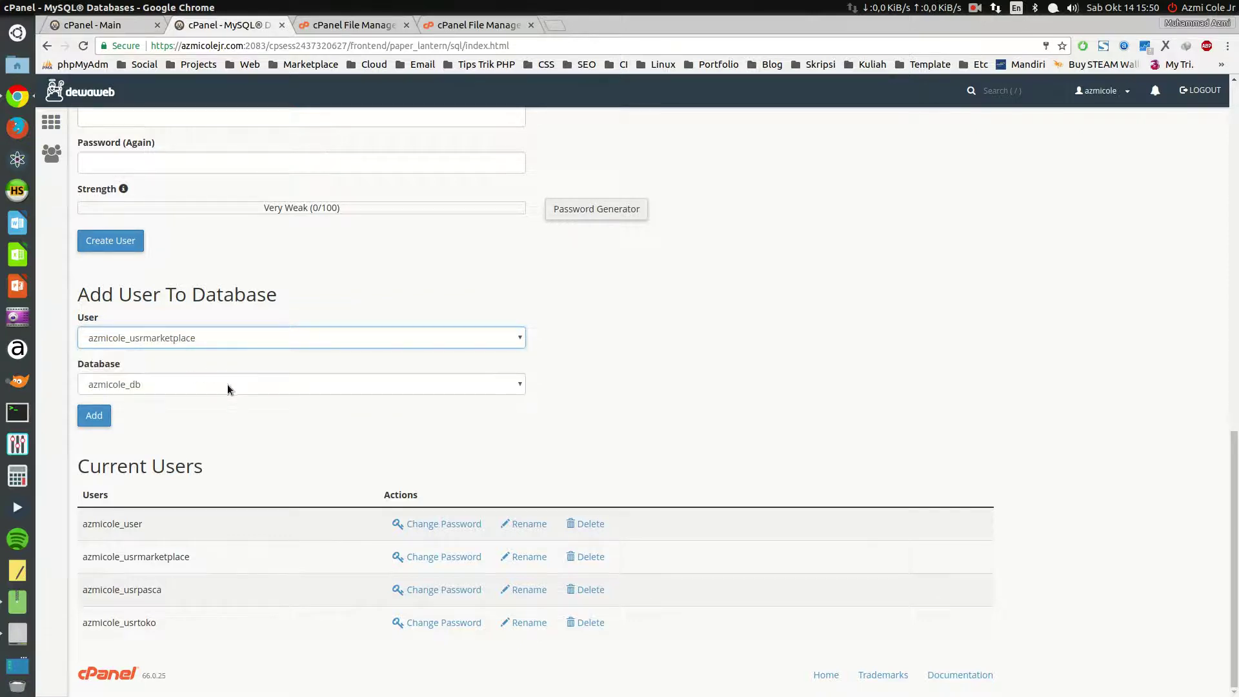
{"action": "left_click", "coordinate": [228, 385]}
{"action": "left_click", "coordinate": [186, 420]}
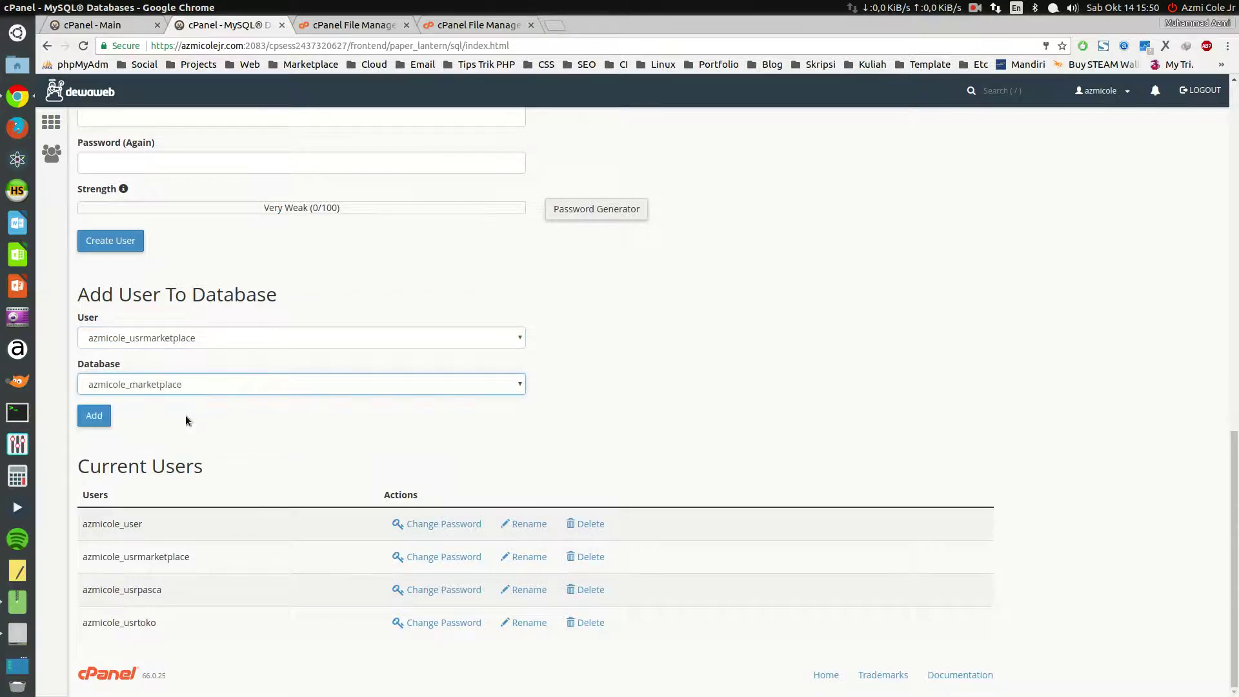
{"action": "left_click", "coordinate": [95, 417]}
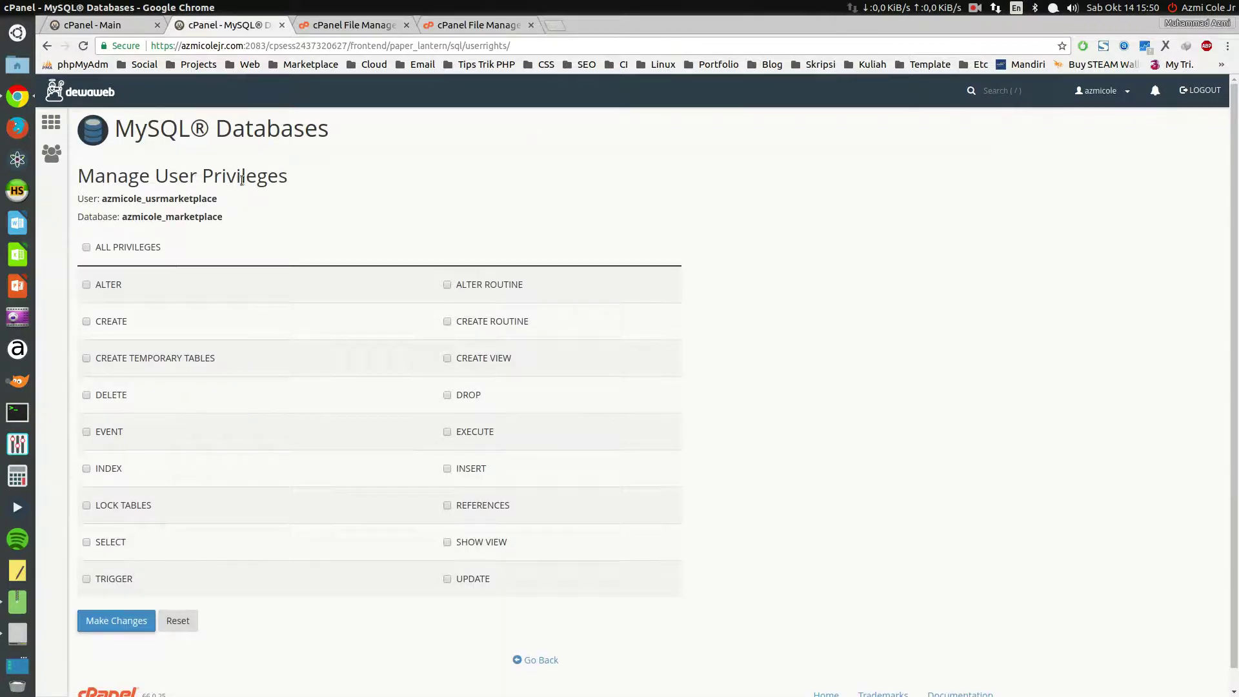
Grant the usrmarketplace user all privileges on the marketplace database, save, and return to the MySQL Databases page
{"action": "left_click", "coordinate": [107, 250]}
{"action": "left_click", "coordinate": [107, 619]}
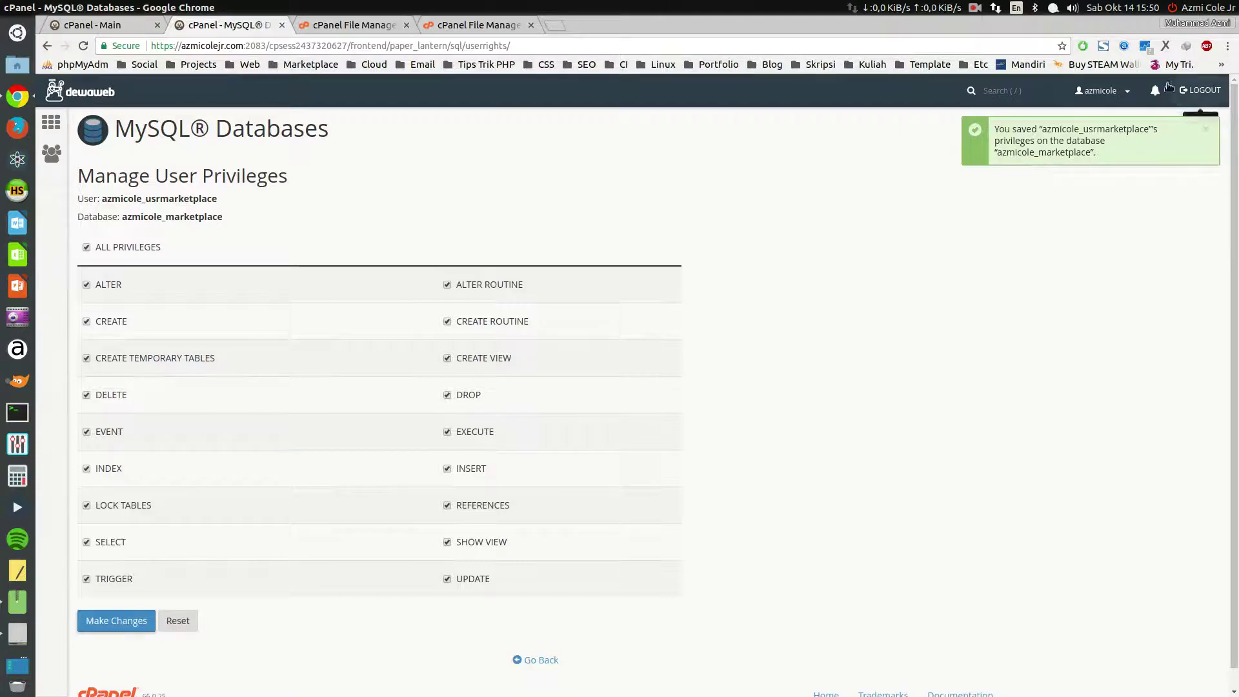
{"action": "left_click", "coordinate": [543, 660]}
Check the current users and the current databases list, and highlight the marketplace database's name
{"action": "scroll", "coordinate": [573, 584], "scroll_direction": "down", "scroll_amount": 15}
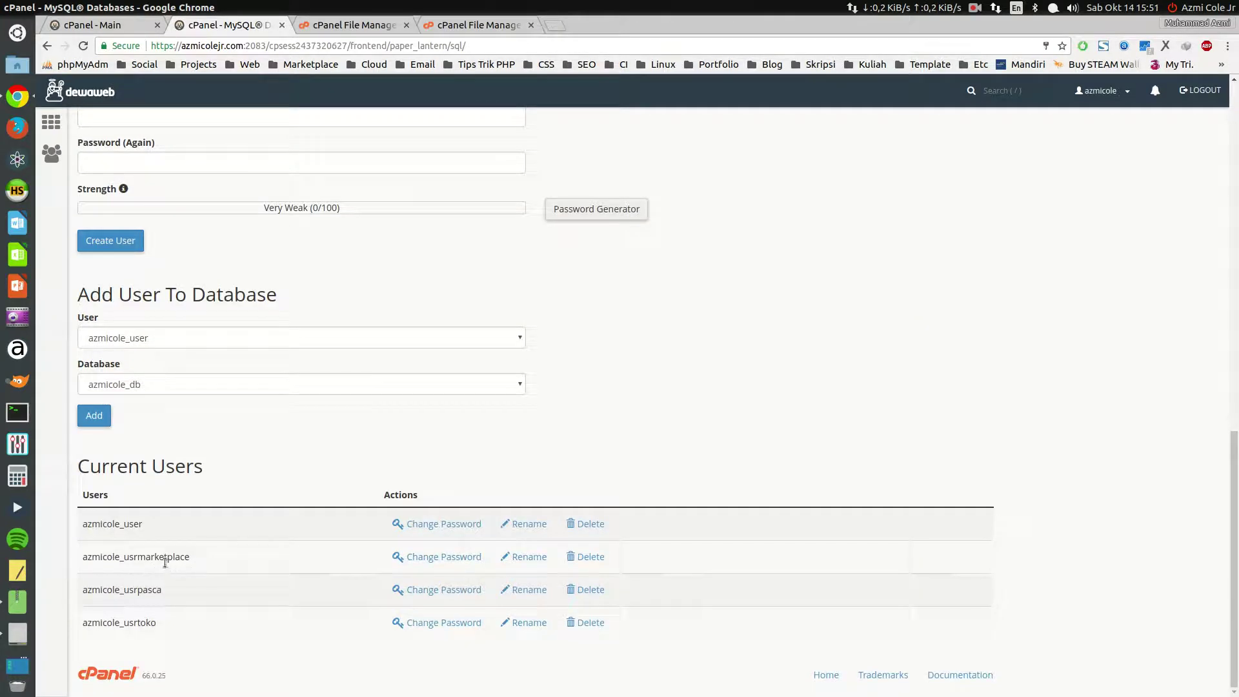
{"action": "scroll", "coordinate": [153, 563], "scroll_direction": "up", "scroll_amount": 6}
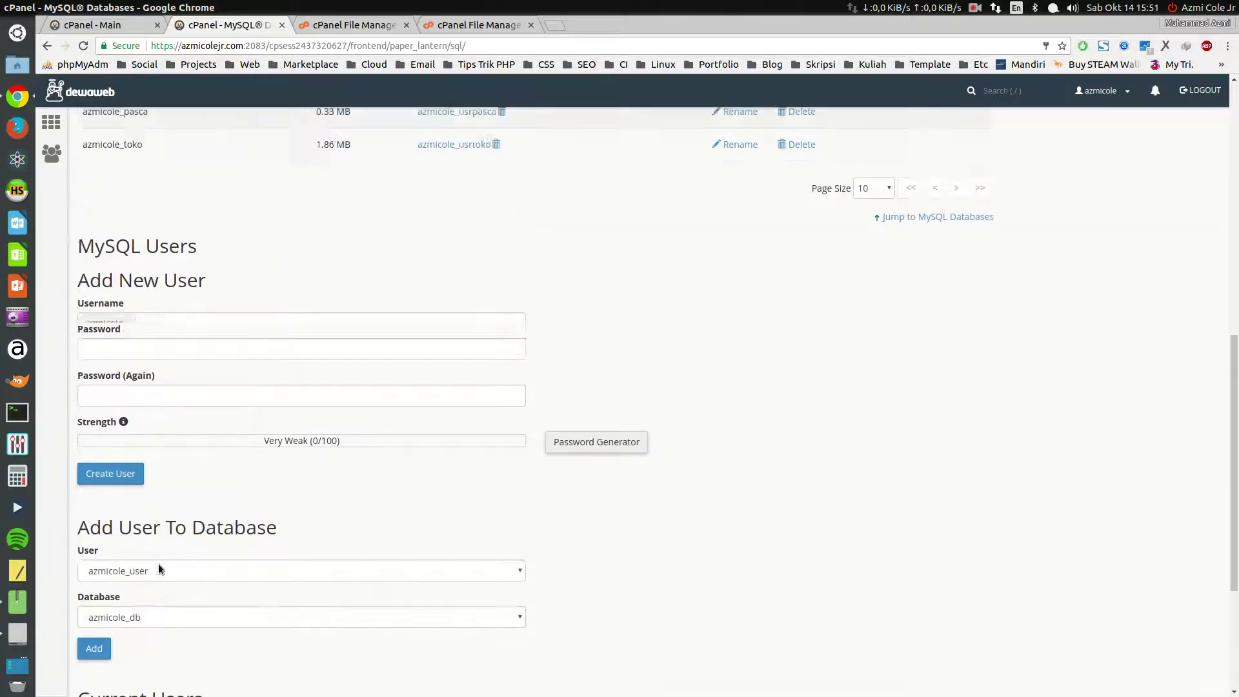
{"action": "scroll", "coordinate": [329, 484], "scroll_direction": "up", "scroll_amount": 3}
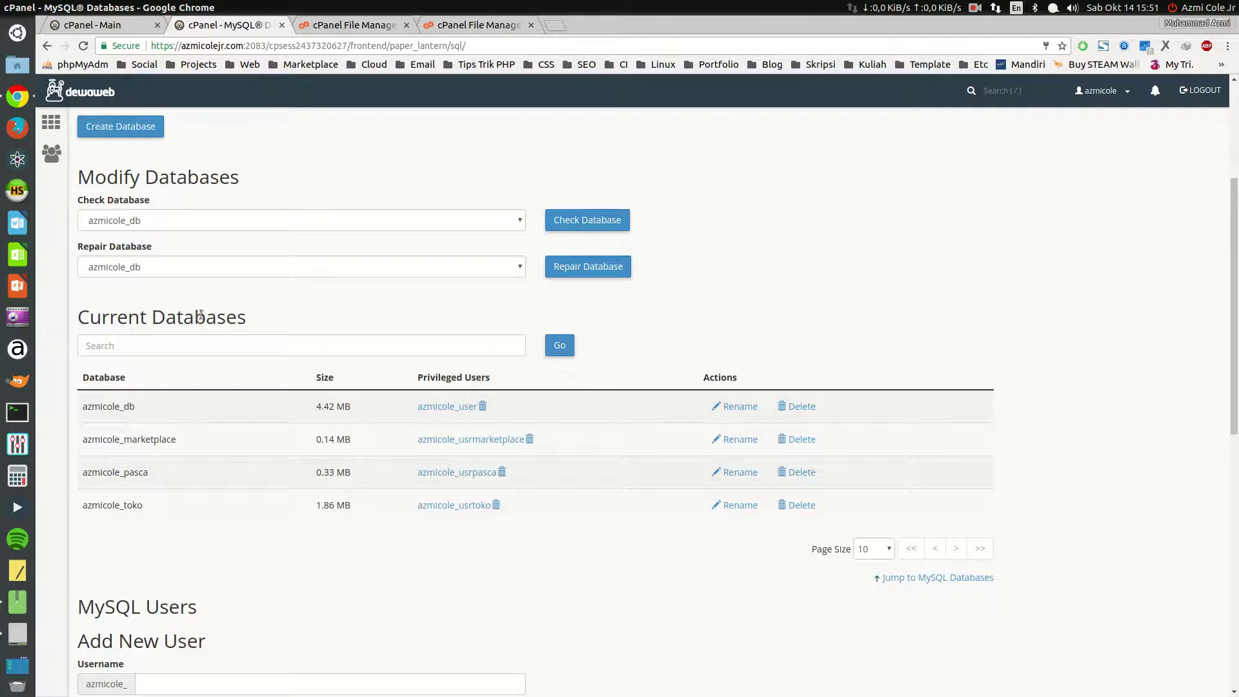
{"action": "scroll", "coordinate": [148, 444], "scroll_direction": "up", "scroll_amount": 1}
{"action": "double_click", "coordinate": [160, 440]}
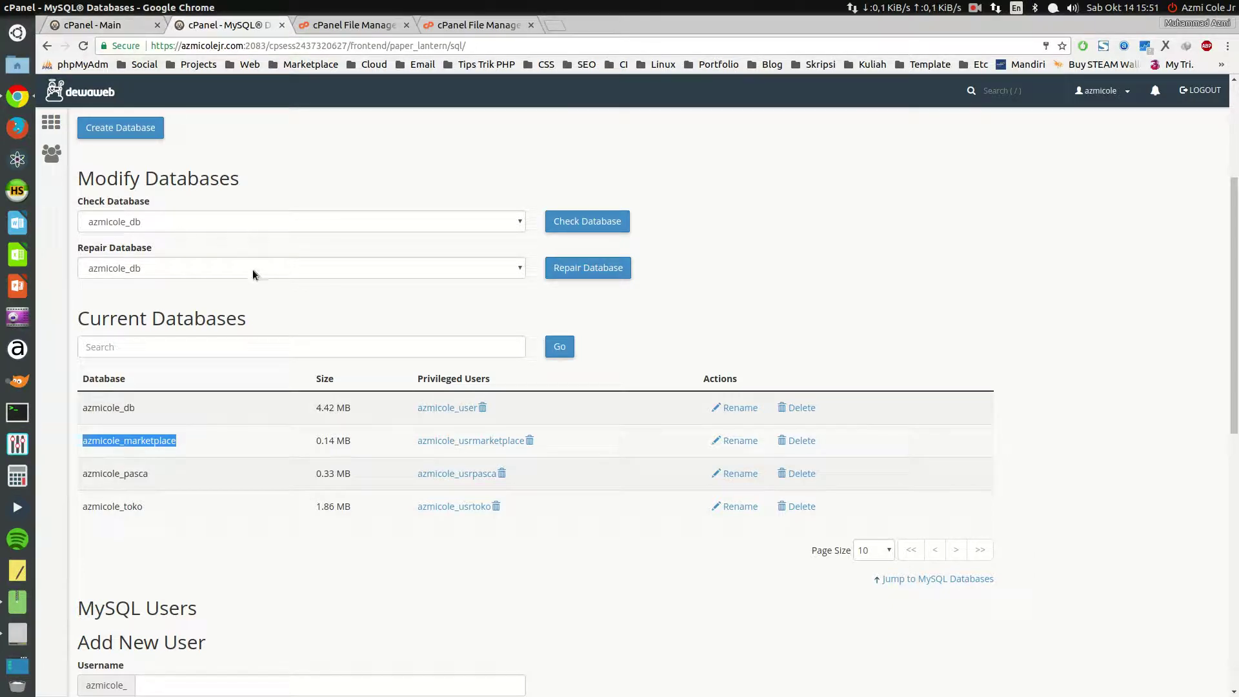
Open phpMyAdmin from the cPanel main page, select the marketplace database, and go to its import page
{"action": "left_click", "coordinate": [97, 25]}
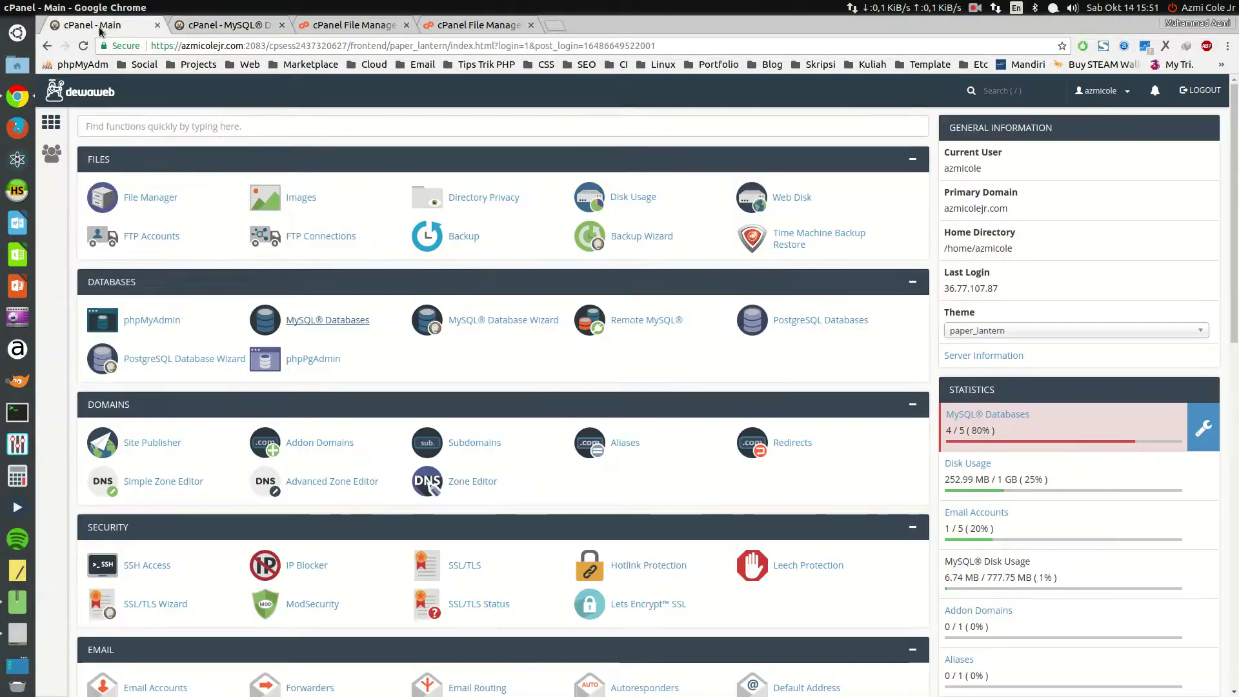
{"action": "left_click", "coordinate": [153, 323]}
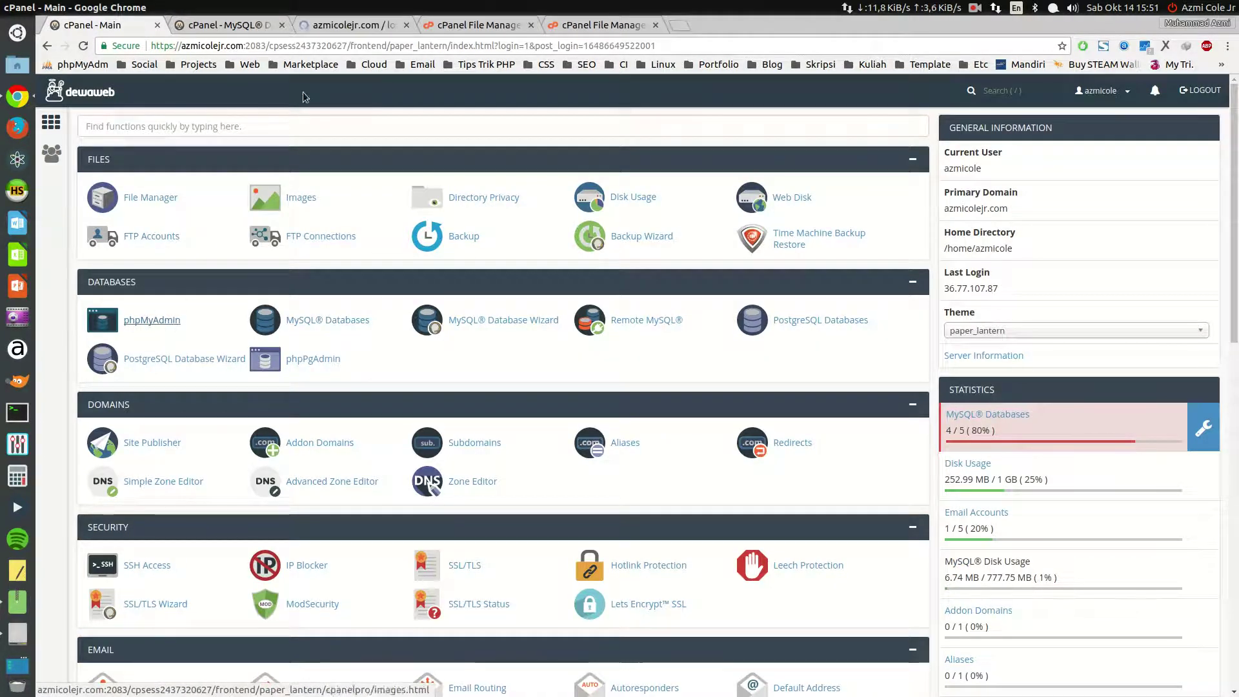
{"action": "left_click", "coordinate": [349, 24]}
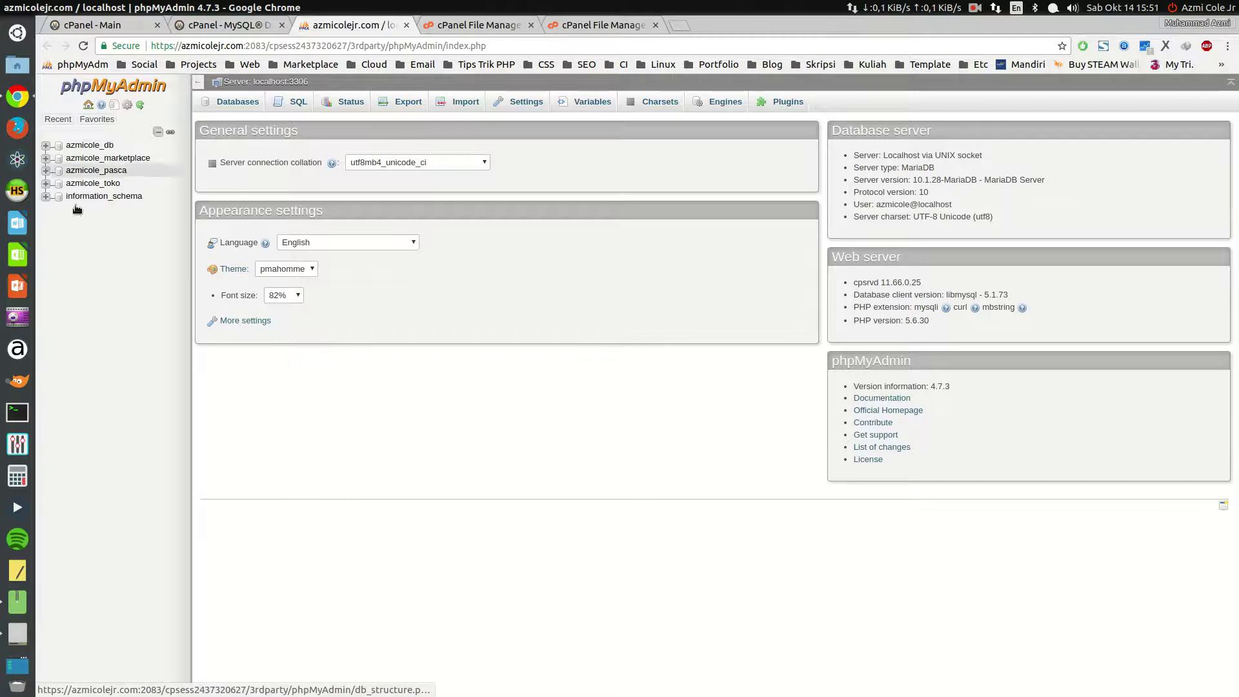
{"action": "left_click", "coordinate": [116, 160]}
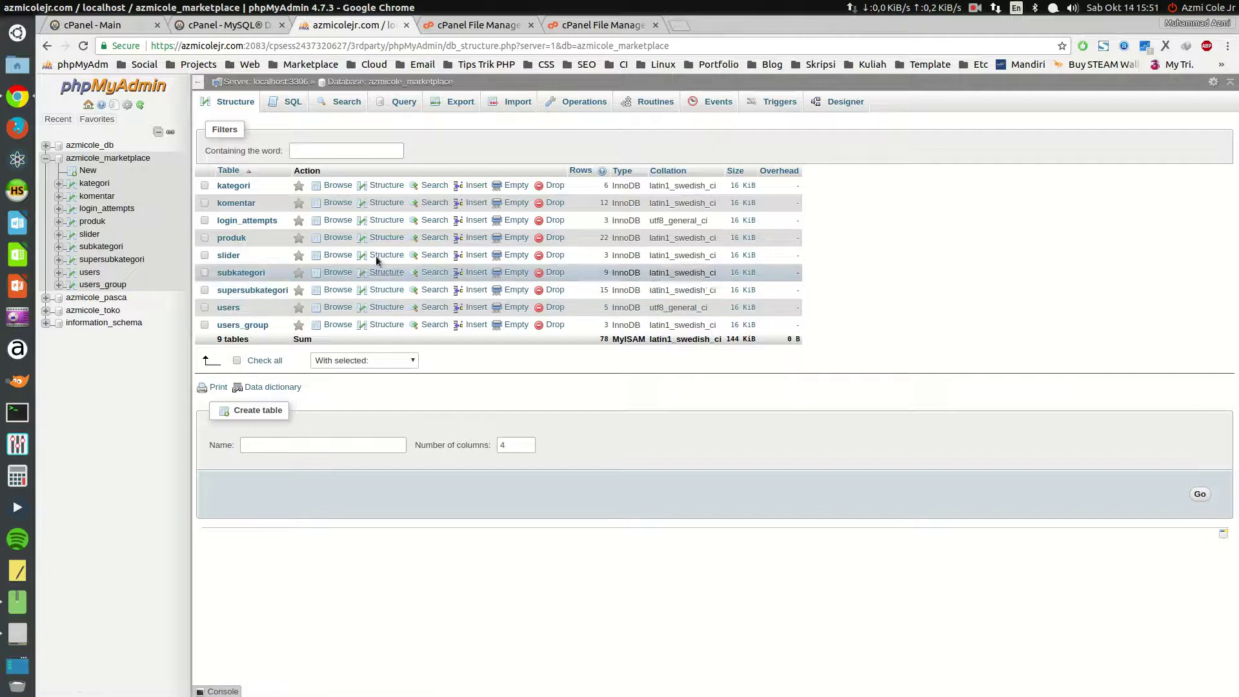
{"action": "left_click", "coordinate": [517, 103]}
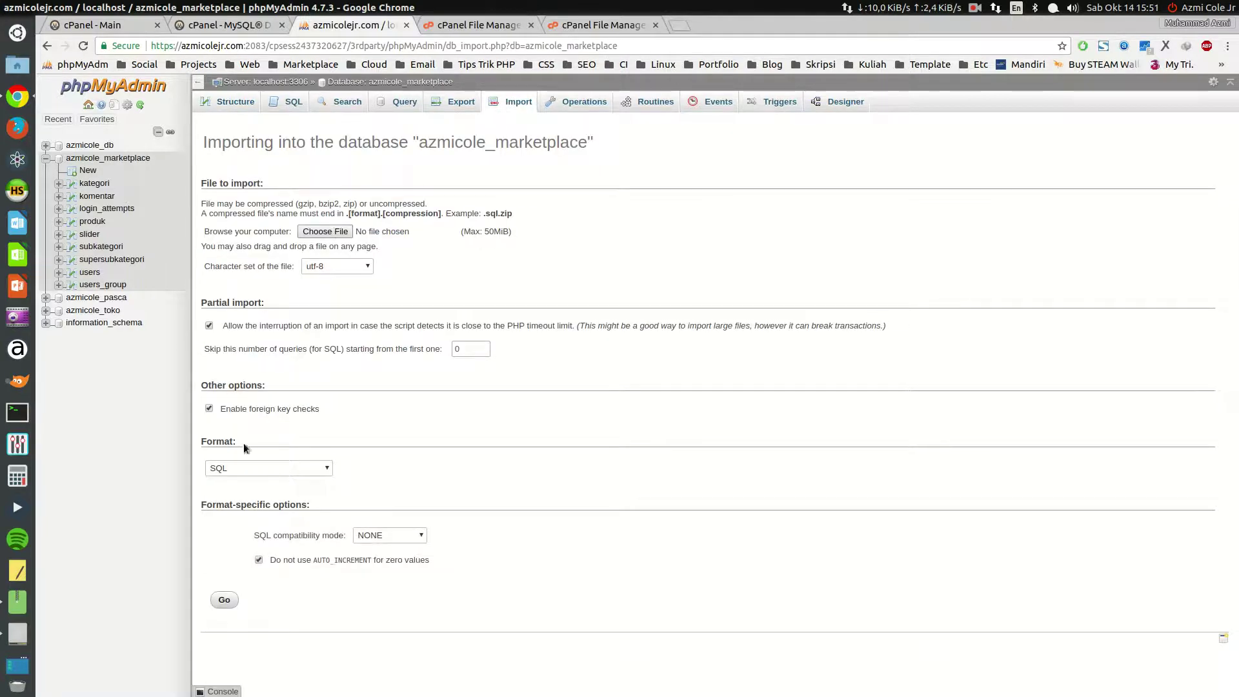
Locate marketplace.sql inside the local marketplace.zip archive, close the archive, and return to the marketplace database's table list in phpMyAdmin
{"action": "left_click", "coordinate": [16, 634]}
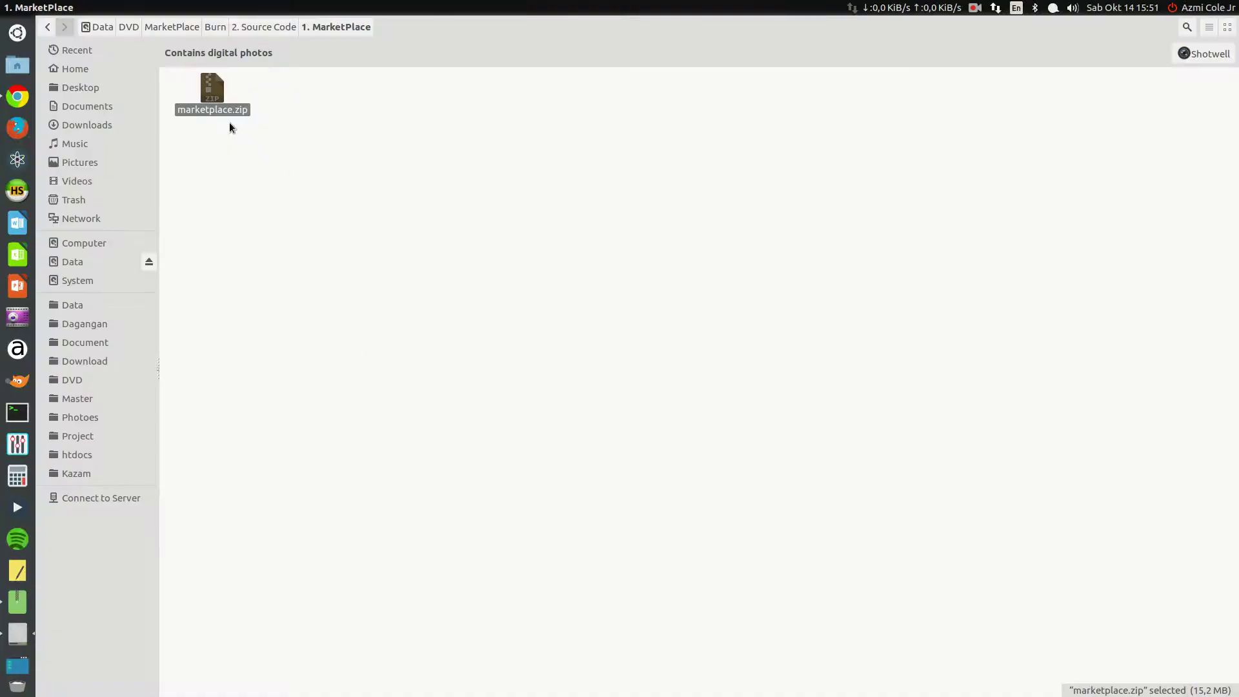
{"action": "double_click", "coordinate": [209, 96]}
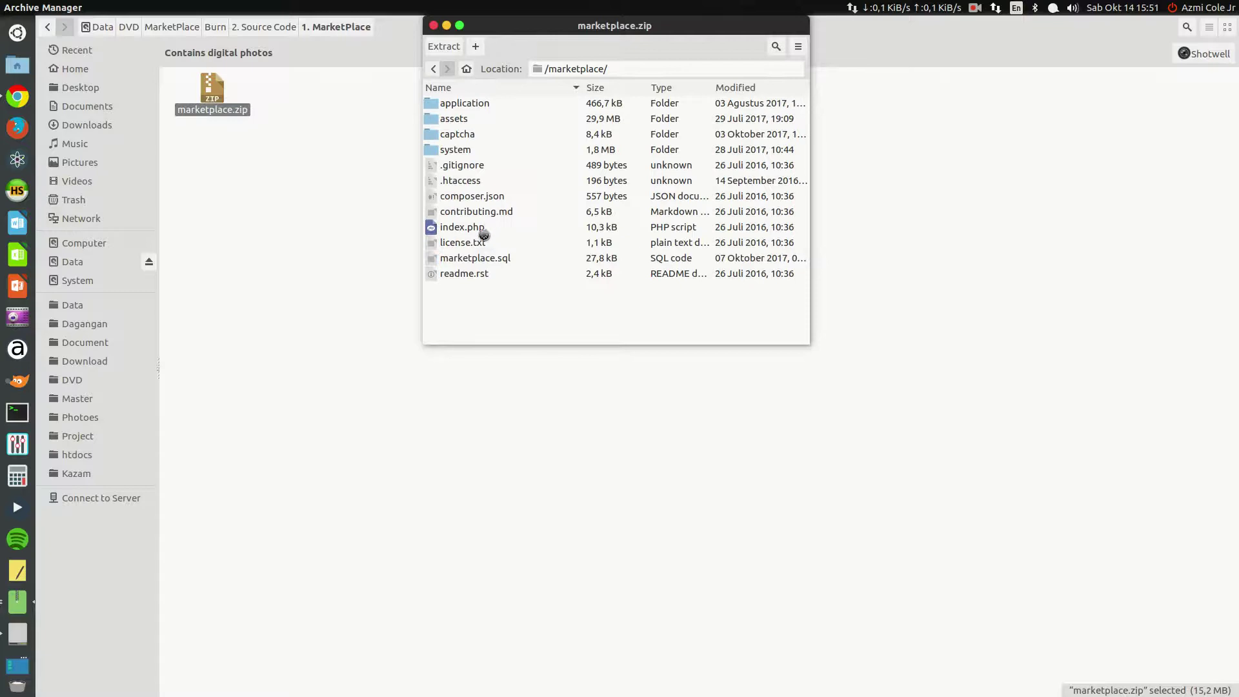
{"action": "left_click", "coordinate": [485, 257]}
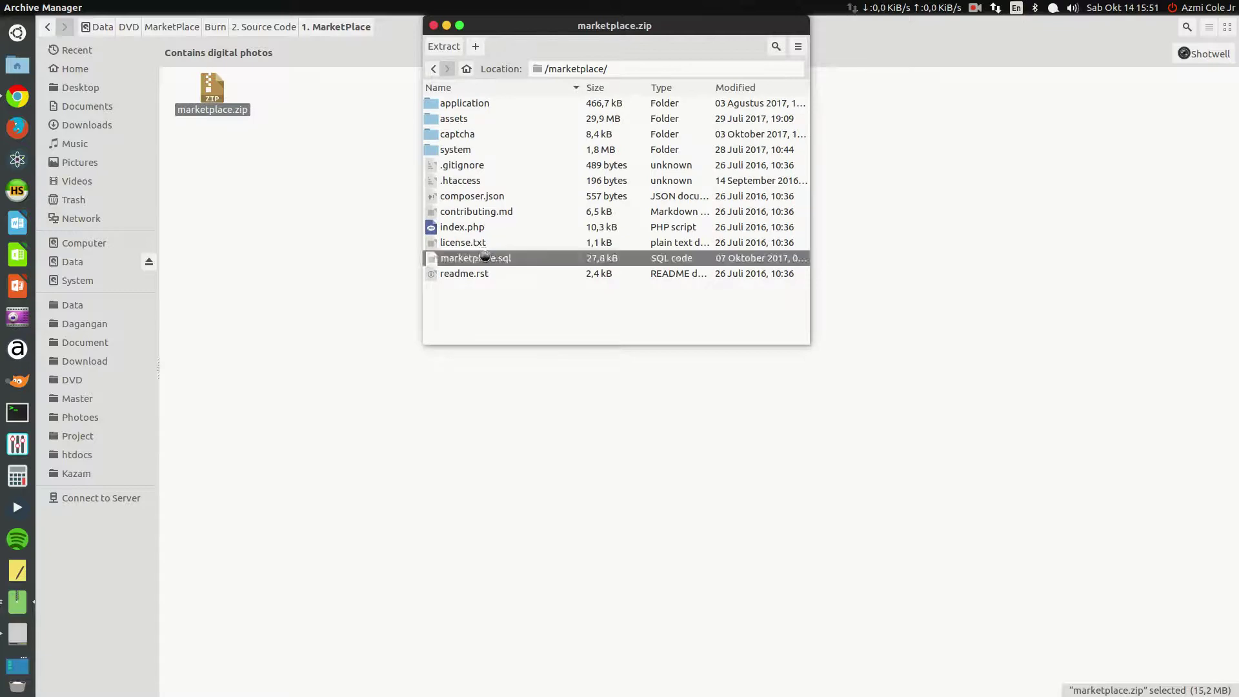
{"action": "left_click", "coordinate": [433, 26]}
{"action": "key", "text": "alt+Tab"}
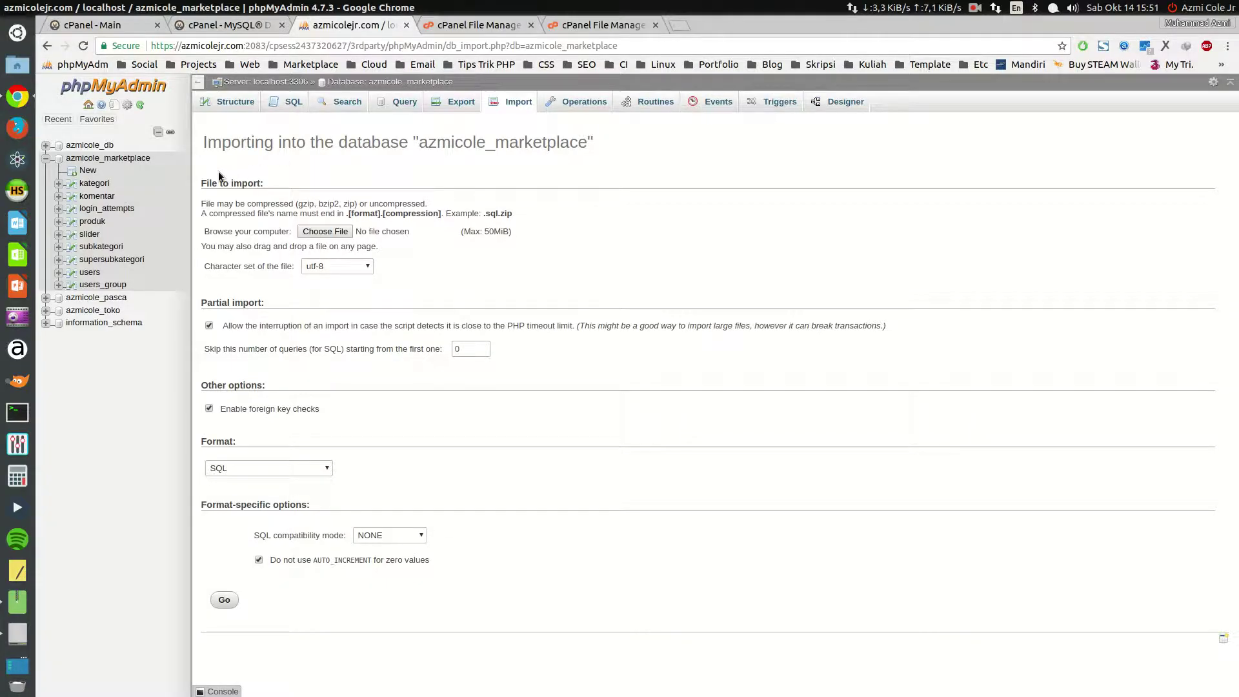
{"action": "left_click", "coordinate": [128, 162]}
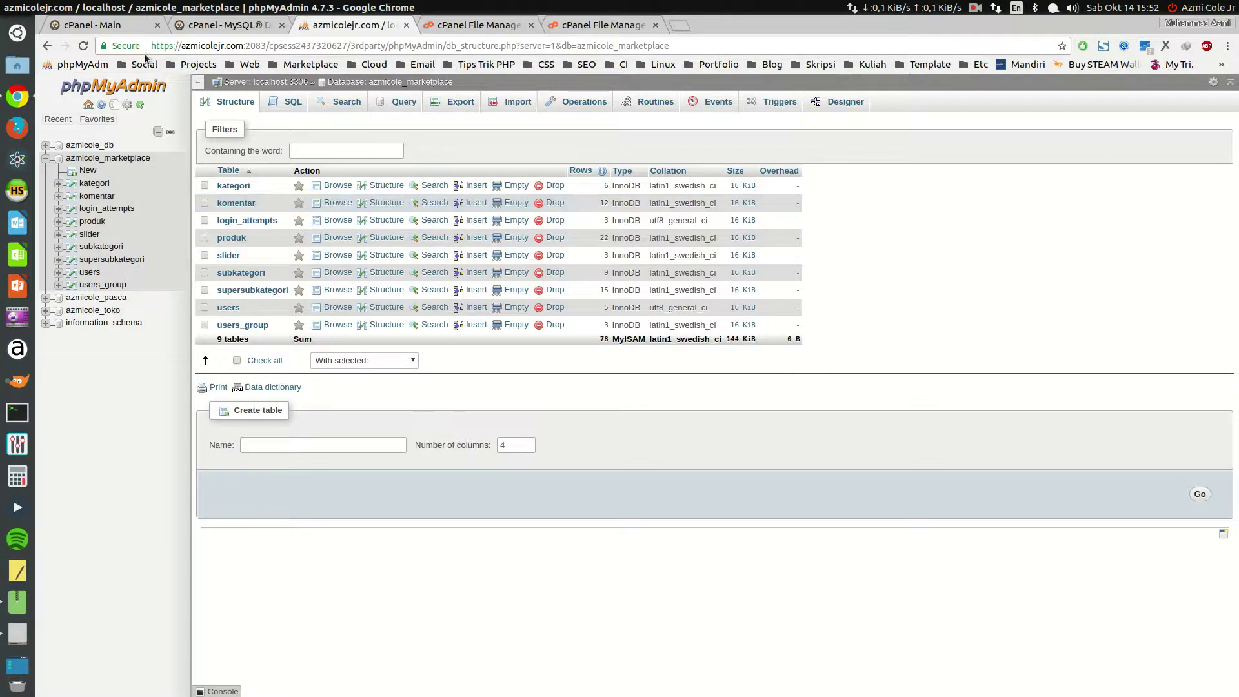
Open the marketplace project from the htdocs folder in Atom and bring up its application/config folder
{"action": "left_click", "coordinate": [116, 29]}
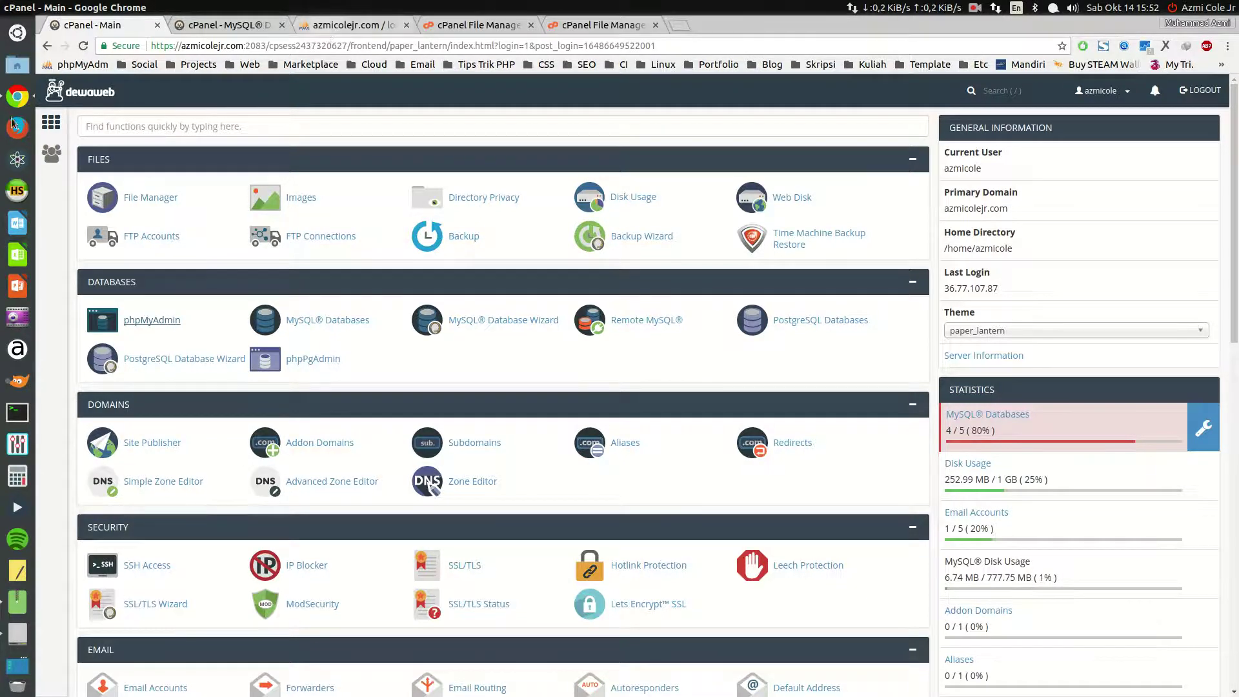
{"action": "left_click", "coordinate": [18, 65]}
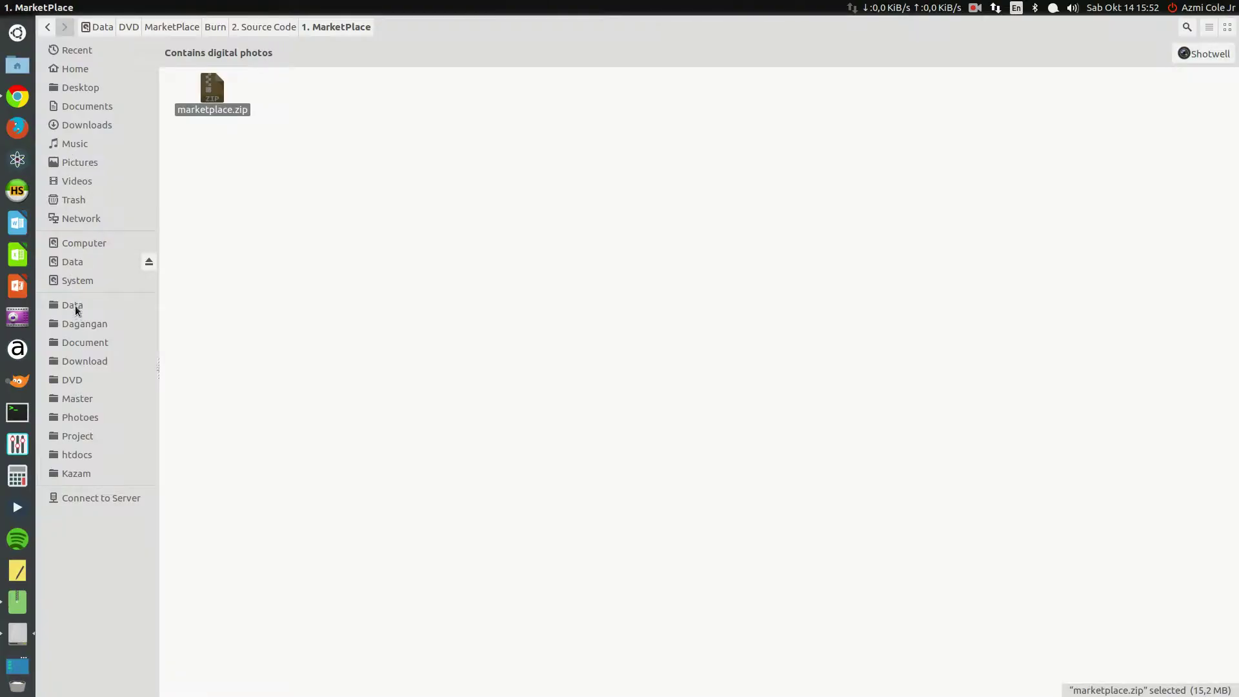
{"action": "left_click", "coordinate": [76, 457]}
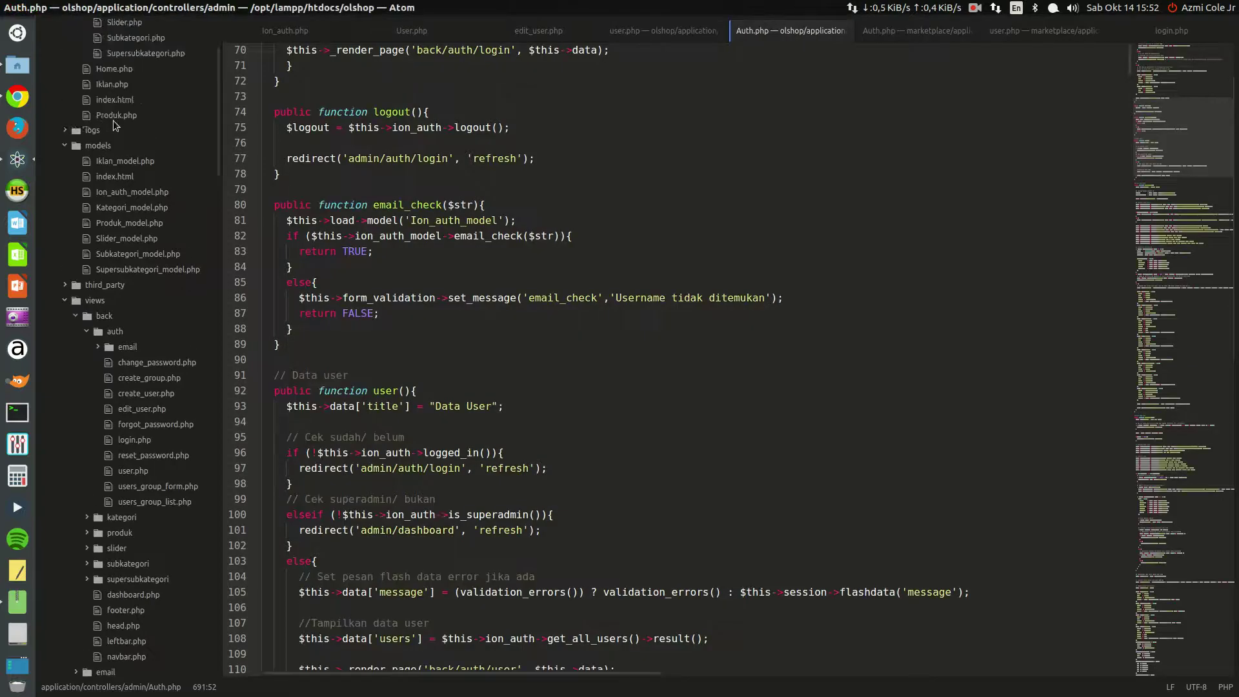
{"action": "scroll", "coordinate": [113, 125], "scroll_direction": "up", "scroll_amount": 5}
{"action": "left_click", "coordinate": [90, 83]}
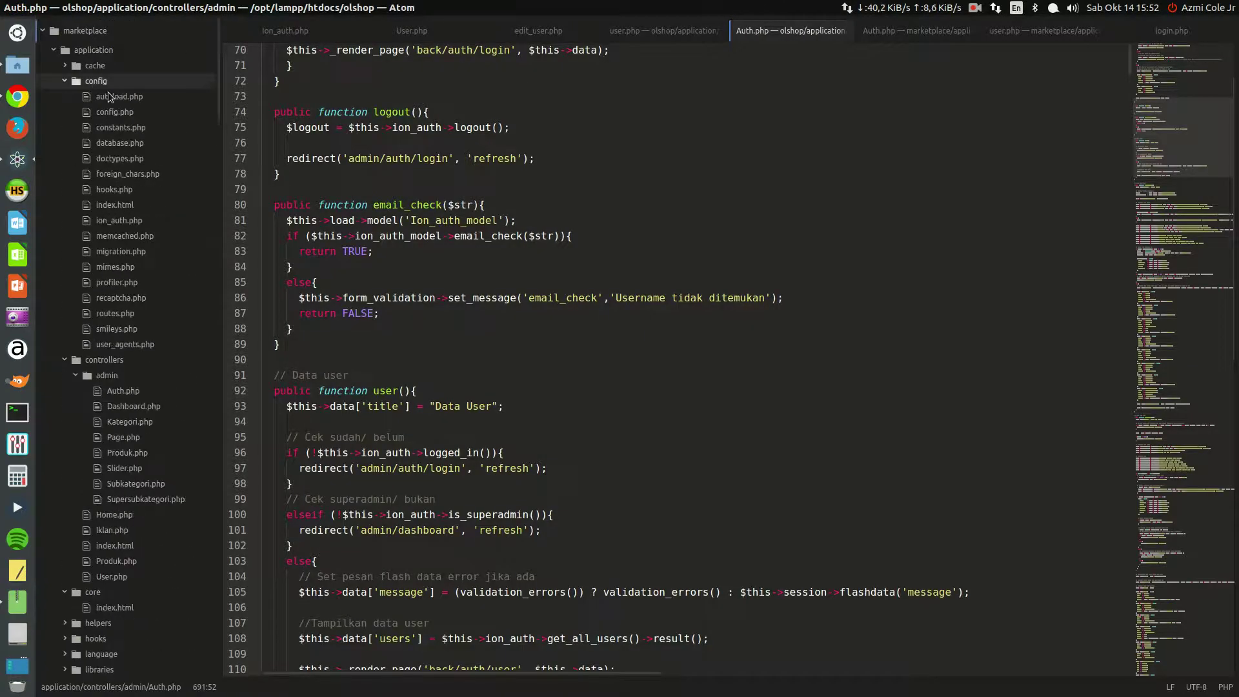
Close all files currently open in the Atom editor
{"action": "middle_click", "coordinate": [423, 39]}
{"action": "middle_click", "coordinate": [424, 36]}
{"action": "middle_click", "coordinate": [424, 36]}
{"action": "middle_click", "coordinate": [424, 36]}
{"action": "middle_click", "coordinate": [423, 36]}
{"action": "middle_click", "coordinate": [423, 36]}
{"action": "middle_click", "coordinate": [423, 36]}
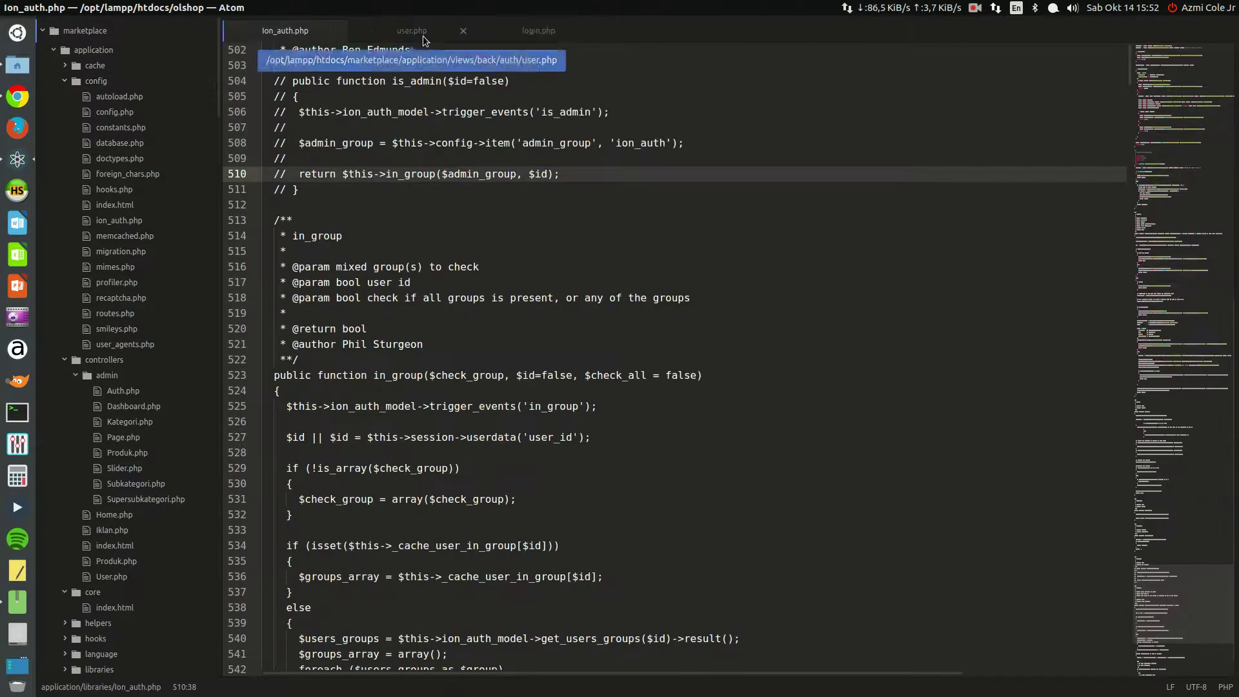
{"action": "middle_click", "coordinate": [370, 33]}
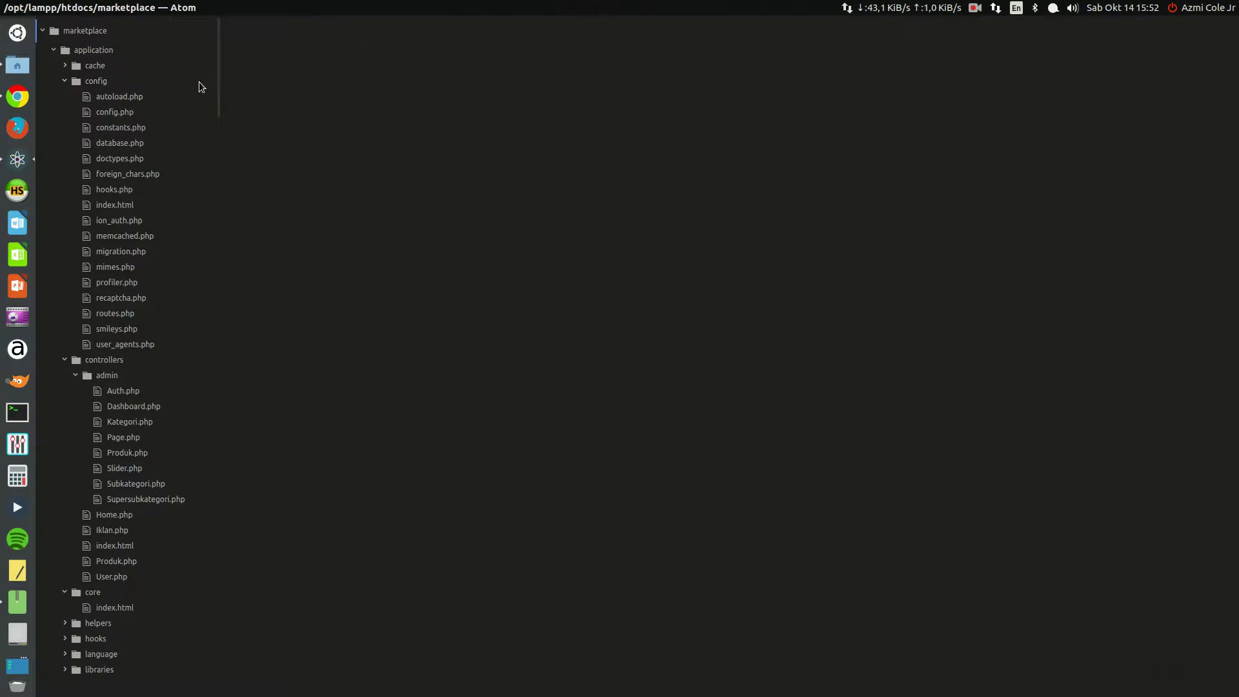
Open config.php to highlight its base_url value, and database.php to highlight the username, password and database settings
{"action": "left_click", "coordinate": [122, 114]}
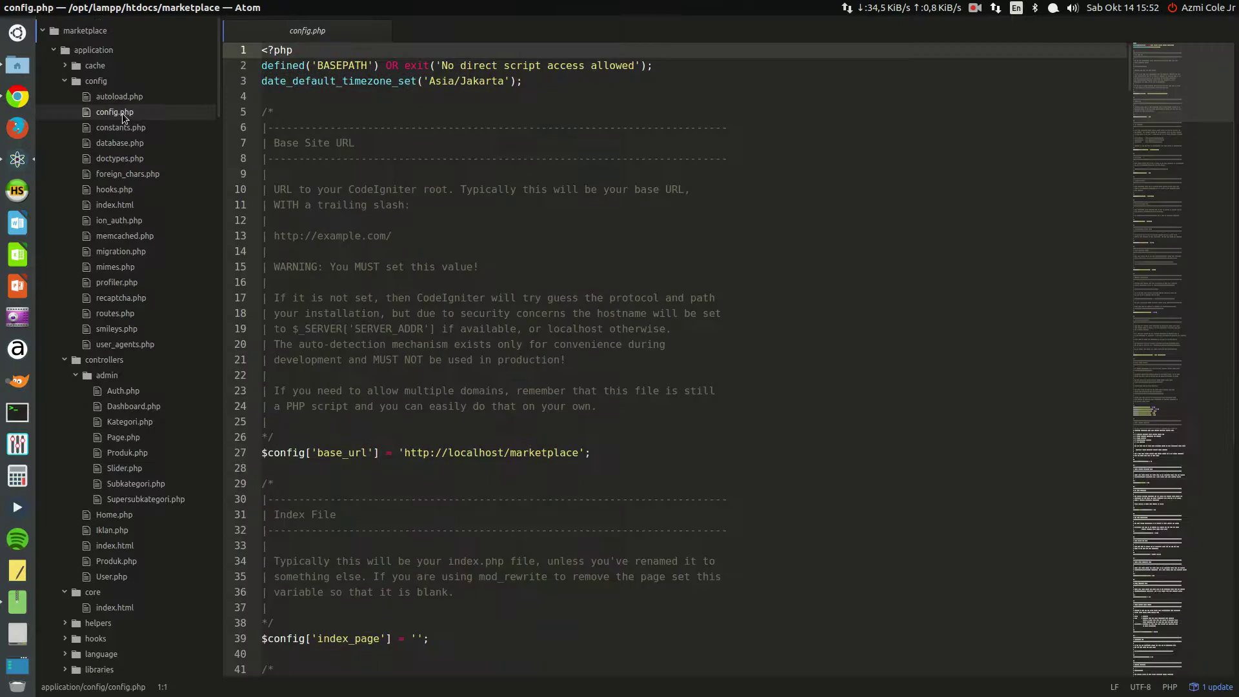
{"action": "left_click_drag", "start_coordinate": [407, 452], "coordinate": [579, 455]}
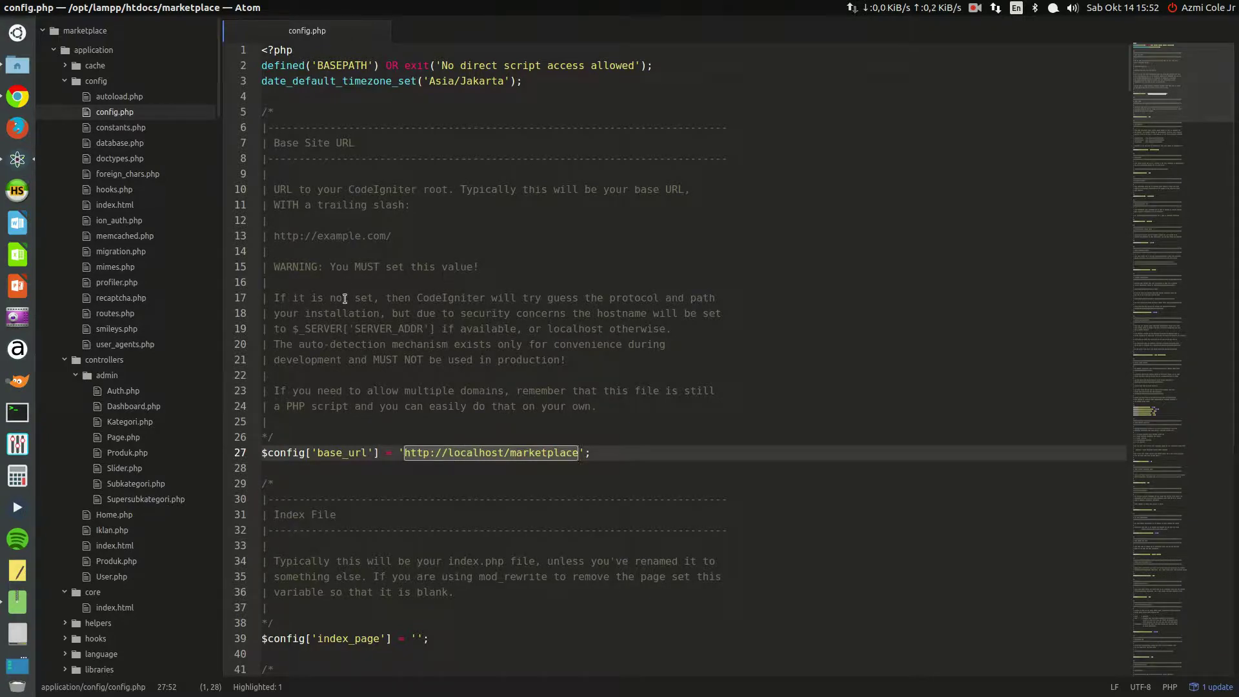
{"action": "left_click", "coordinate": [129, 145]}
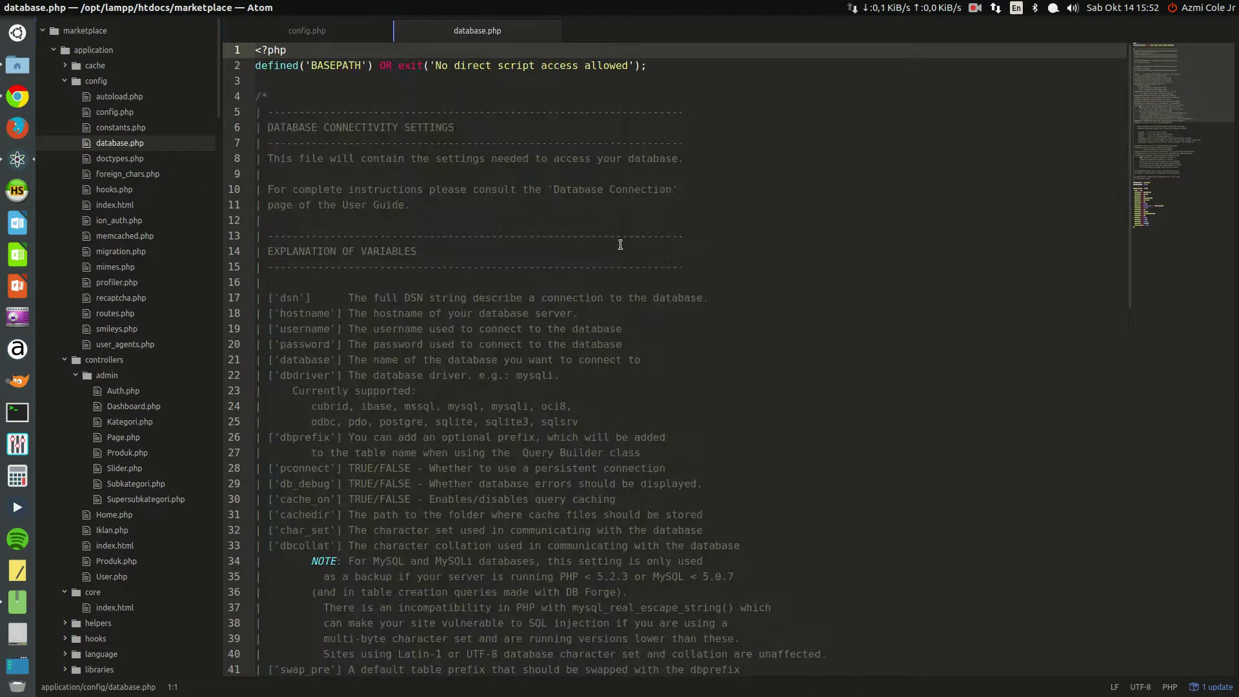
{"action": "scroll", "coordinate": [620, 245], "scroll_direction": "down", "scroll_amount": 18}
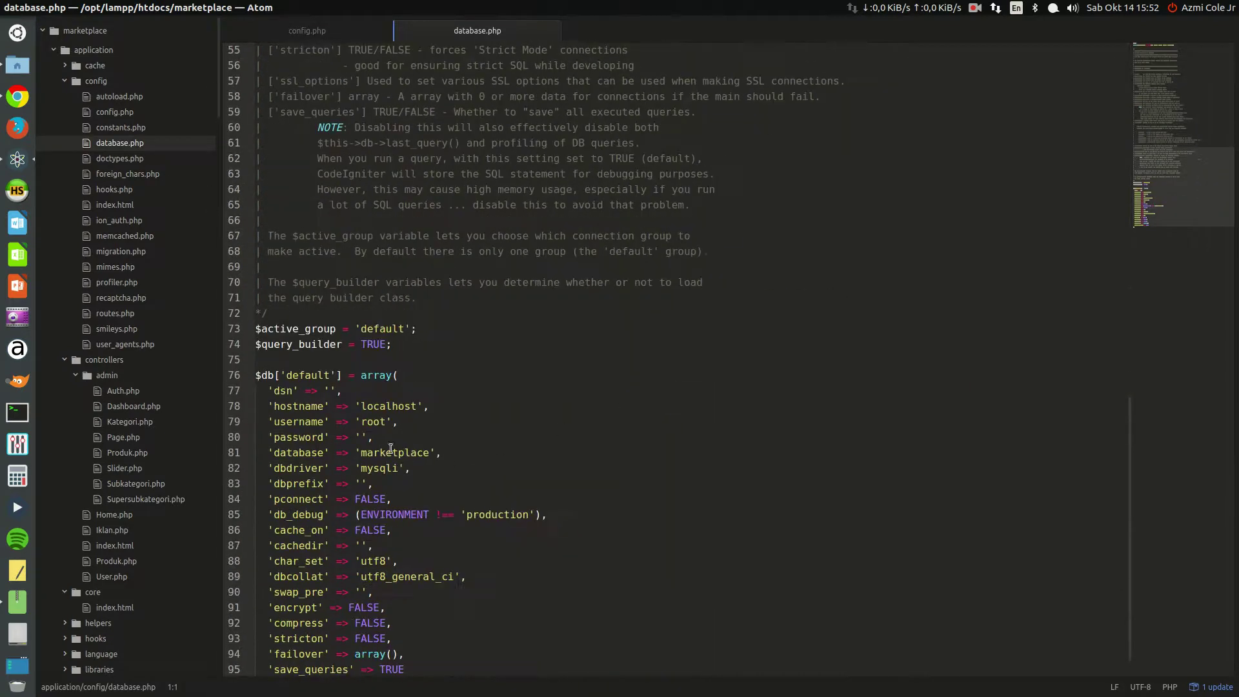
{"action": "double_click", "coordinate": [373, 421]}
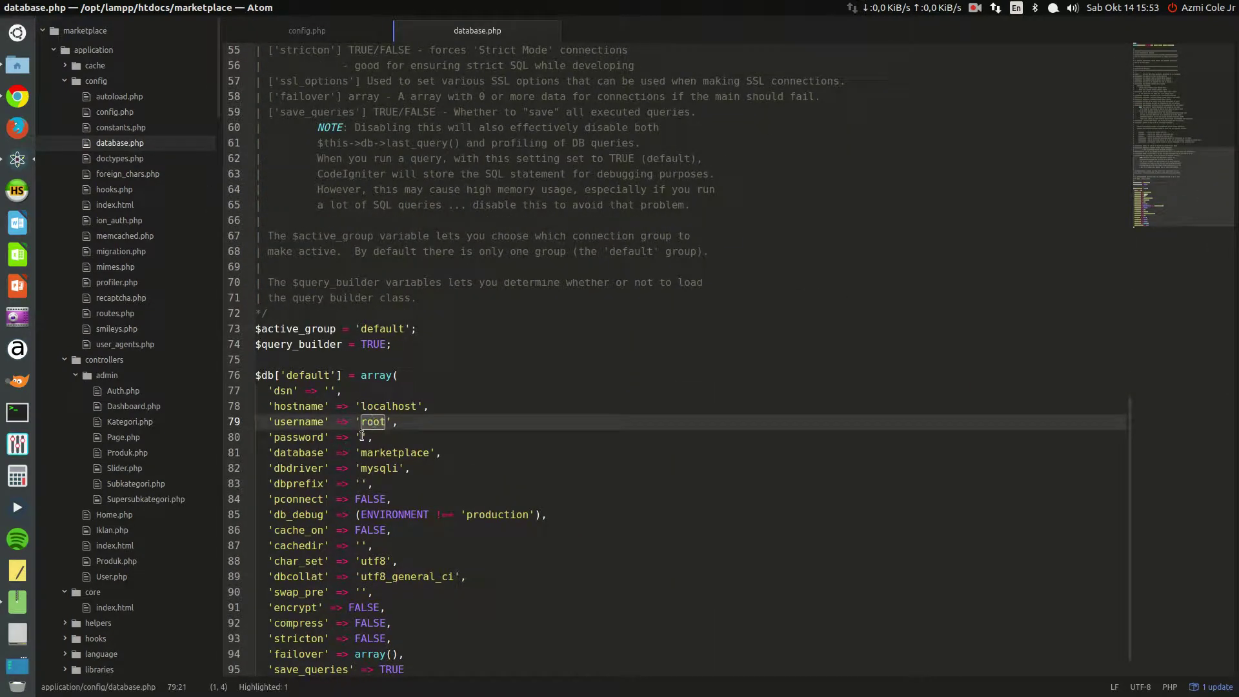
{"action": "left_click", "coordinate": [363, 438]}
{"action": "double_click", "coordinate": [366, 454]}
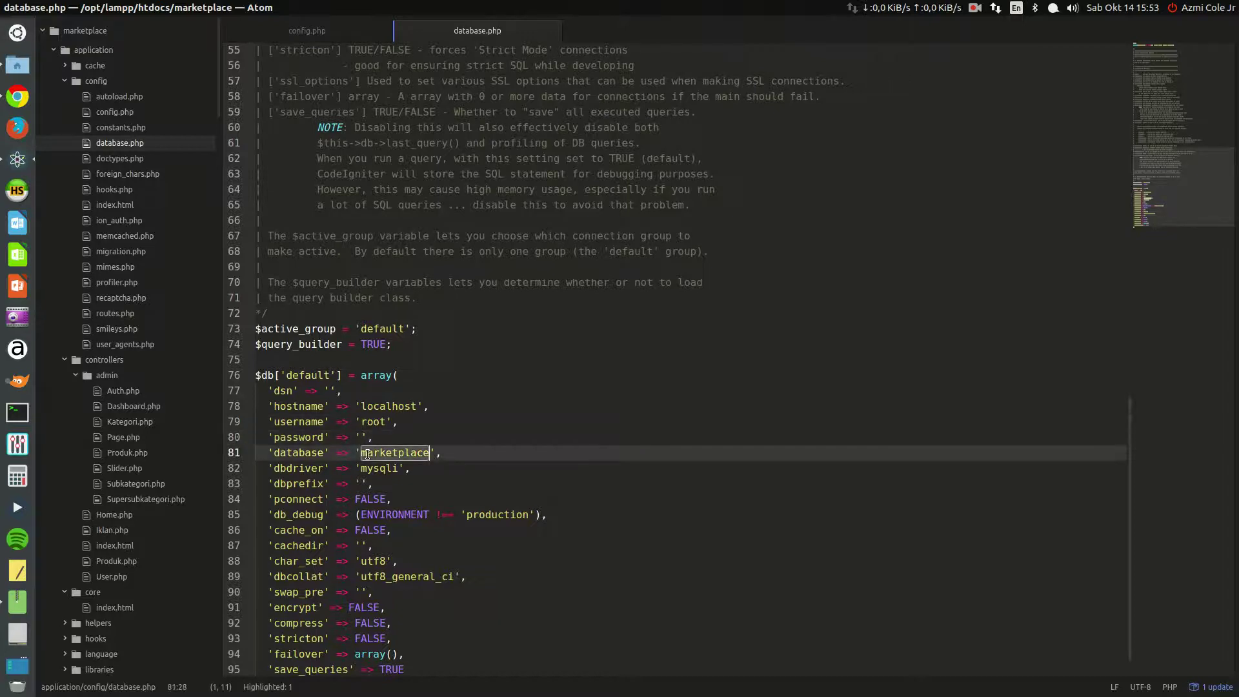
{"action": "left_click", "coordinate": [366, 422]}
Highlight the usrmarketplace user in cPanel's current users list, and place the cursor in the password value of database.php in Atom
{"action": "left_click", "coordinate": [17, 97]}
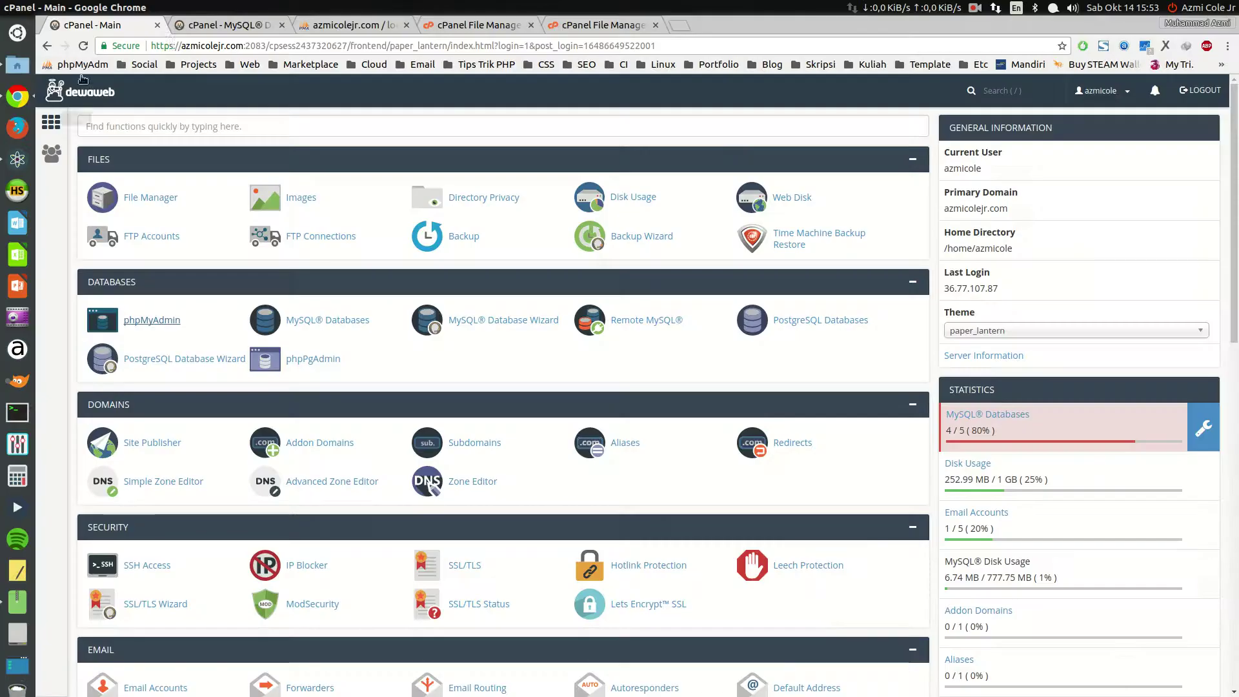
{"action": "left_click", "coordinate": [319, 26]}
{"action": "left_click", "coordinate": [244, 29]}
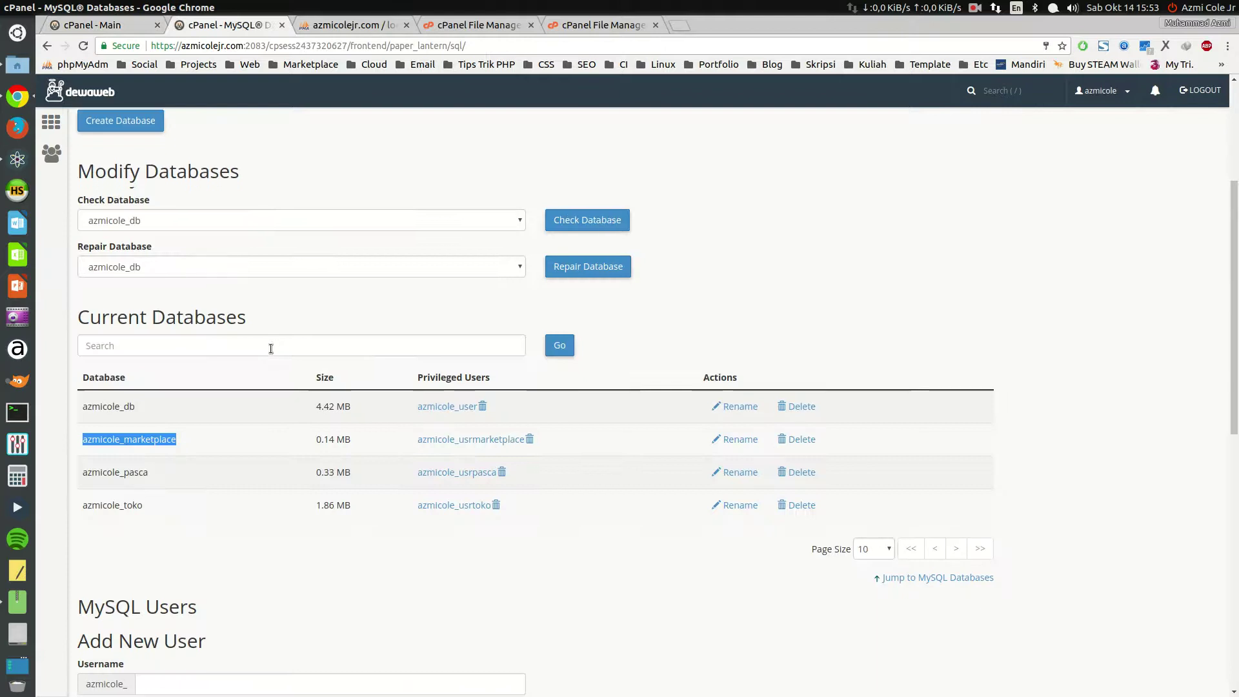
{"action": "scroll", "coordinate": [245, 341], "scroll_direction": "down", "scroll_amount": 3}
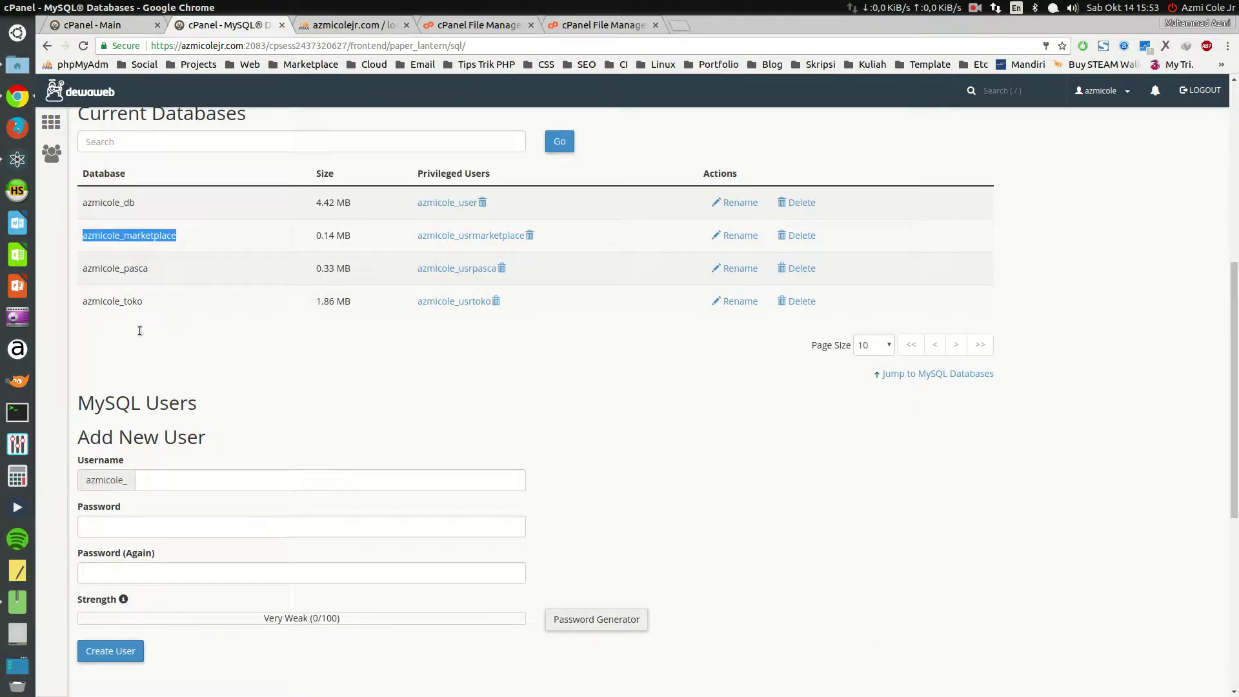
{"action": "scroll", "coordinate": [140, 330], "scroll_direction": "down", "scroll_amount": 6}
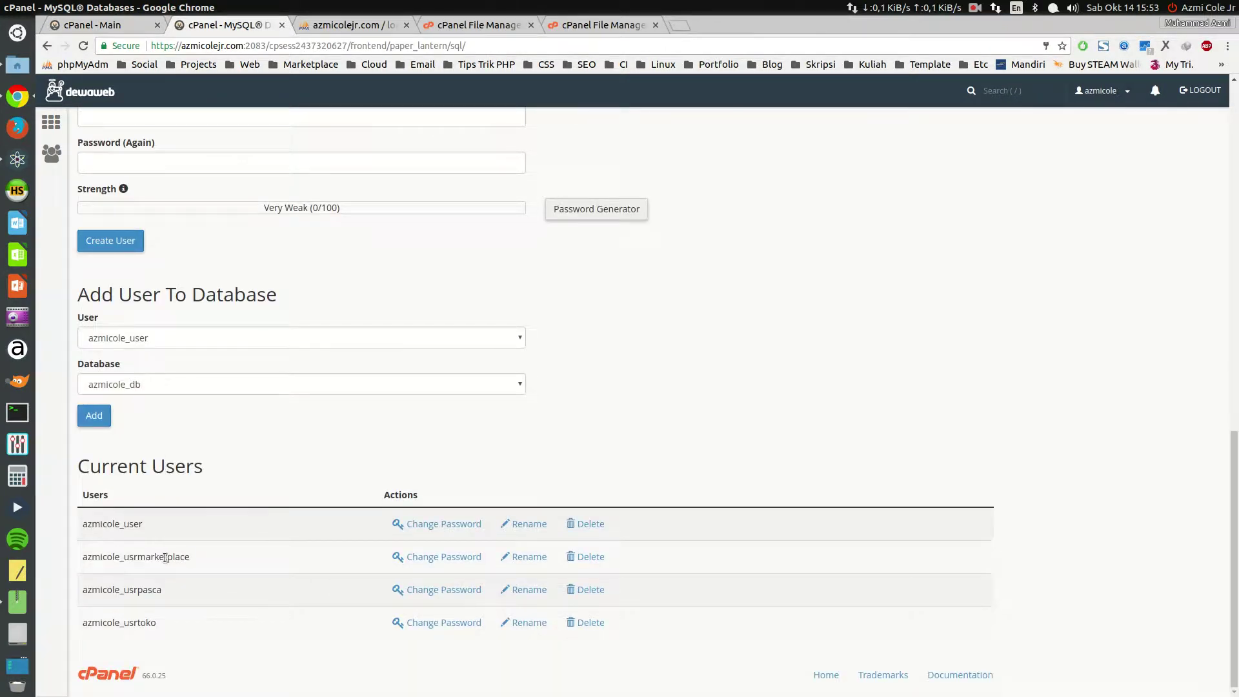
{"action": "double_click", "coordinate": [165, 558]}
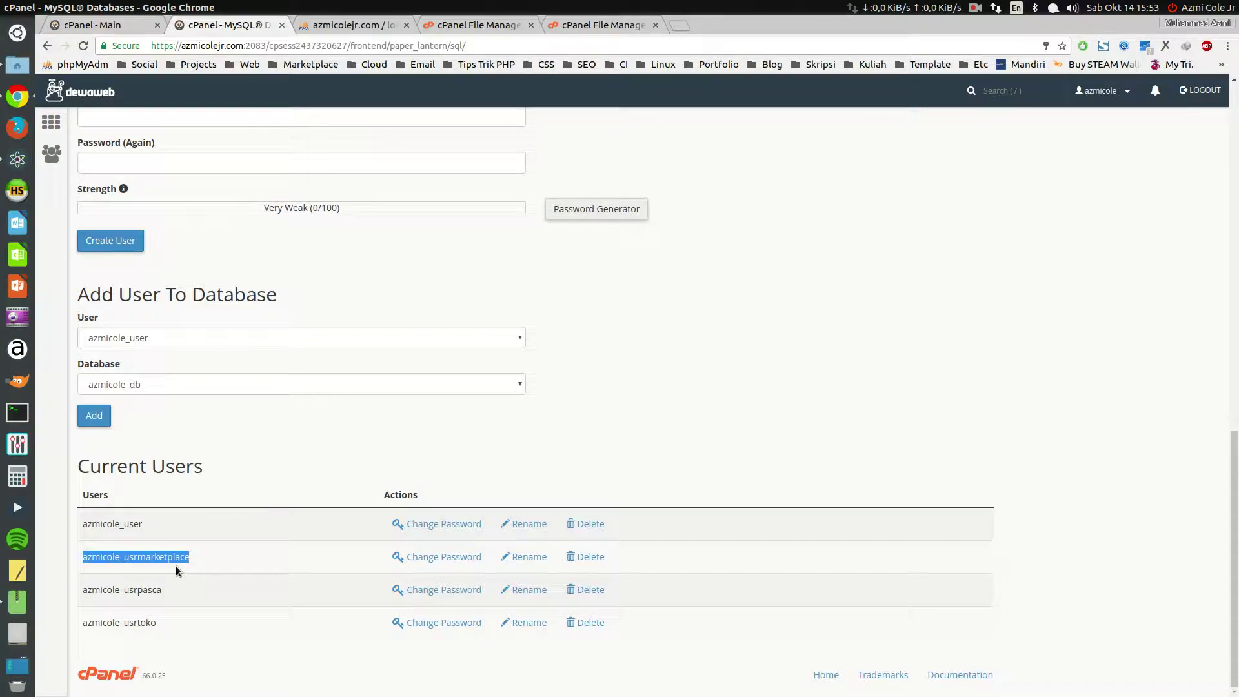
{"action": "left_click", "coordinate": [23, 165]}
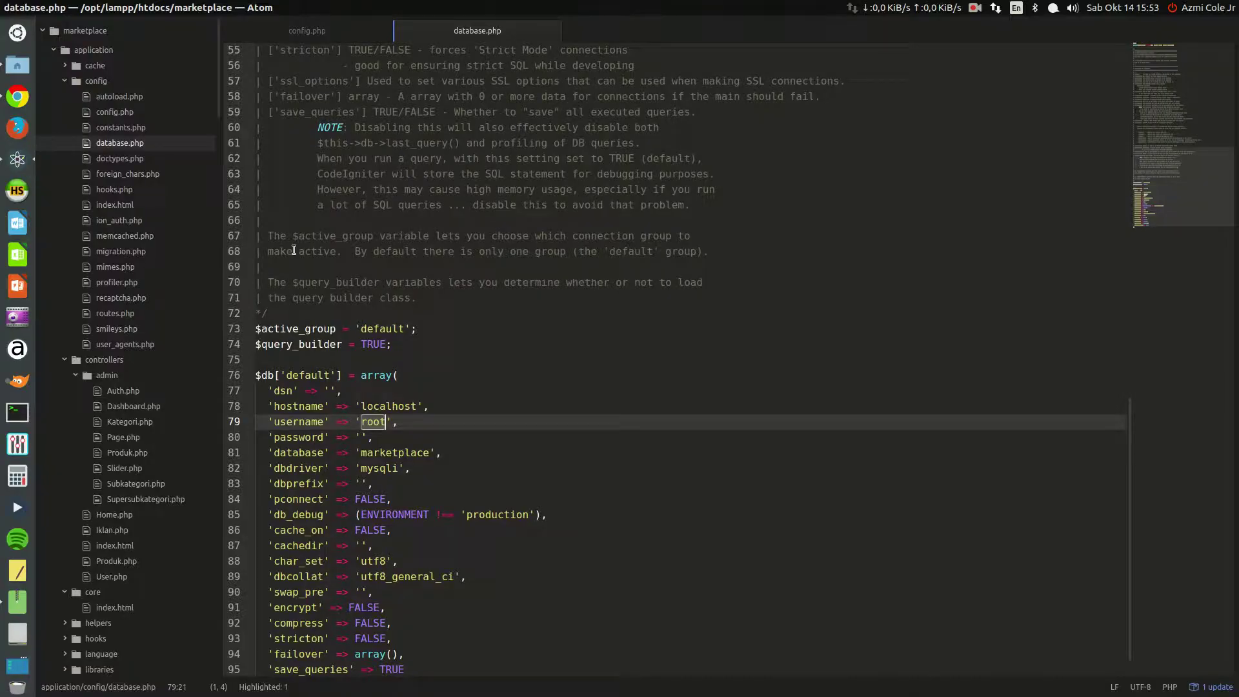
{"action": "left_click", "coordinate": [360, 440]}
In cPanel's Add New User form, fill in the saved usrmarketplace username and its password without submitting, and return to database.php in Atom
{"action": "left_click", "coordinate": [17, 96]}
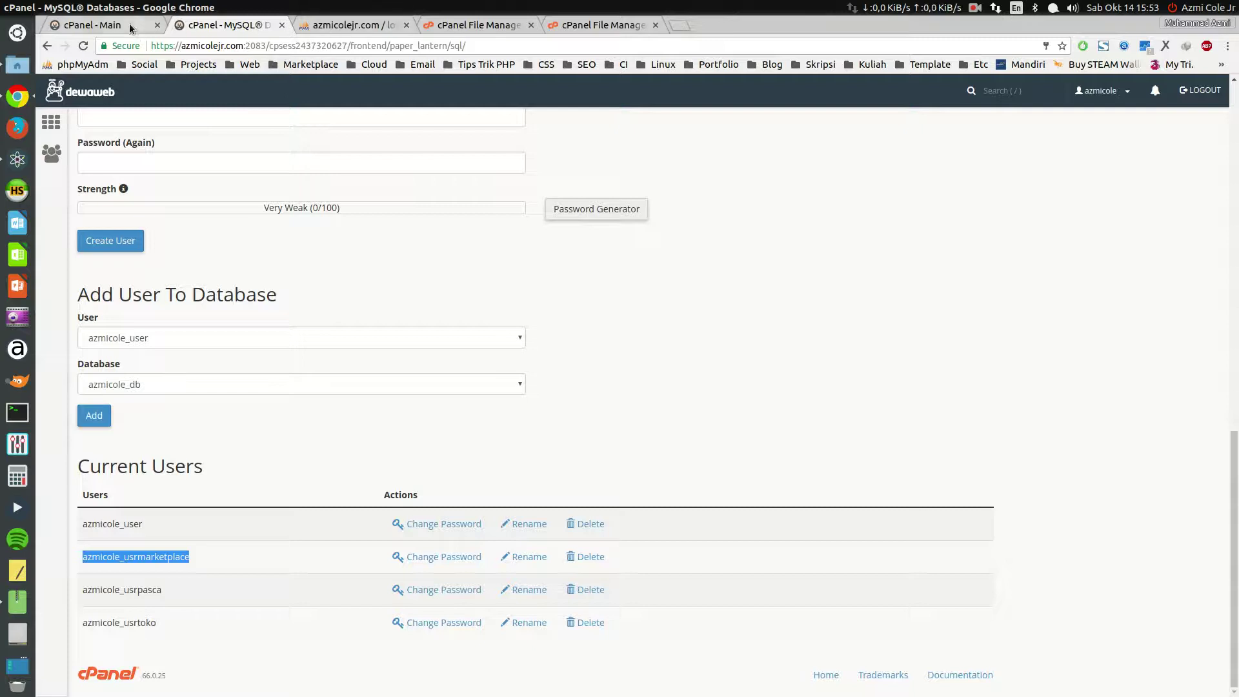
{"action": "left_click", "coordinate": [321, 29]}
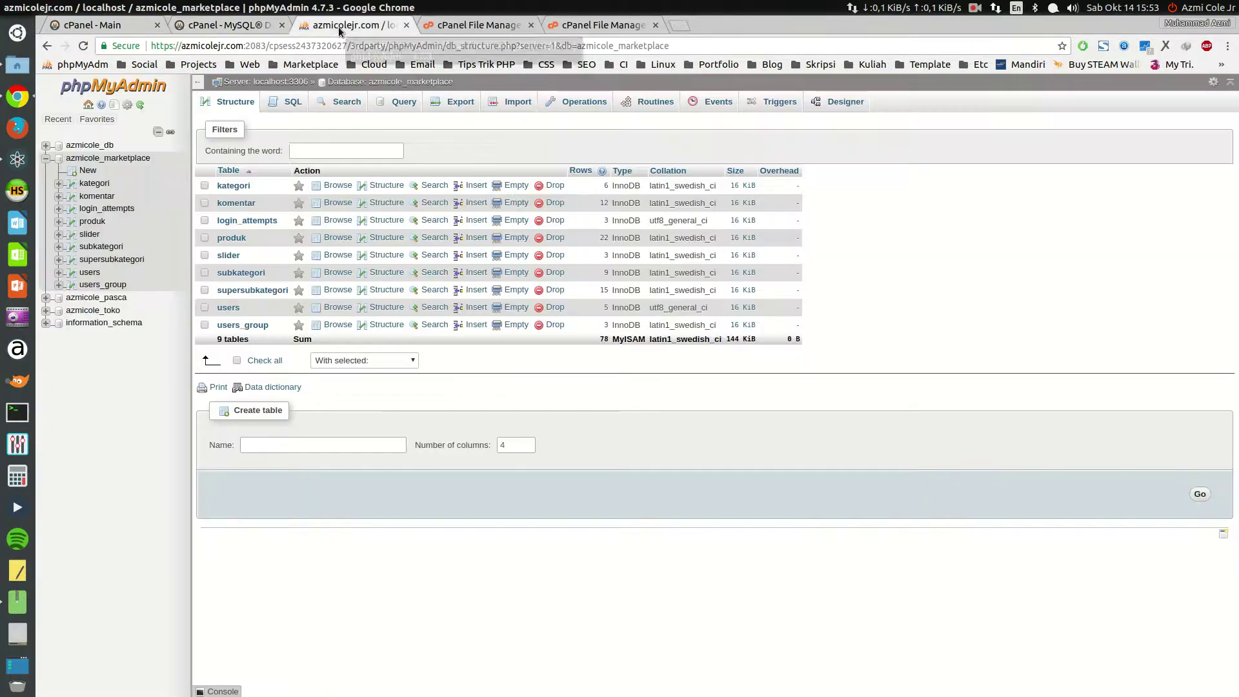
{"action": "left_click", "coordinate": [103, 25]}
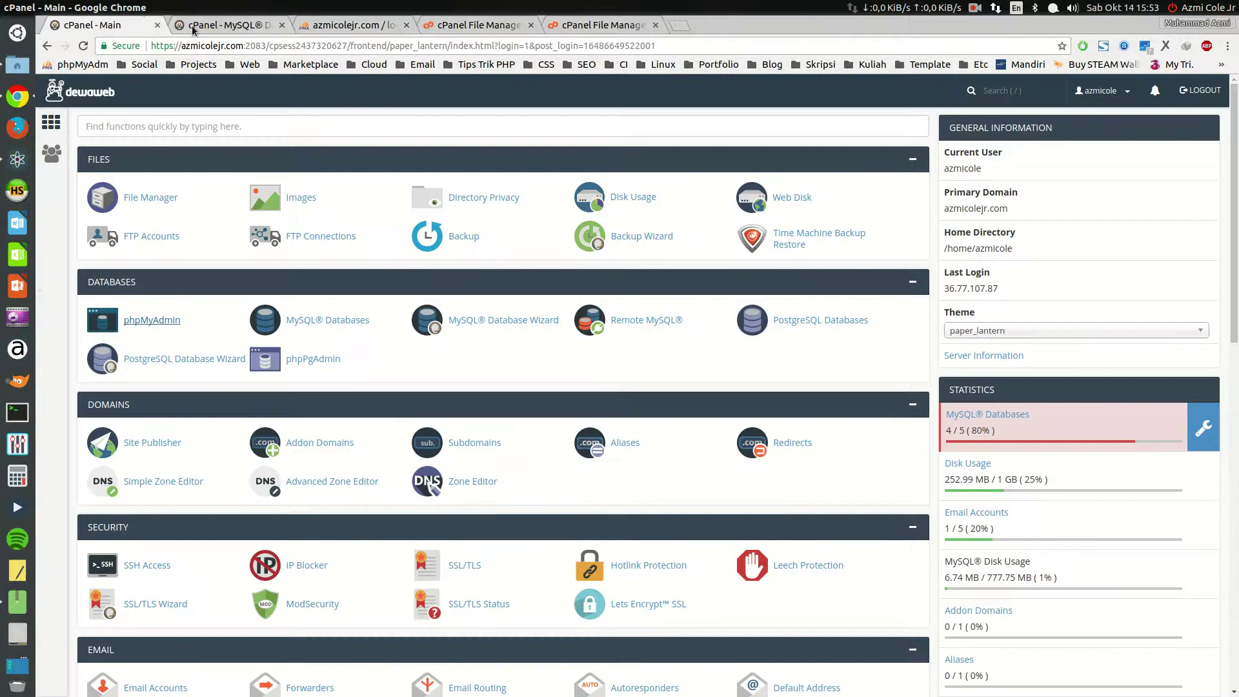
{"action": "left_click", "coordinate": [227, 31]}
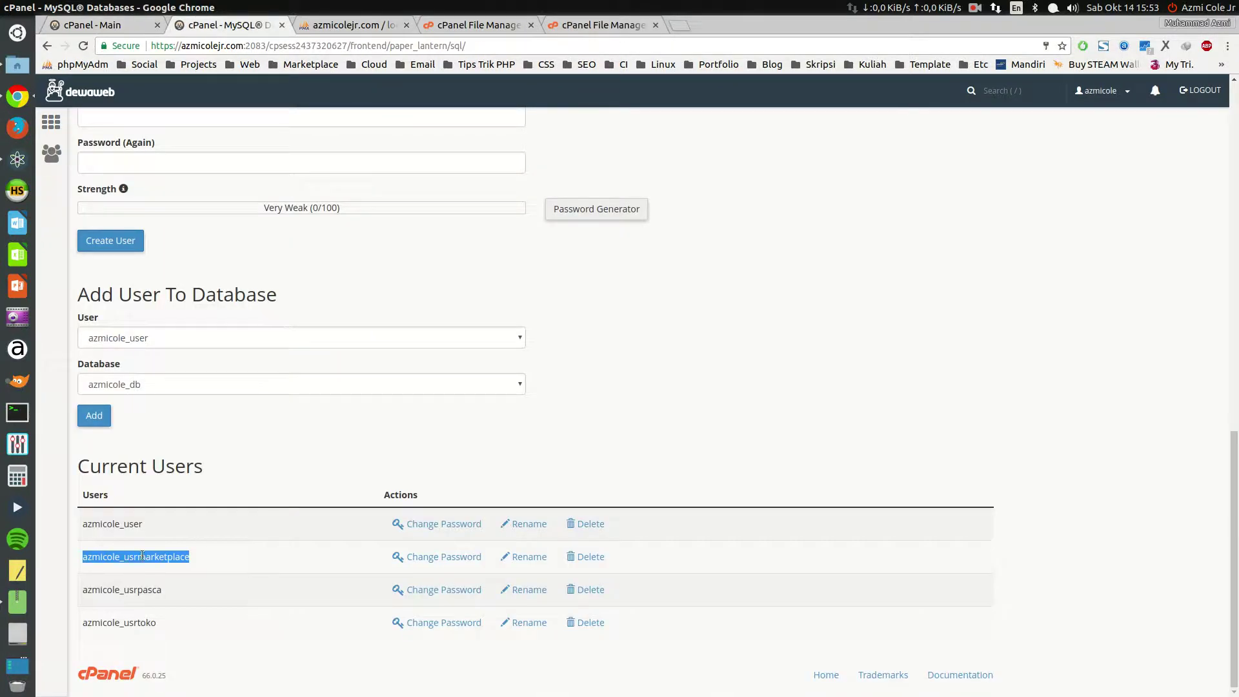
{"action": "scroll", "coordinate": [175, 557], "scroll_direction": "up", "scroll_amount": 5}
{"action": "left_click", "coordinate": [129, 424]}
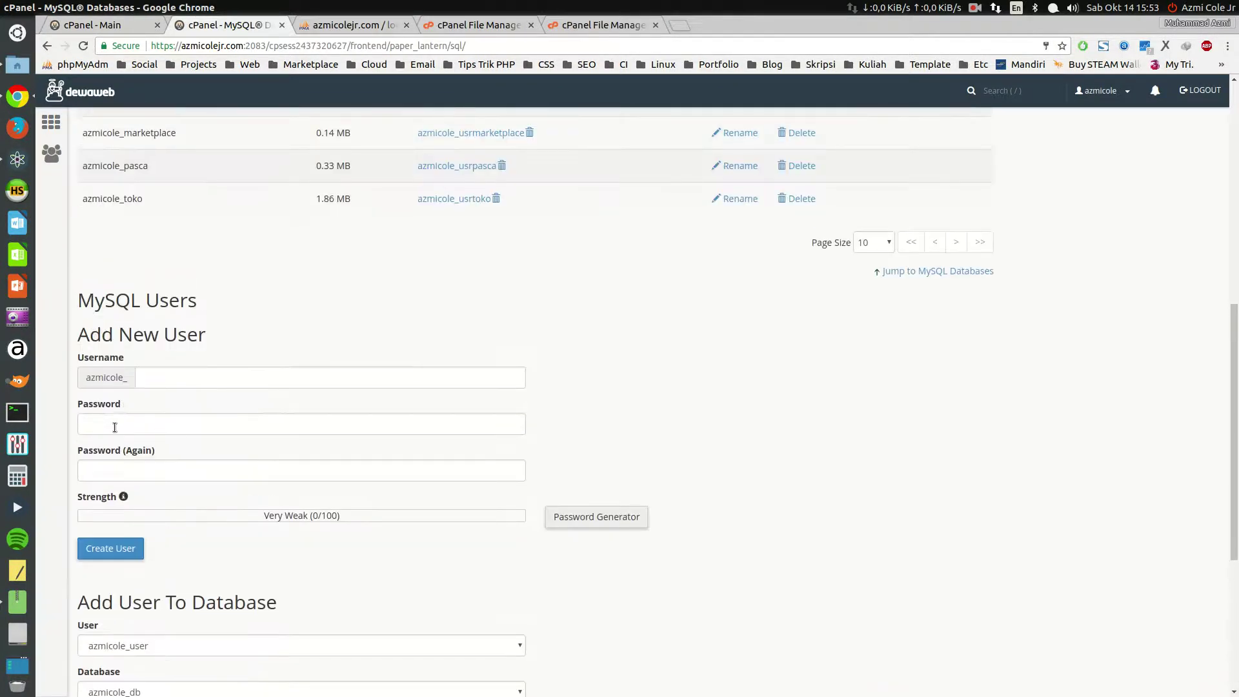
{"action": "left_click", "coordinate": [144, 459]}
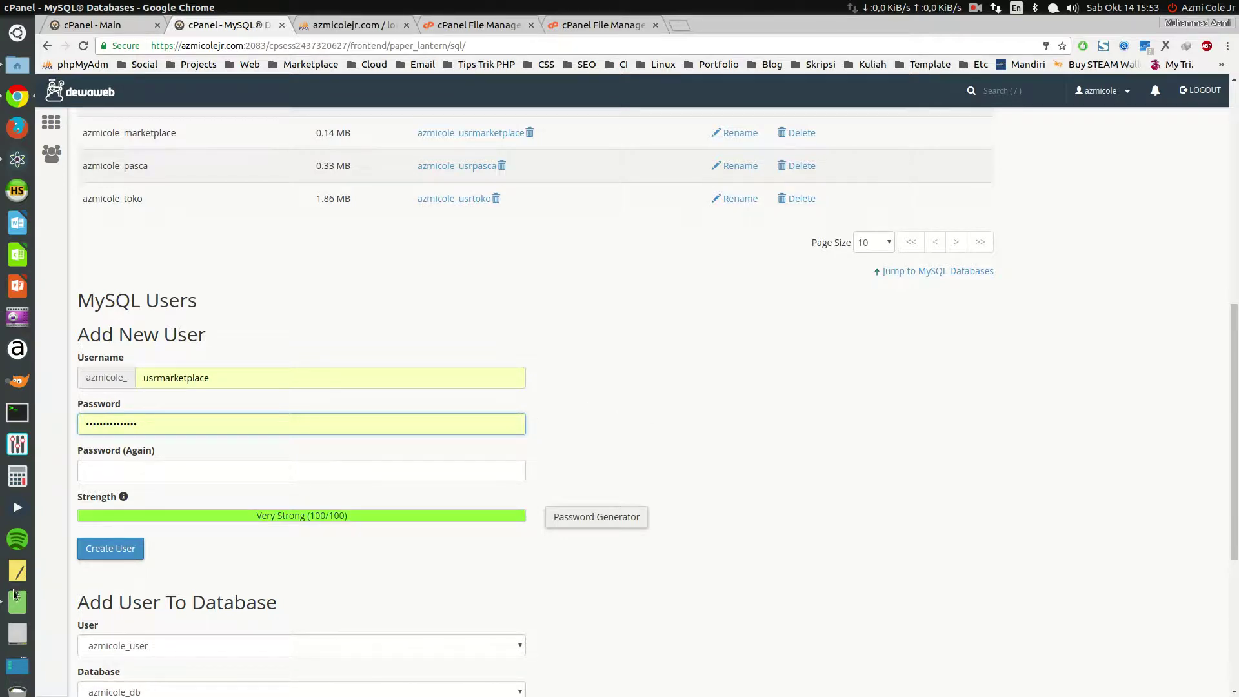
{"action": "left_click", "coordinate": [17, 159]}
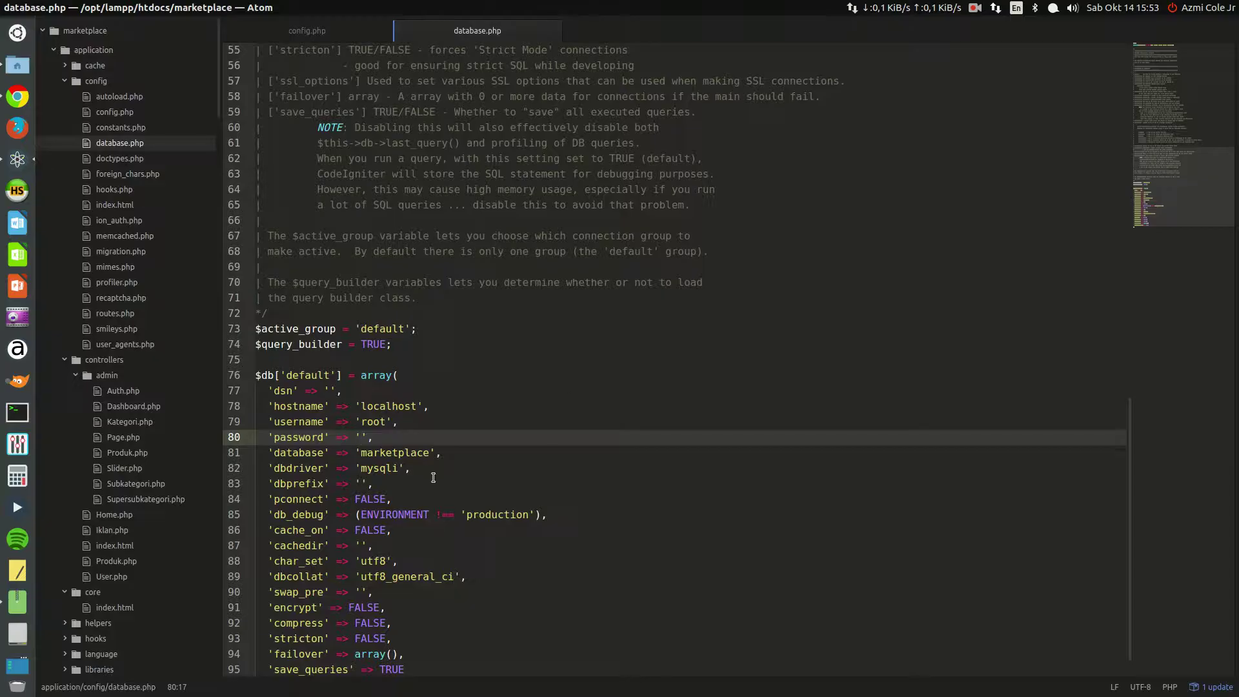
Highlight the database value in database.php and the matching marketplace database name in cPanel's current databases list, and return to Atom
{"action": "double_click", "coordinate": [361, 453]}
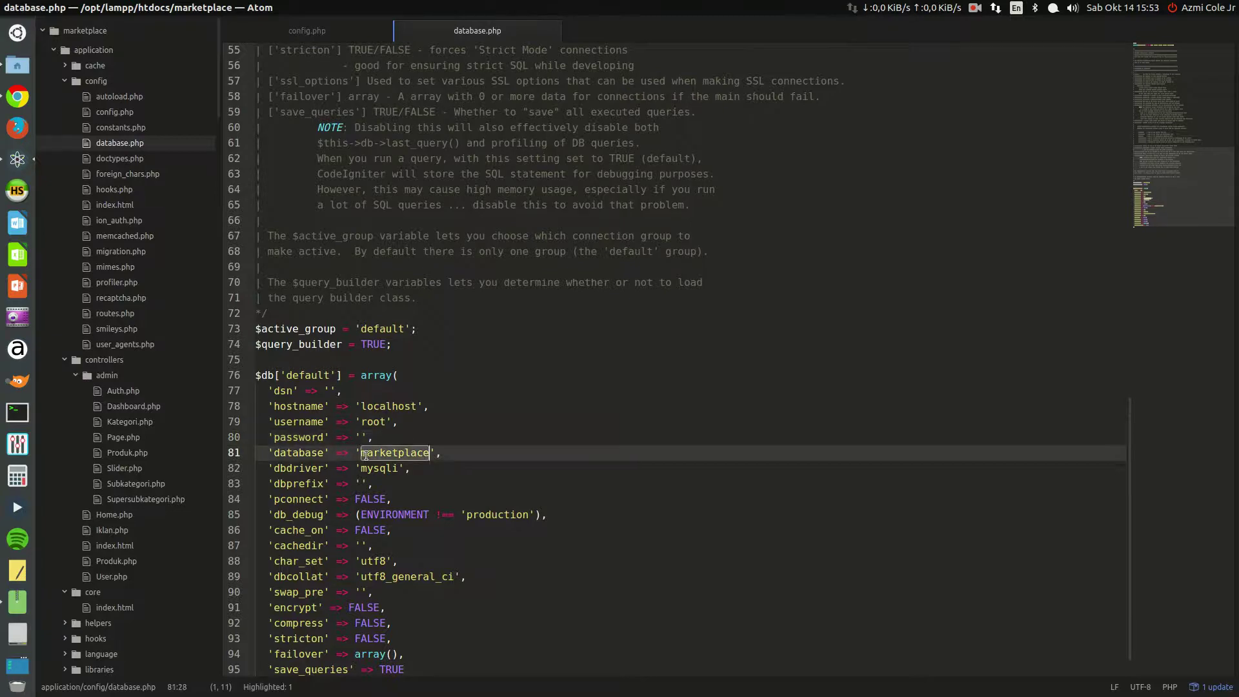
{"action": "left_click", "coordinate": [16, 100]}
{"action": "scroll", "coordinate": [316, 291], "scroll_direction": "up", "scroll_amount": 5}
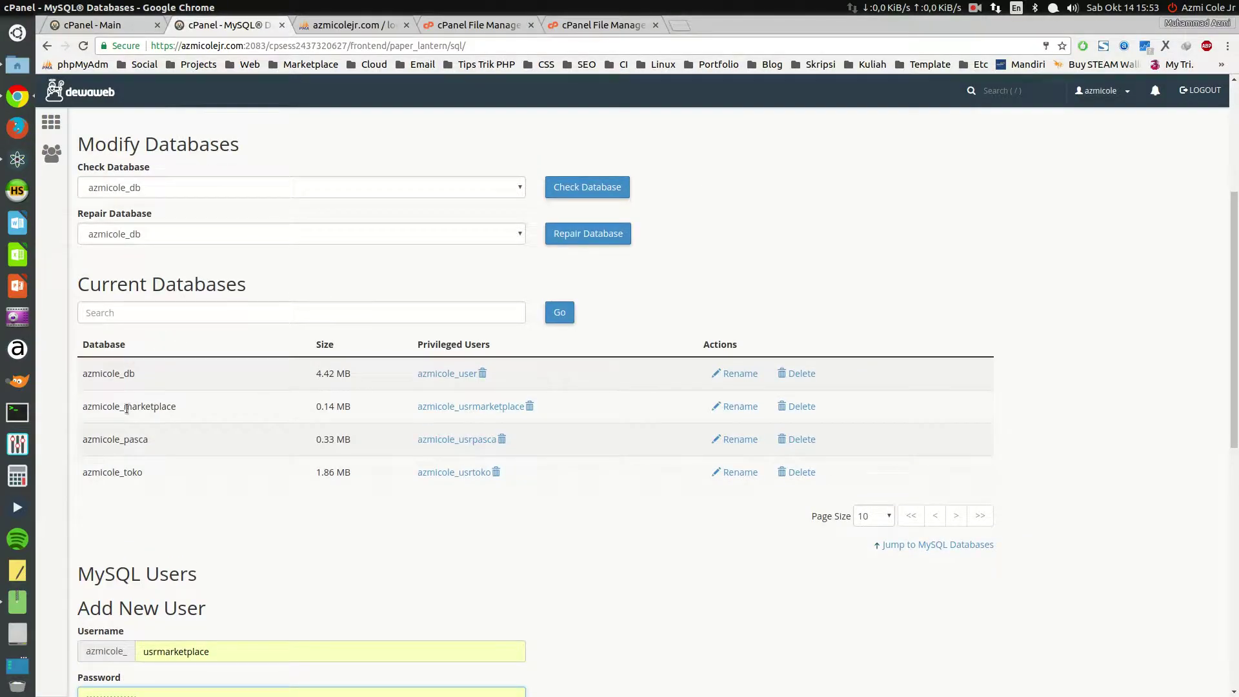
{"action": "left_click_drag", "start_coordinate": [85, 406], "coordinate": [178, 407]}
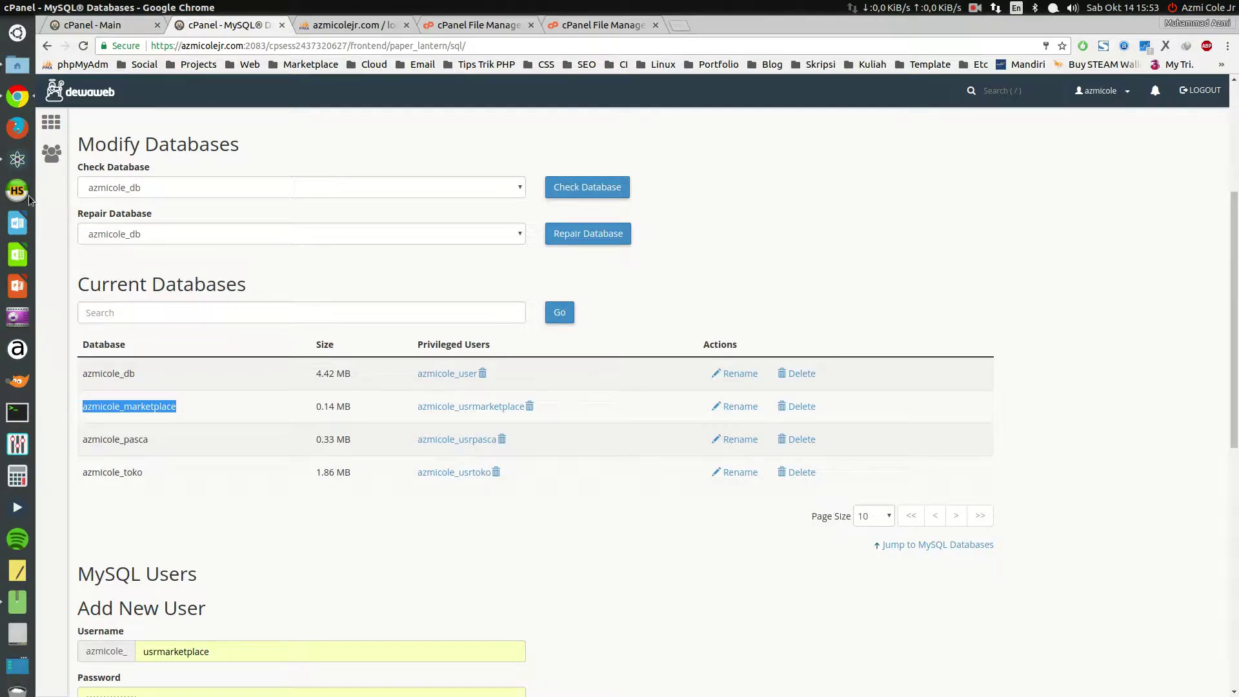
{"action": "left_click", "coordinate": [21, 167]}
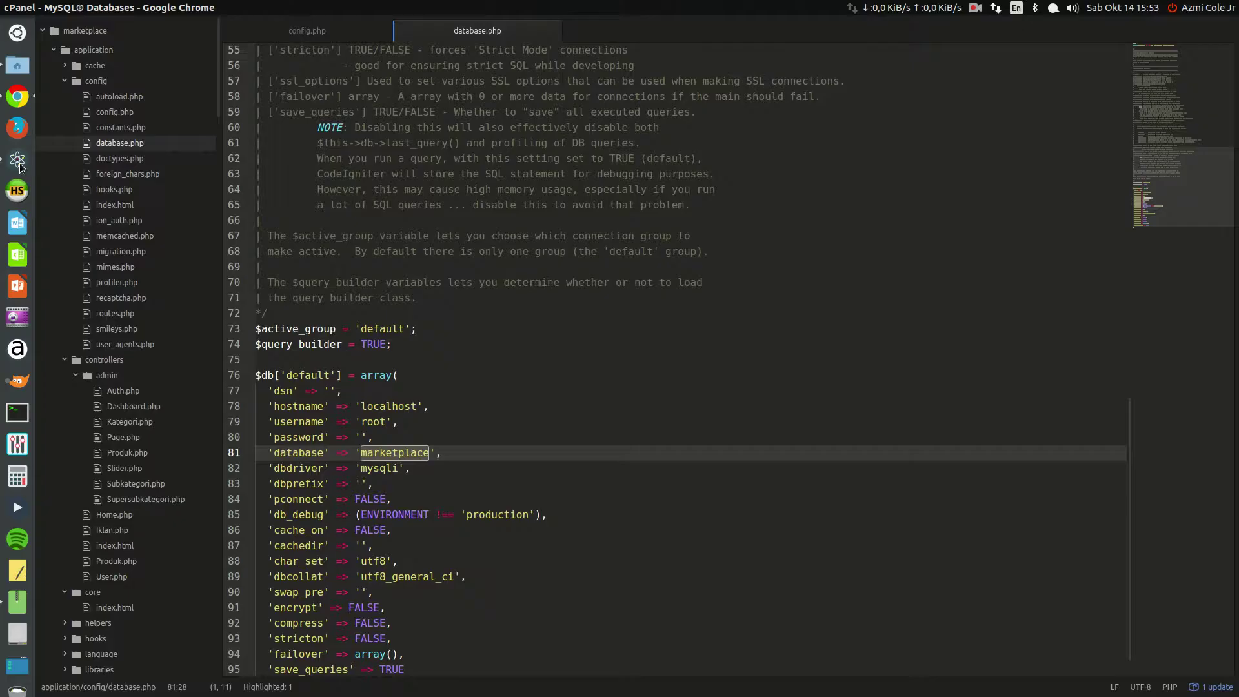
Point out the username, password and database values in database.php's default connection array
{"action": "double_click", "coordinate": [369, 423]}
{"action": "left_click", "coordinate": [361, 438]}
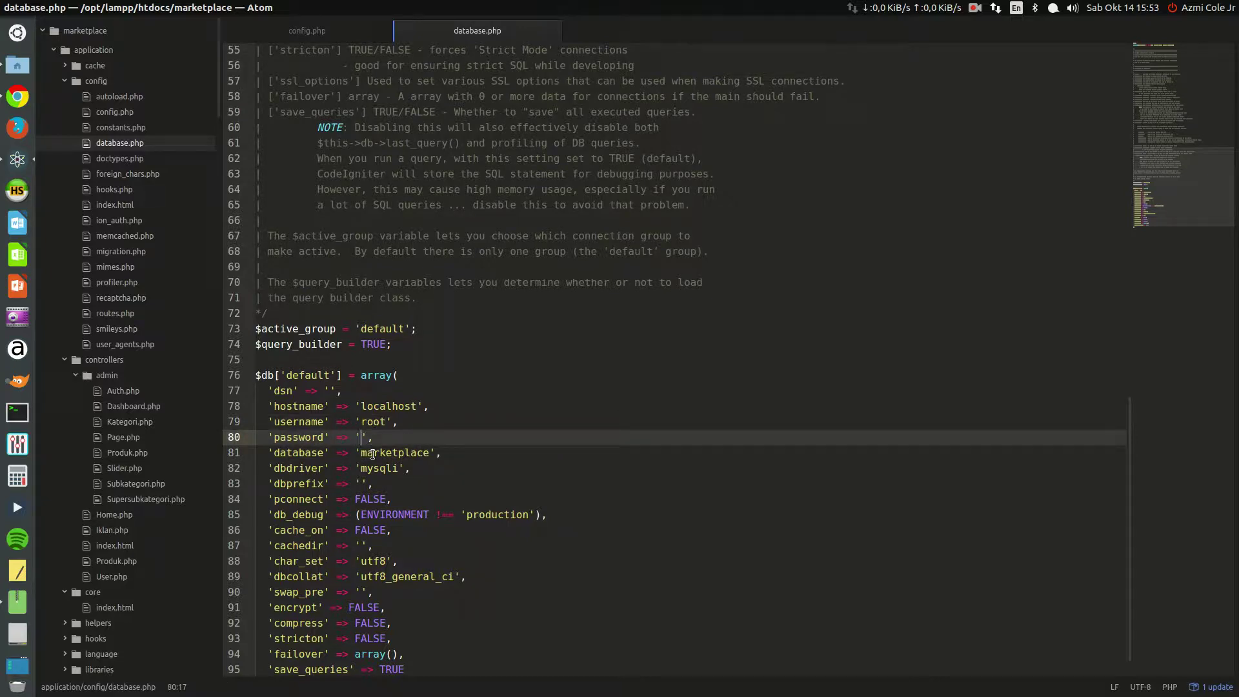
{"action": "double_click", "coordinate": [373, 454]}
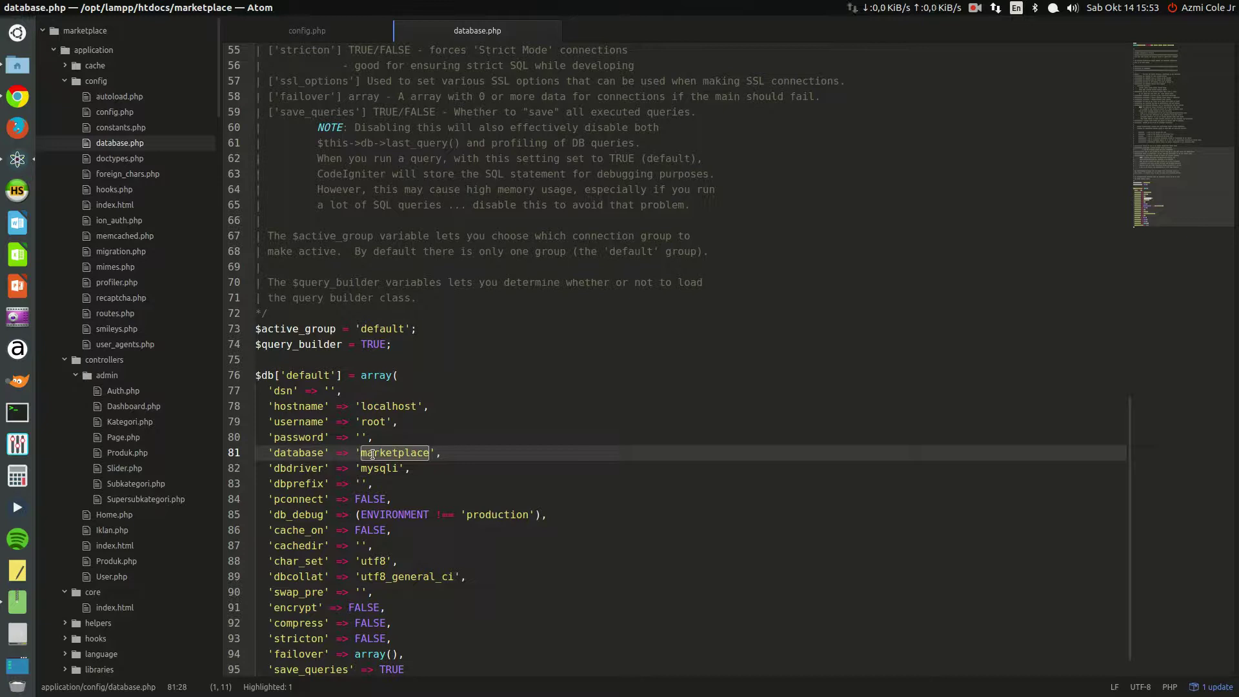
Switch to Chrome to view the database tools on cPanel's main page, and return to database.php in Atom
{"action": "left_click", "coordinate": [9, 100]}
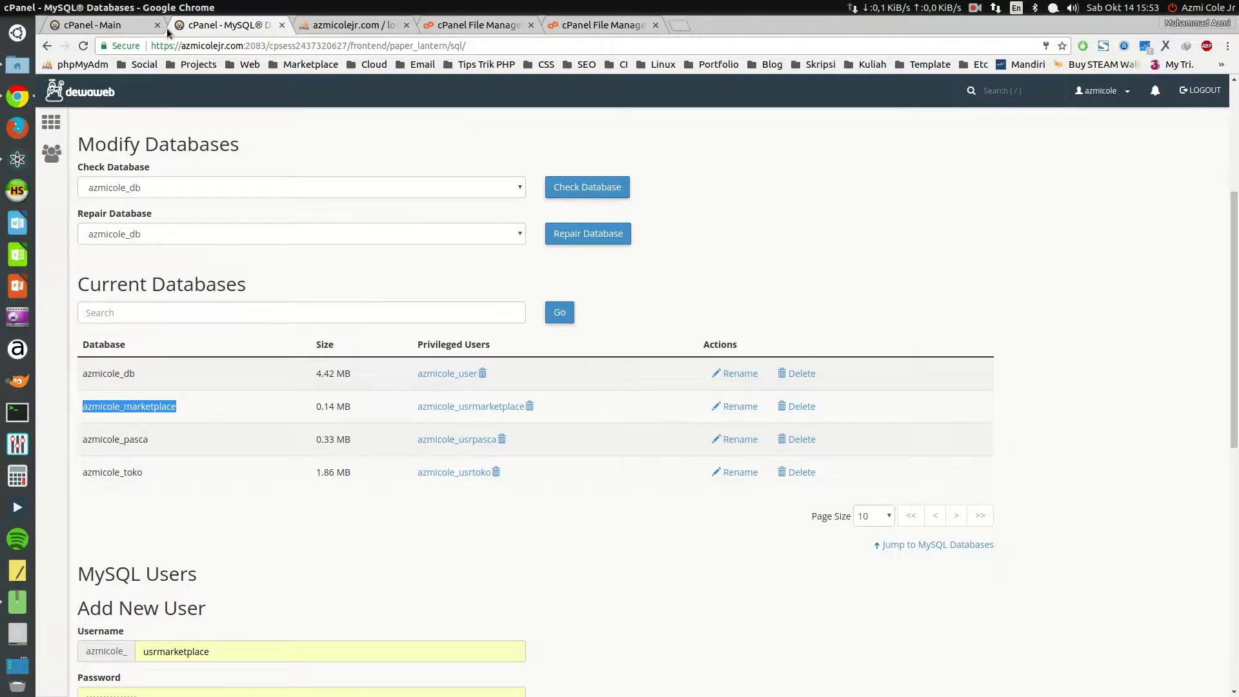
{"action": "left_click", "coordinate": [97, 25]}
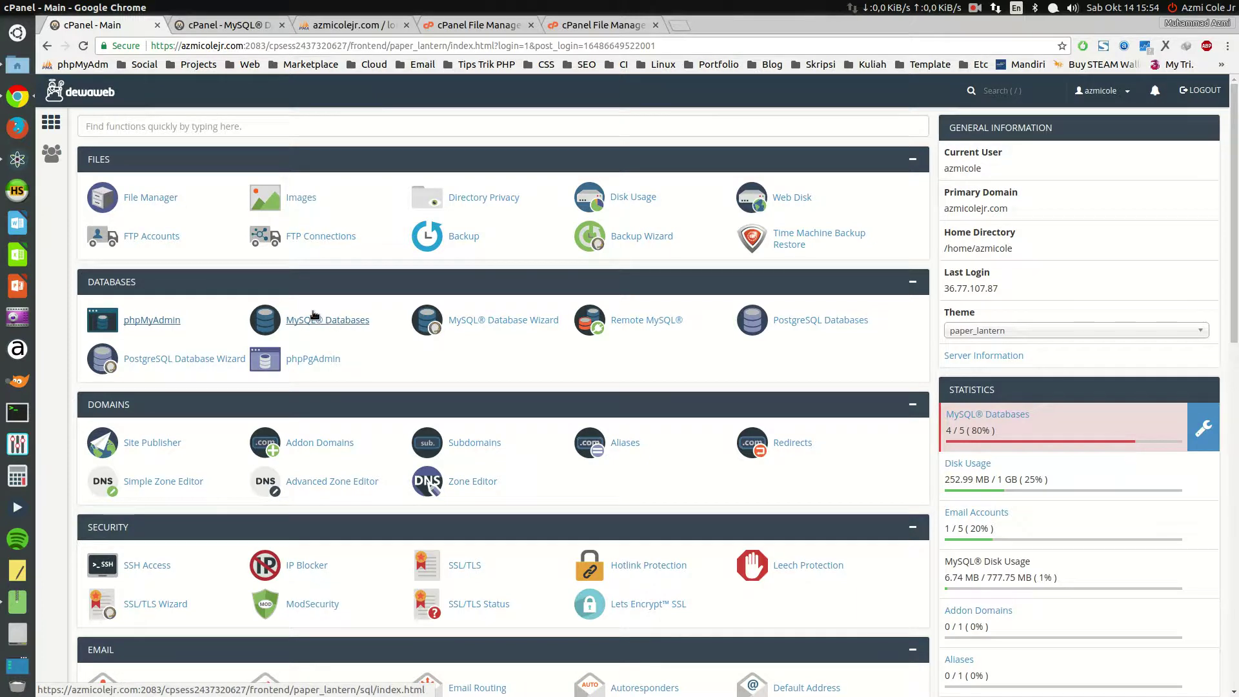
{"action": "key", "text": "alt+Tab"}
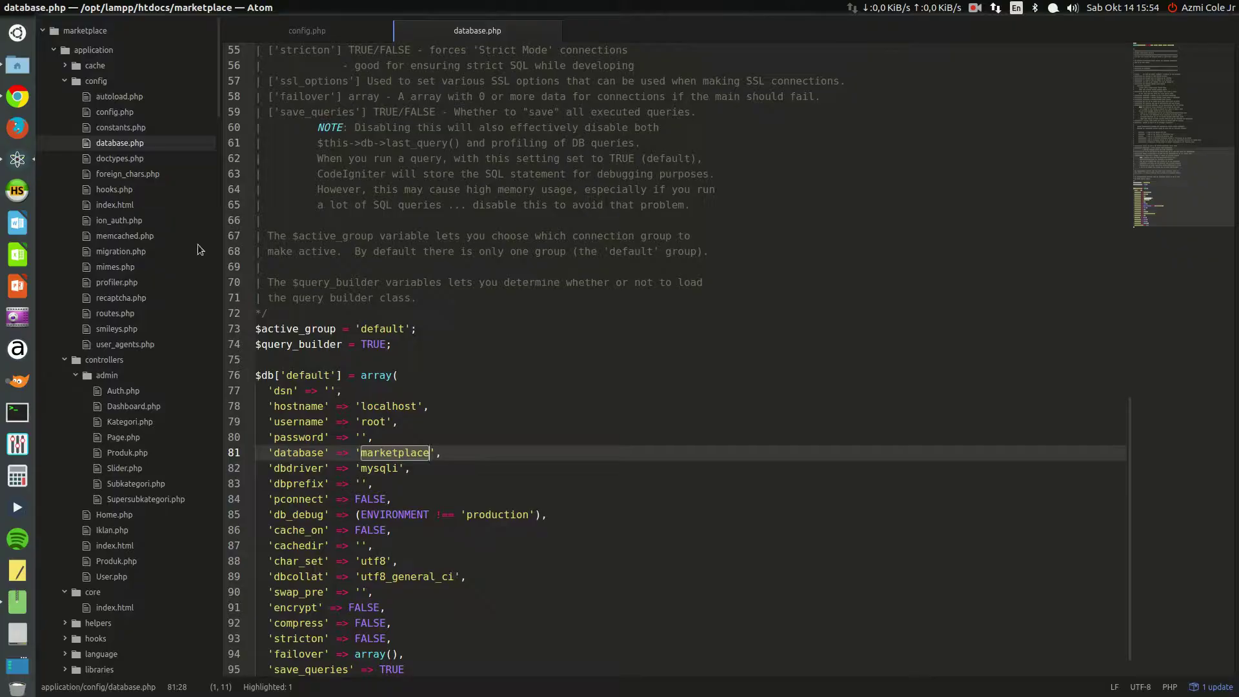
Review base_url in config.php and the connection settings in database.php, highlighting the username value
{"action": "left_click", "coordinate": [131, 114]}
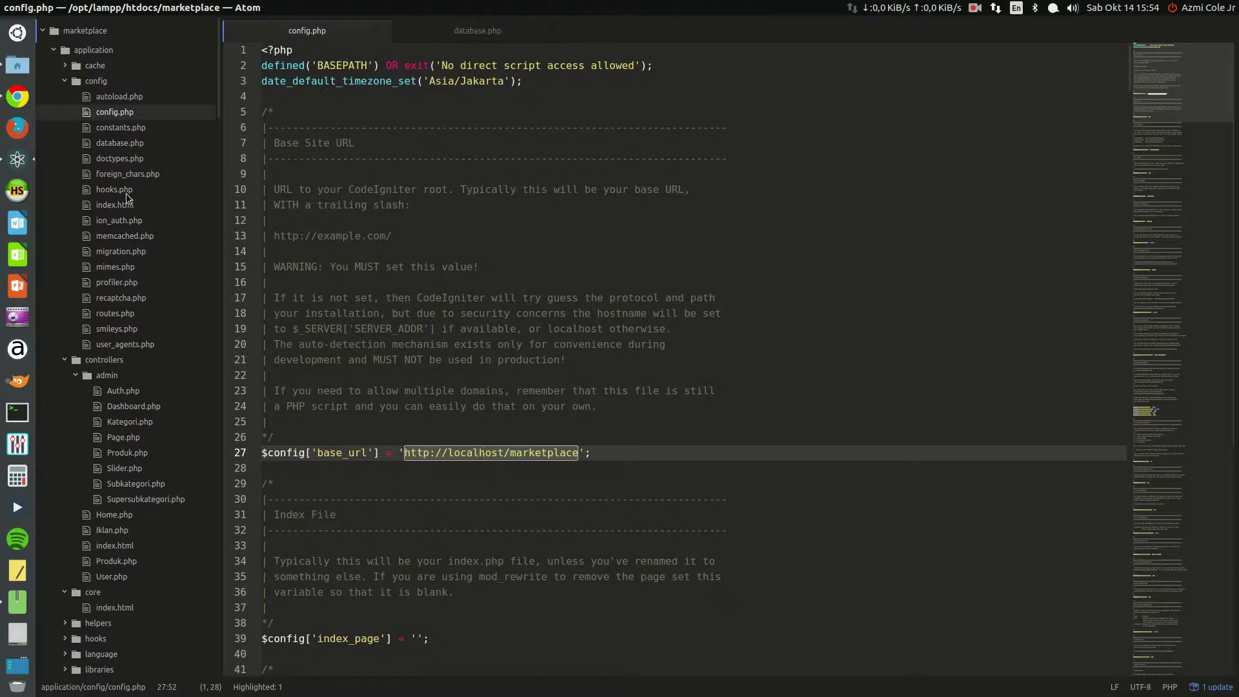
{"action": "left_click", "coordinate": [133, 143]}
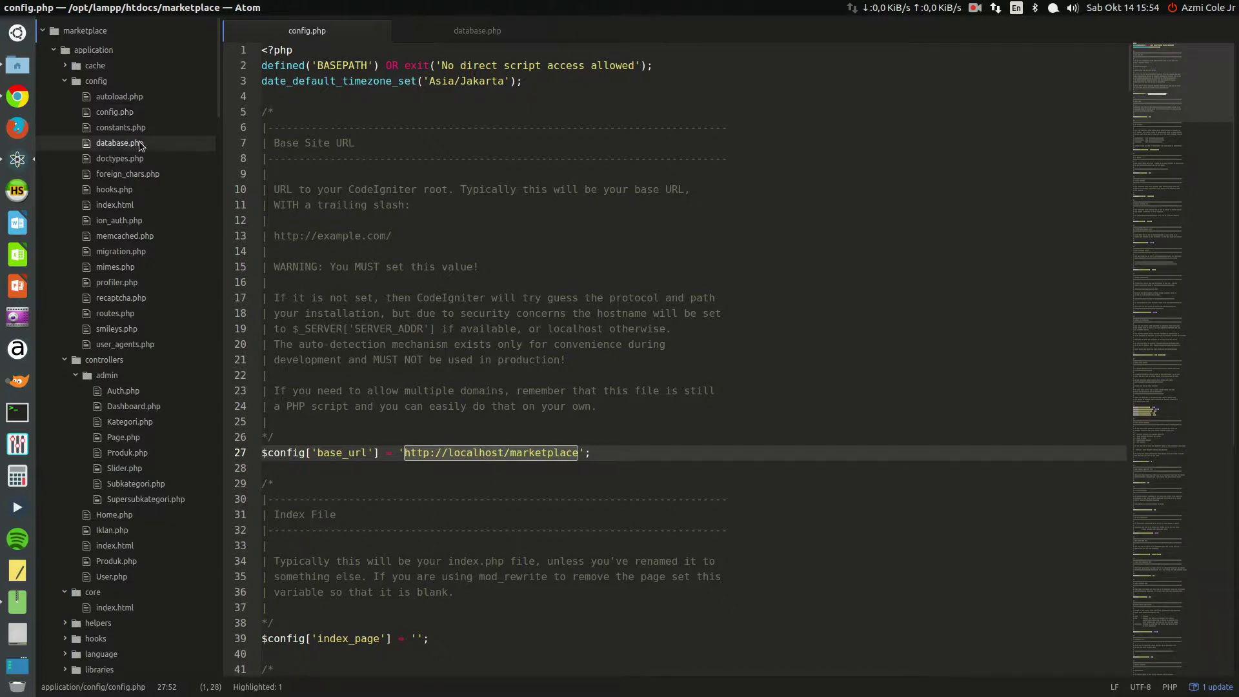
{"action": "scroll", "coordinate": [407, 415], "scroll_direction": "down", "scroll_amount": 1}
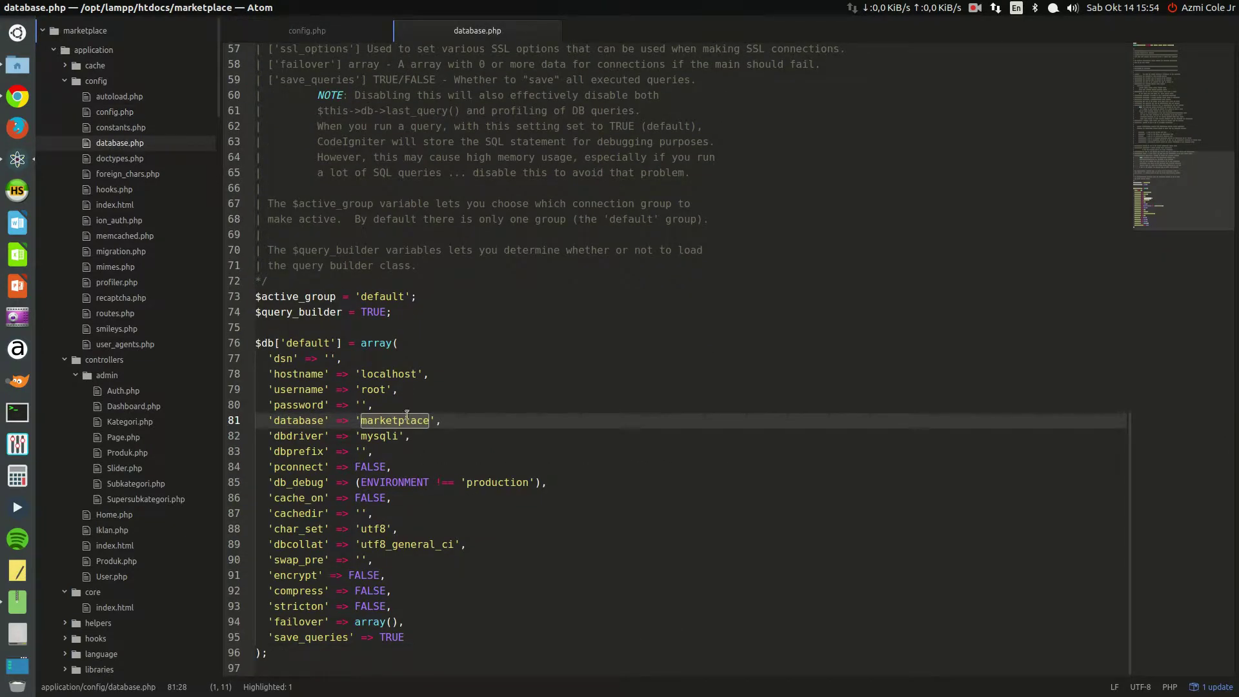
{"action": "double_click", "coordinate": [378, 391]}
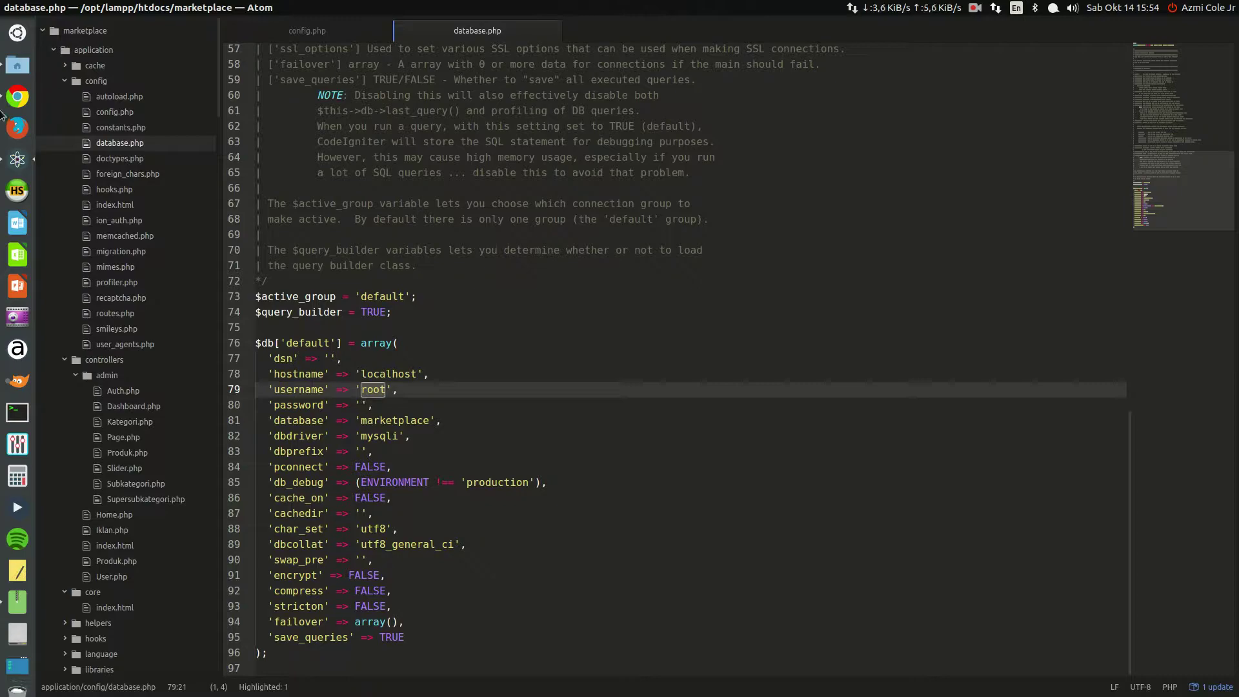
In HeidiSQL's session manager, compare the settings of the azmi_mplace and localhost sessions, leaving localhost selected
{"action": "key", "text": "alt+Tab"}
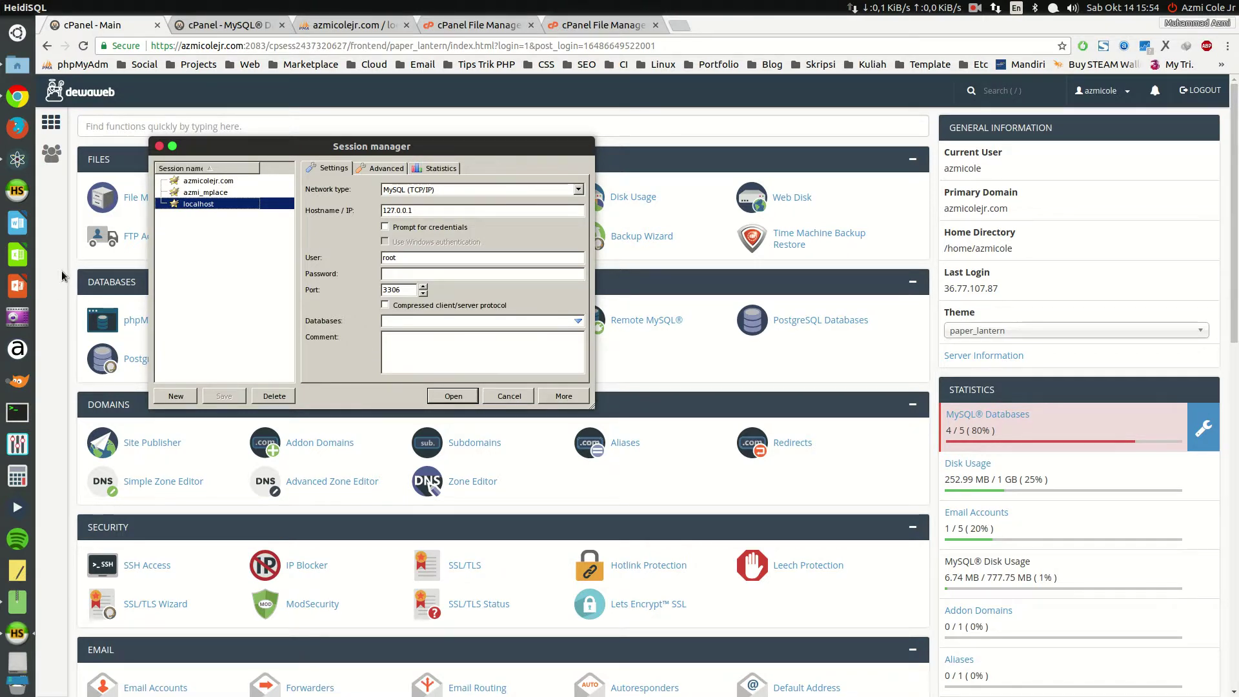
{"action": "left_click", "coordinate": [212, 195]}
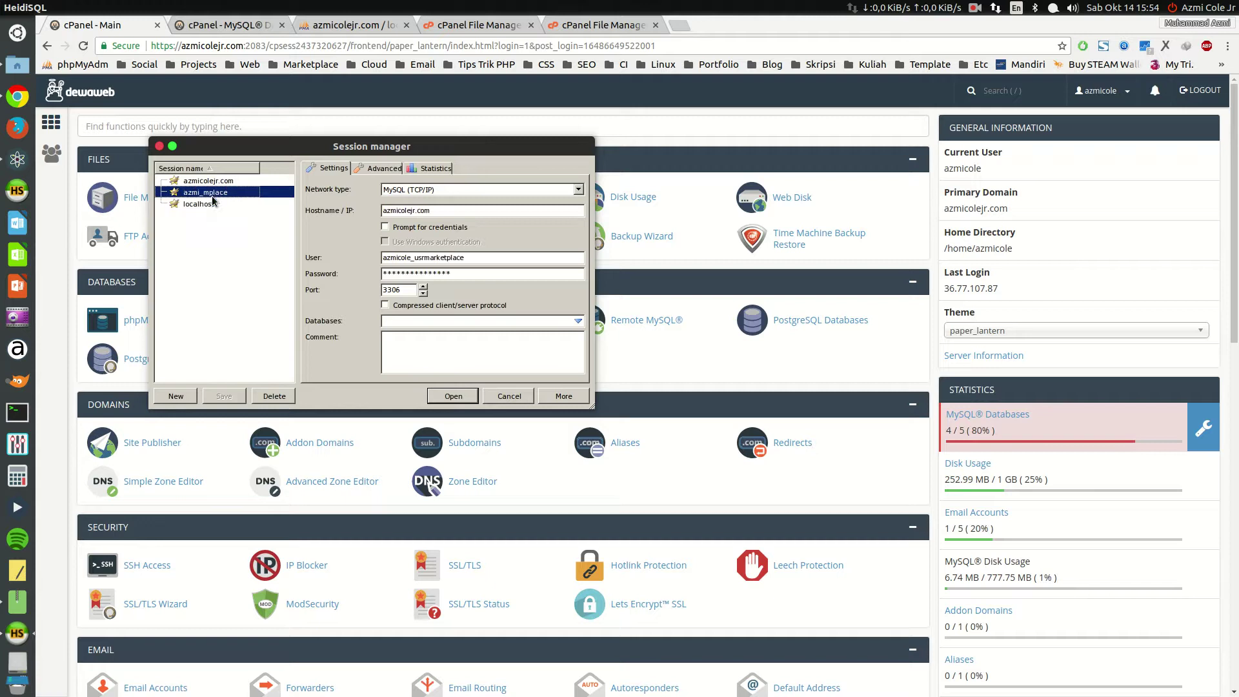
{"action": "left_click", "coordinate": [212, 203]}
{"action": "left_click", "coordinate": [211, 191]}
{"action": "left_click", "coordinate": [203, 204]}
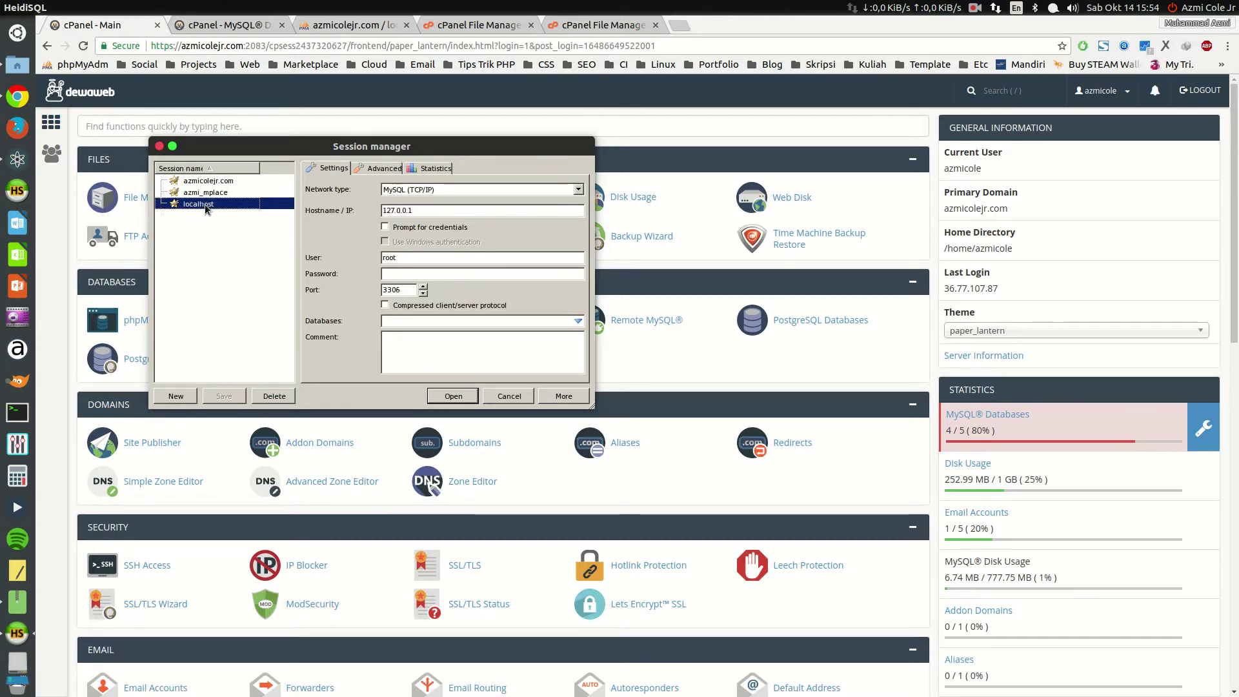